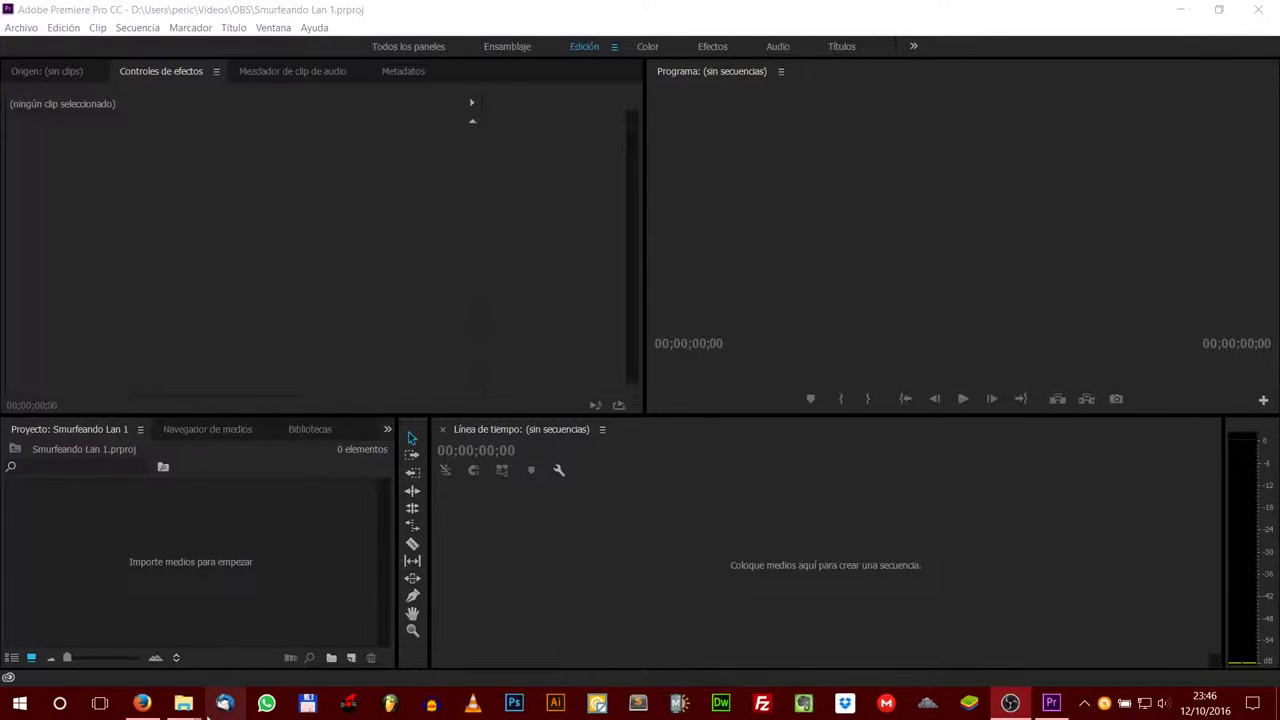
{"action": "mouse_move", "coordinate": [183, 703]}
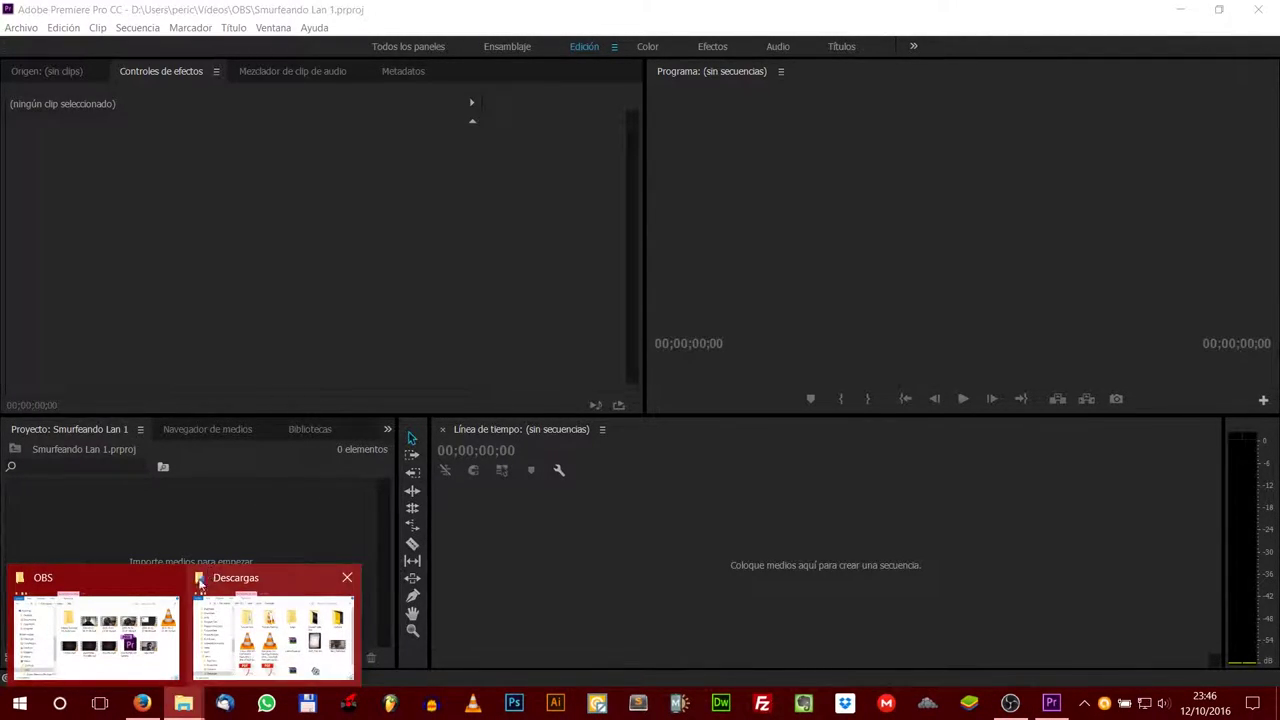
{"action": "left_click", "coordinate": [130, 637]}
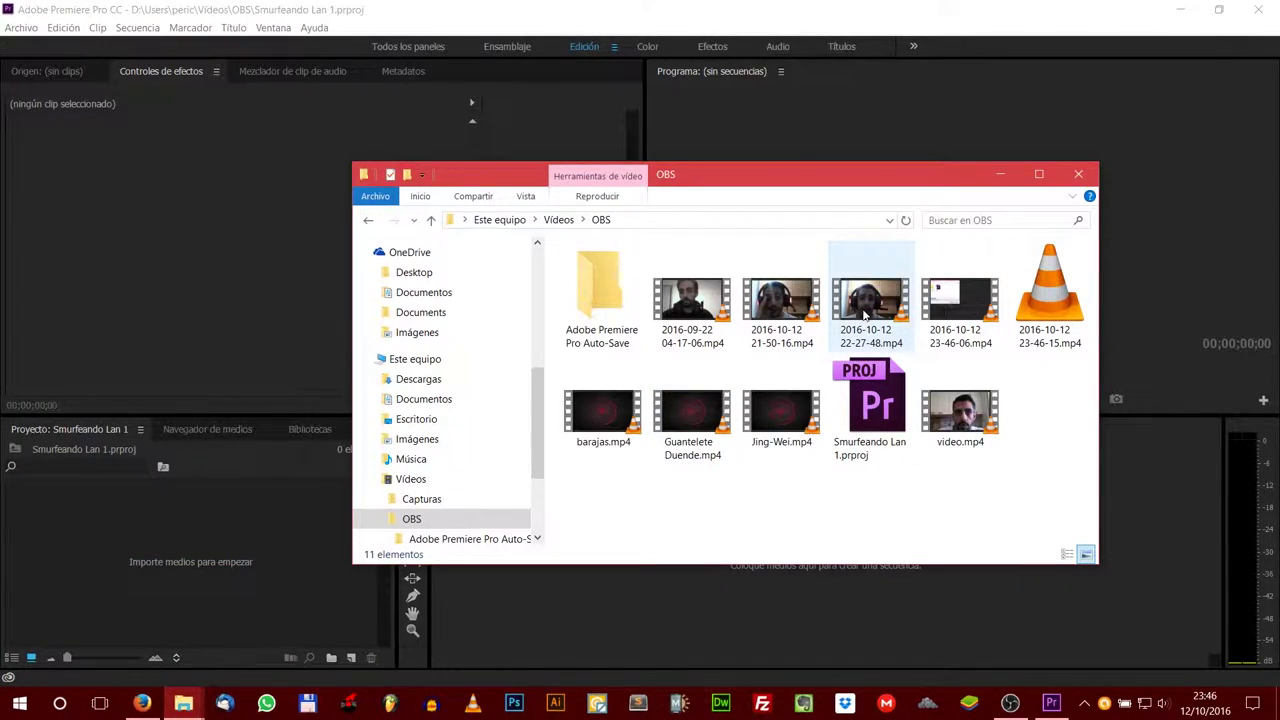
{"action": "mouse_move", "coordinate": [865, 315]}
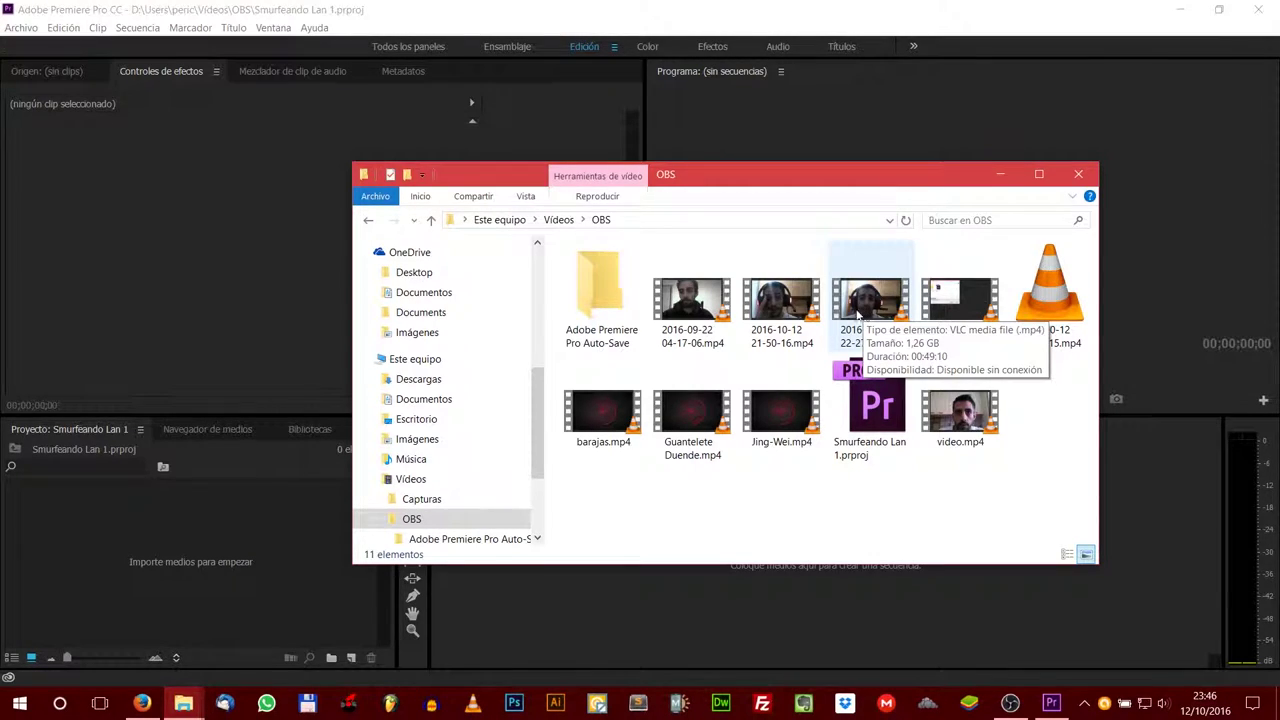
{"action": "mouse_move", "coordinate": [773, 315]}
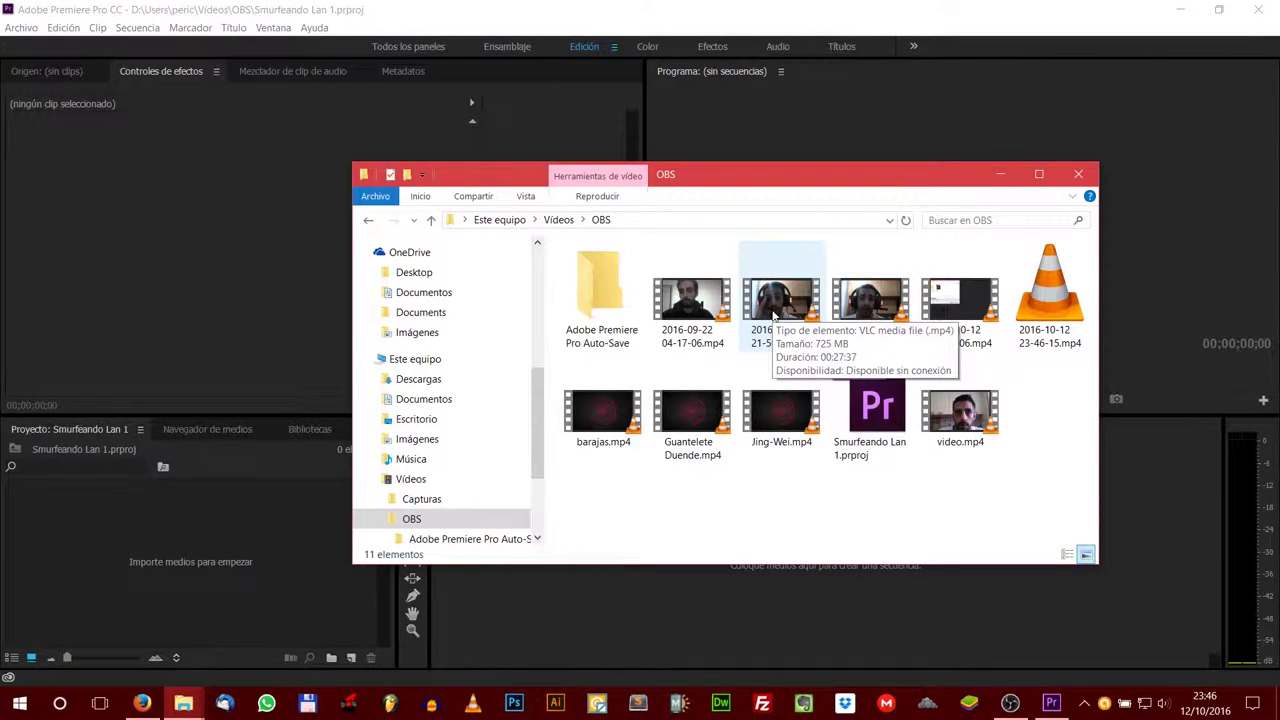
{"action": "left_click_drag", "start_coordinate": [773, 315], "coordinate": [328, 575]}
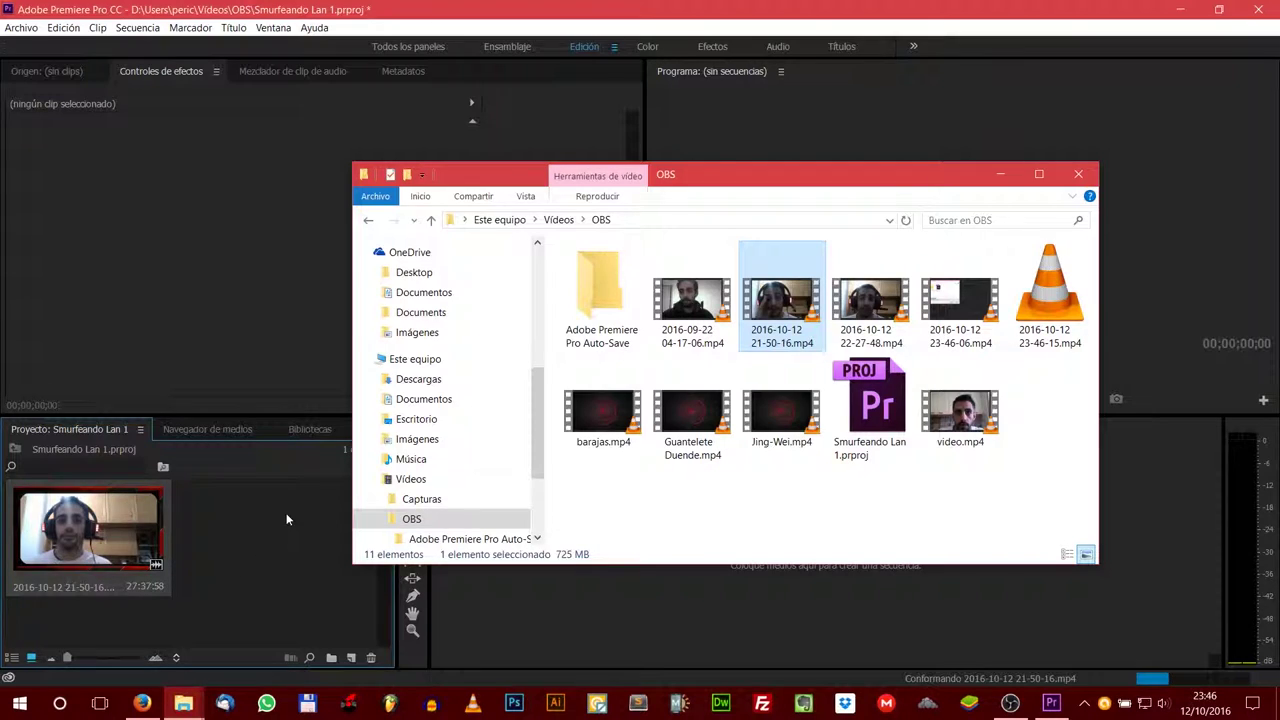
{"action": "left_click", "coordinate": [651, 509]}
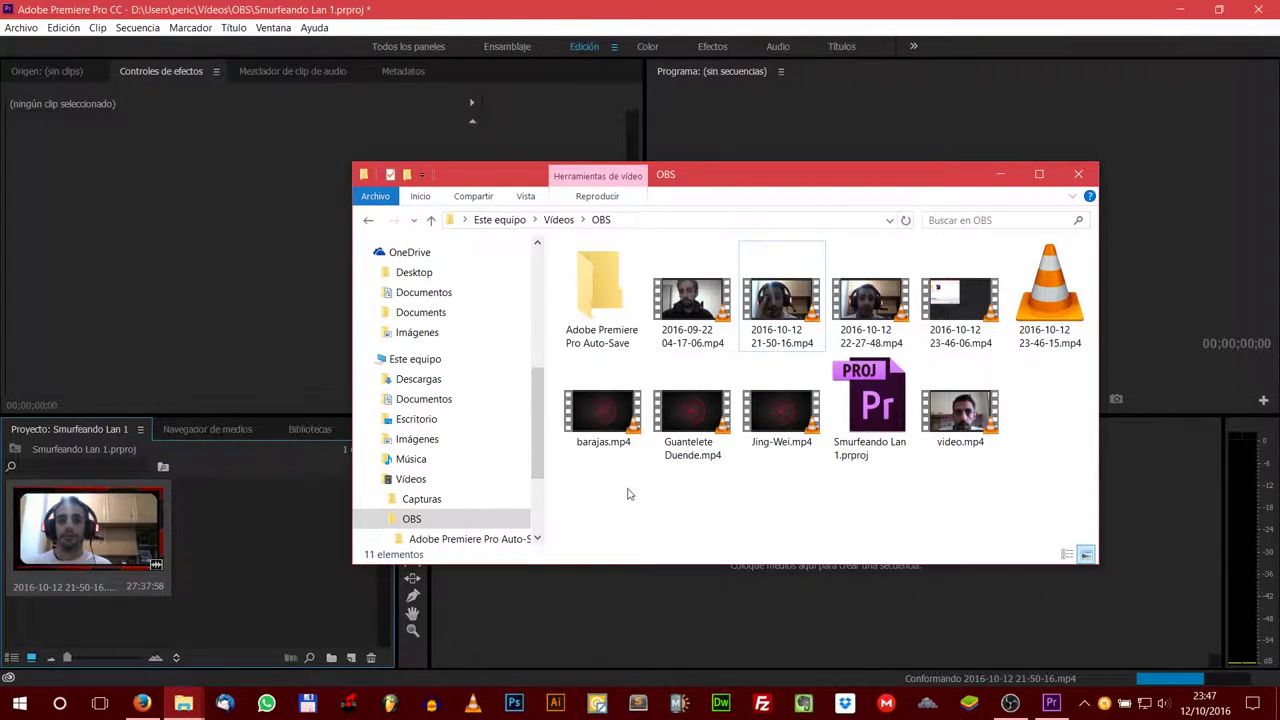
{"action": "mouse_move", "coordinate": [605, 478]}
{"action": "left_mouse_down"}
{"action": "mouse_move", "coordinate": [690, 430]}
{"action": "mouse_move", "coordinate": [330, 507]}
{"action": "mouse_move", "coordinate": [263, 545]}
{"action": "left_mouse_up"}
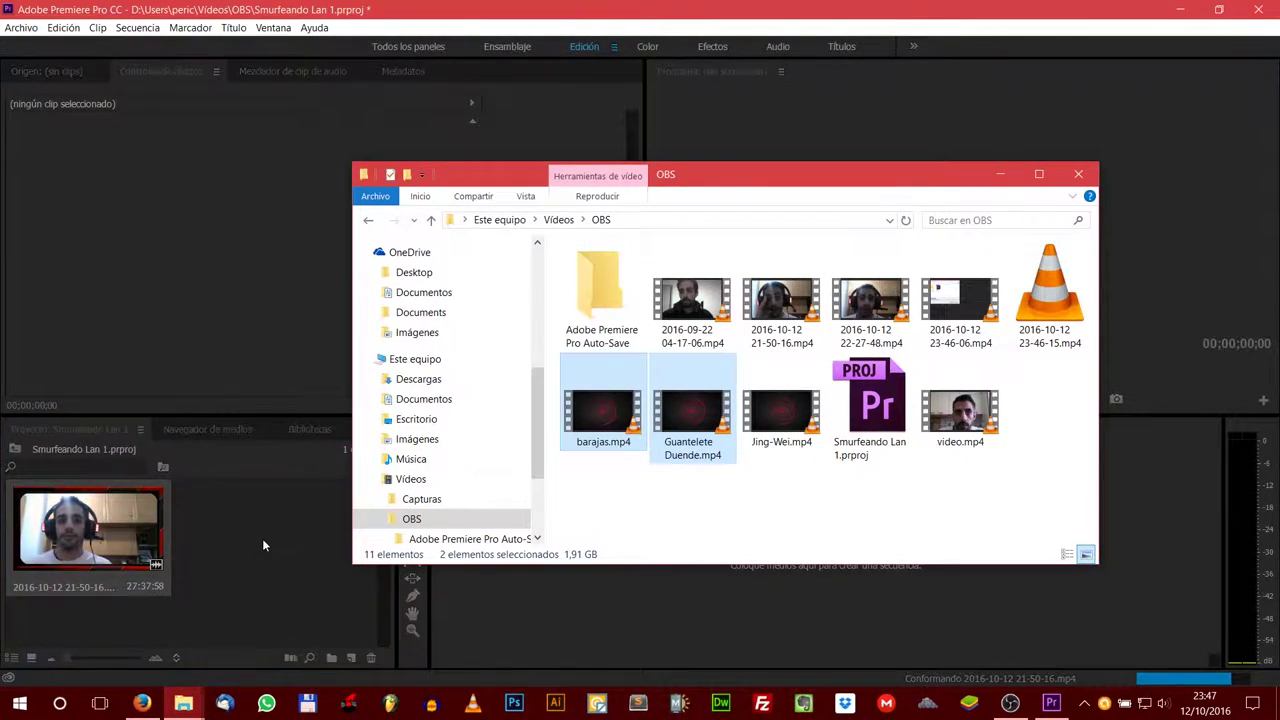
{"action": "left_click", "coordinate": [480, 519]}
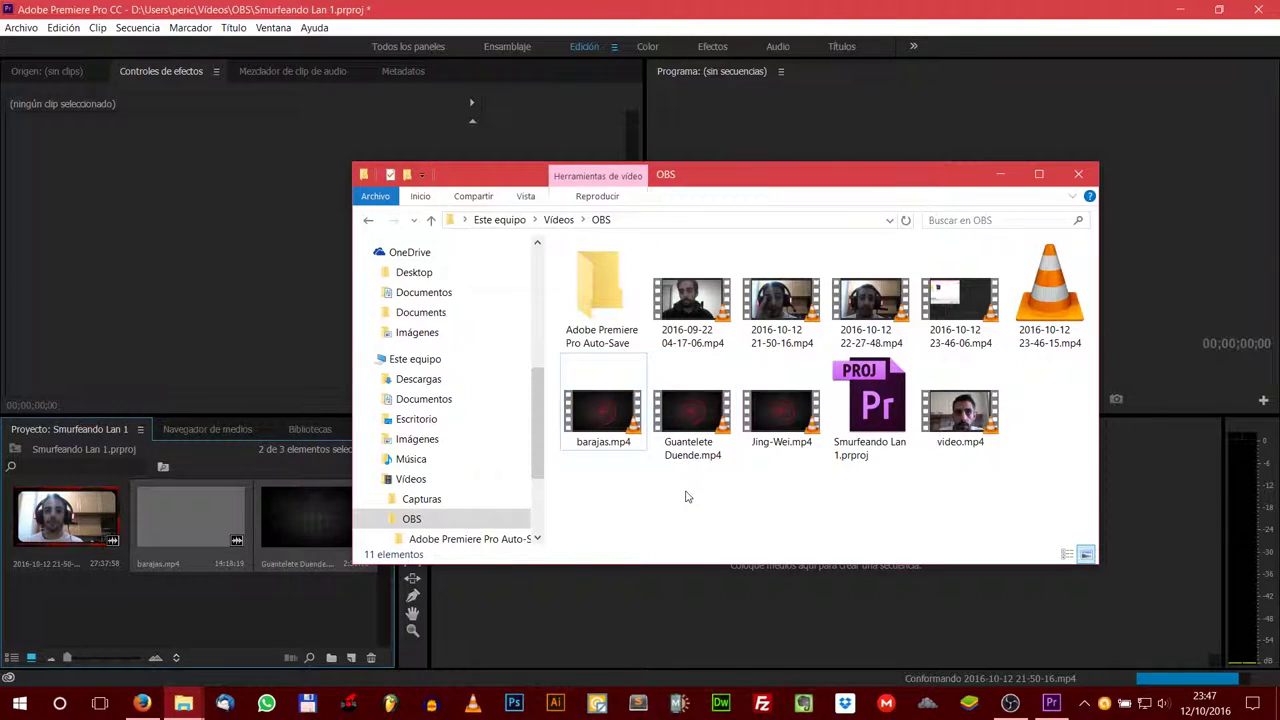
Step: Import isubdes 2.0.mp4 and isubdes-1.mp3 from the Vídeos folder, then go to Descargas
{"action": "left_click", "coordinate": [560, 220]}
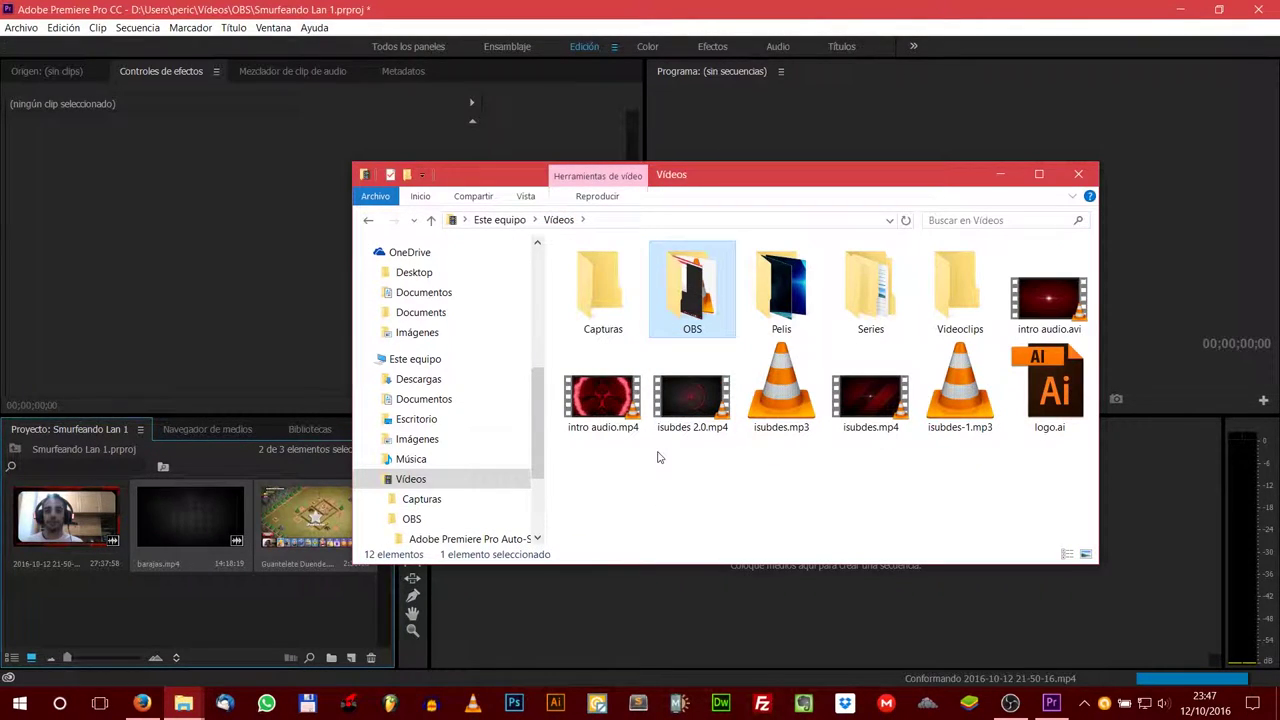
{"action": "left_click_drag", "start_coordinate": [692, 400], "coordinate": [100, 595]}
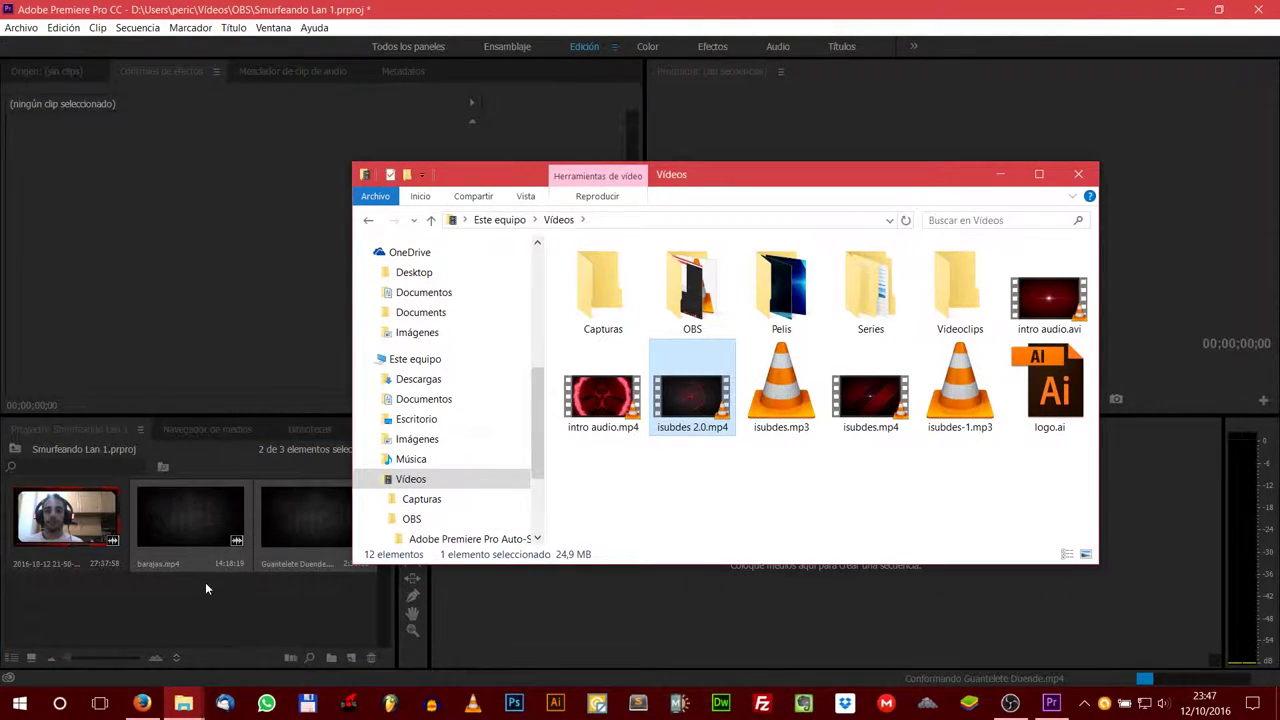
{"action": "left_click_drag", "start_coordinate": [960, 390], "coordinate": [191, 600]}
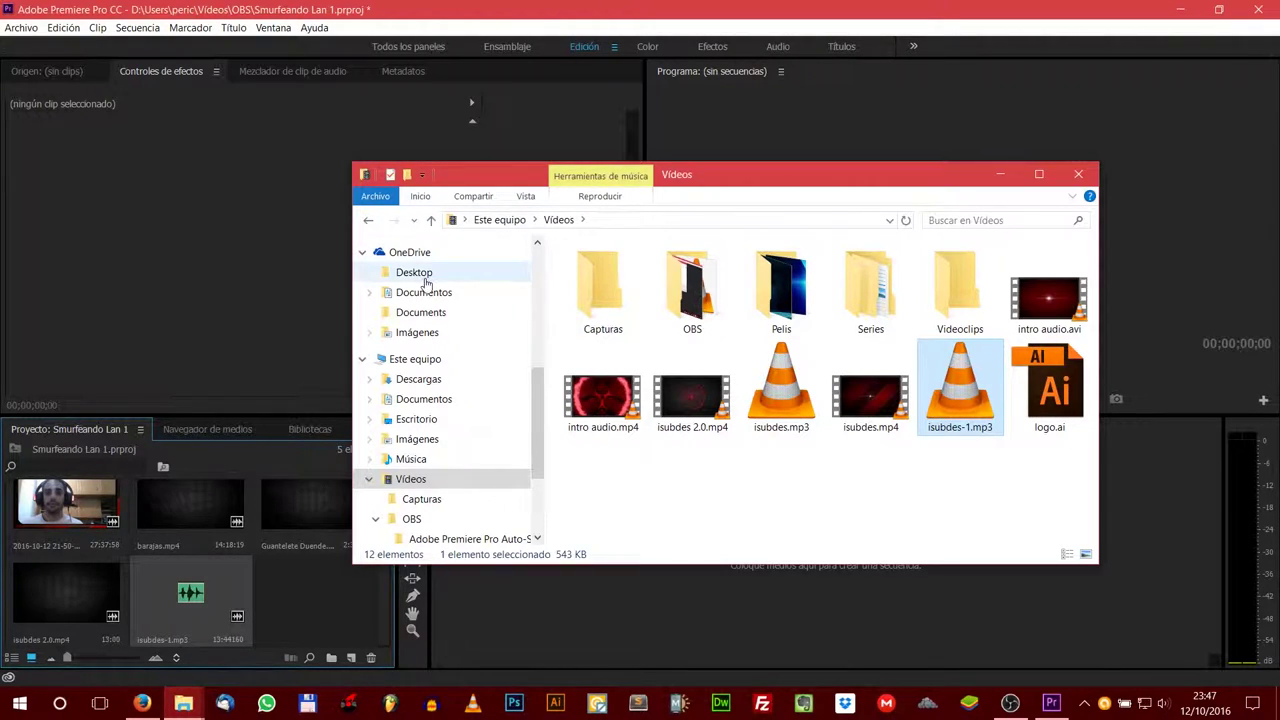
{"action": "left_click", "coordinate": [420, 379]}
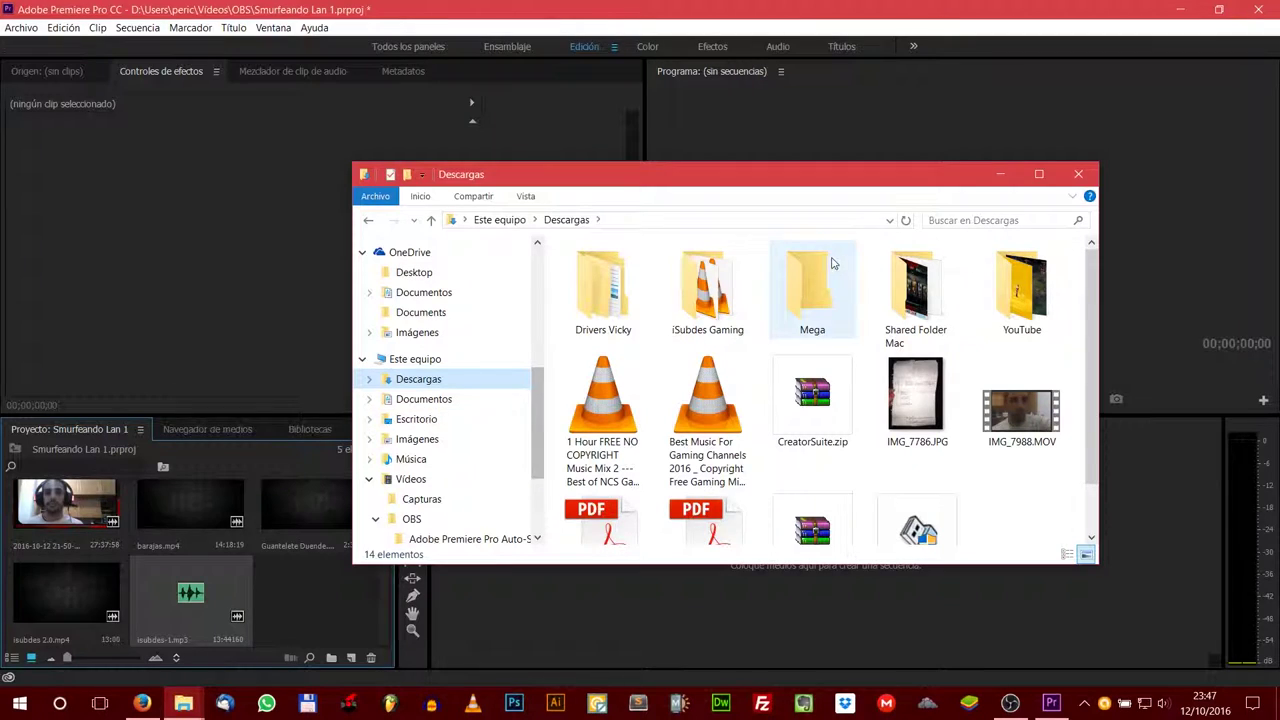
Step: Import the Best Music For Gaming Channels mp3 from Descargas and menufinal.png from Imágenes > YouTube
{"action": "left_click_drag", "start_coordinate": [697, 190], "coordinate": [796, 135]}
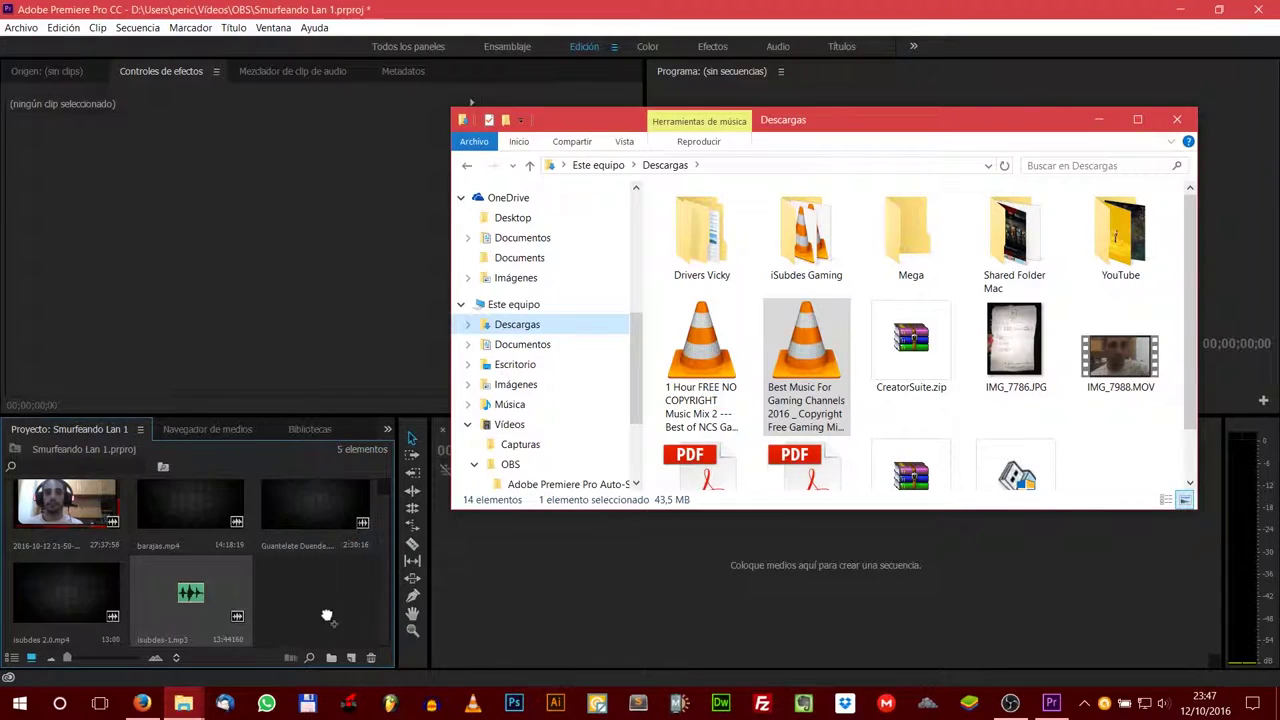
{"action": "left_click_drag", "start_coordinate": [806, 328], "coordinate": [326, 612]}
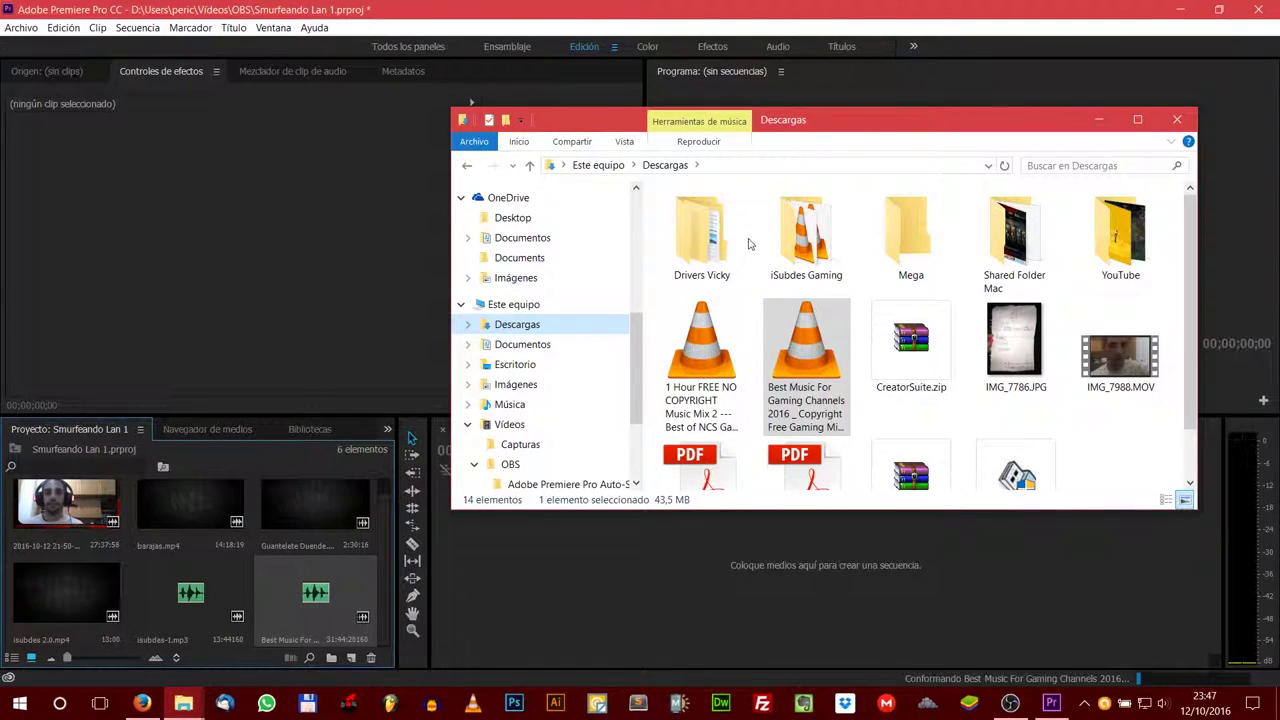
{"action": "left_click", "coordinate": [520, 384]}
{"action": "double_click", "coordinate": [1140, 322]}
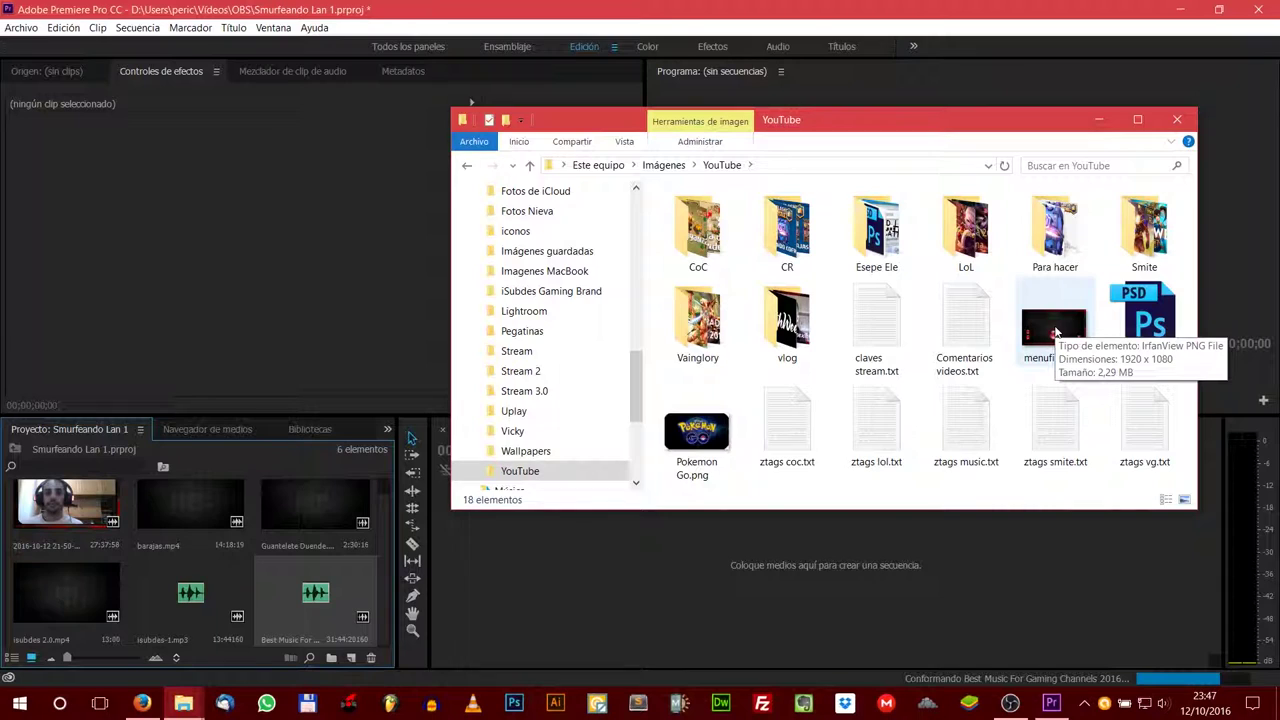
{"action": "mouse_move", "coordinate": [1055, 333]}
{"action": "left_mouse_down"}
{"action": "mouse_move", "coordinate": [259, 646]}
{"action": "mouse_move", "coordinate": [790, 420]}
{"action": "mouse_move", "coordinate": [372, 617]}
{"action": "left_mouse_up"}
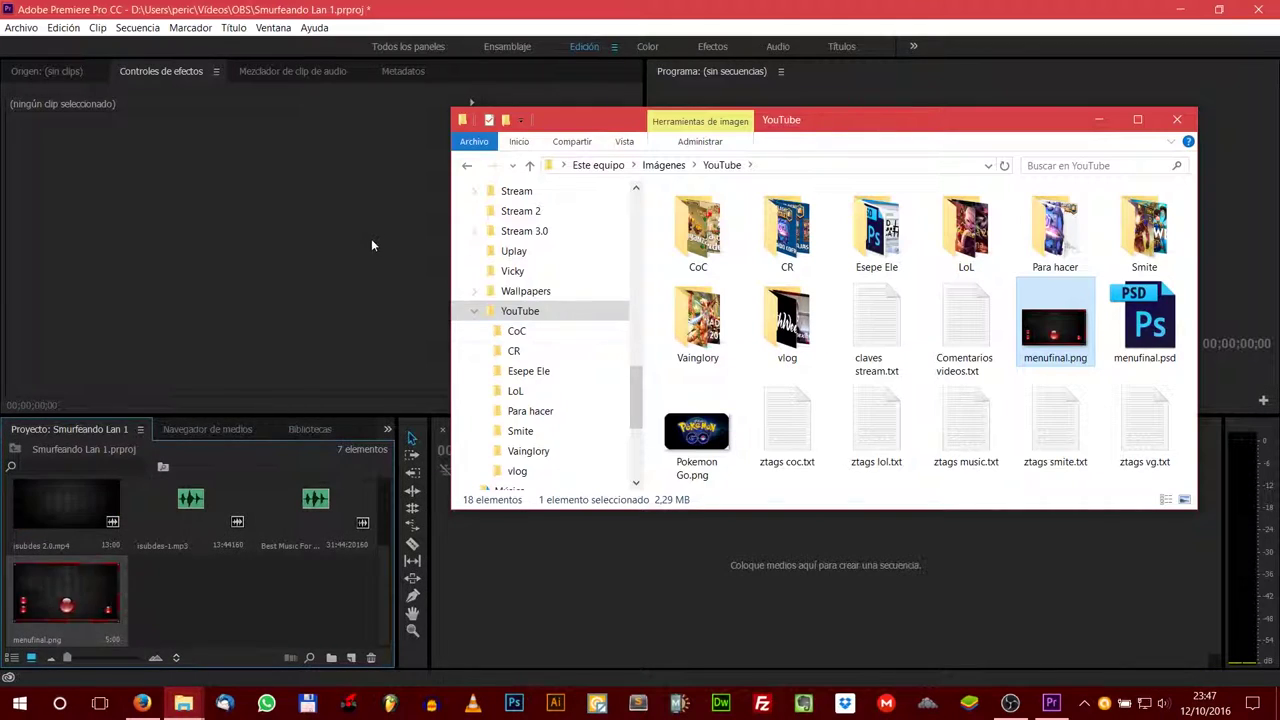
{"action": "left_click", "coordinate": [299, 300]}
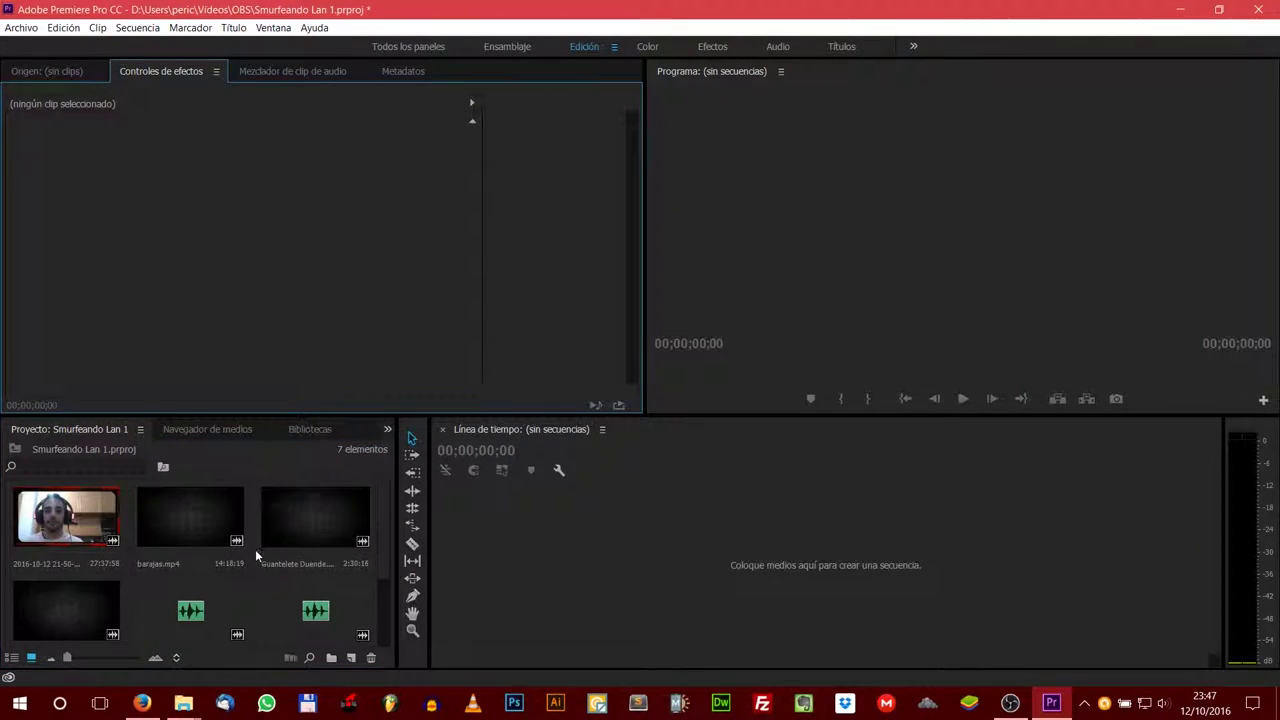
Step: Create a new sequence from the isubdes 2.0 clip and return the playhead to its start
{"action": "scroll", "coordinate": [339, 529], "scroll_direction": "up", "scroll_amount": 2}
{"action": "scroll", "coordinate": [300, 535], "scroll_direction": "down", "scroll_amount": 2}
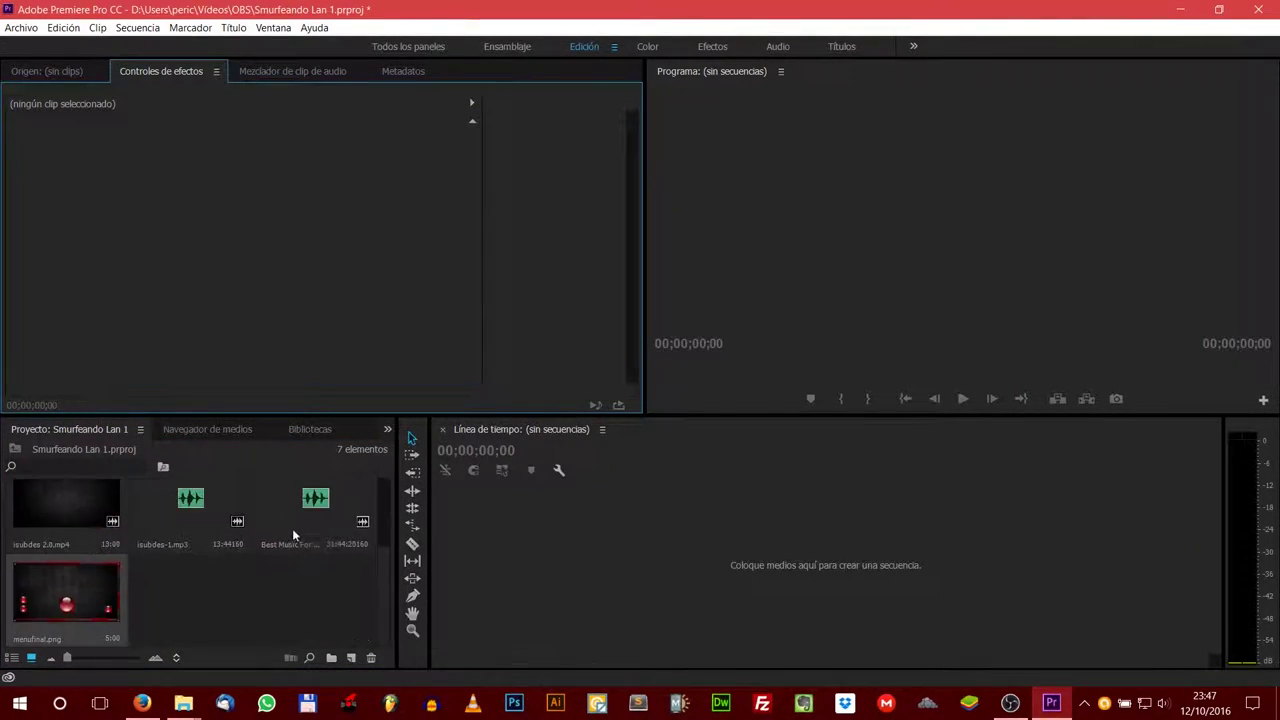
{"action": "scroll", "coordinate": [270, 569], "scroll_direction": "up", "scroll_amount": 2}
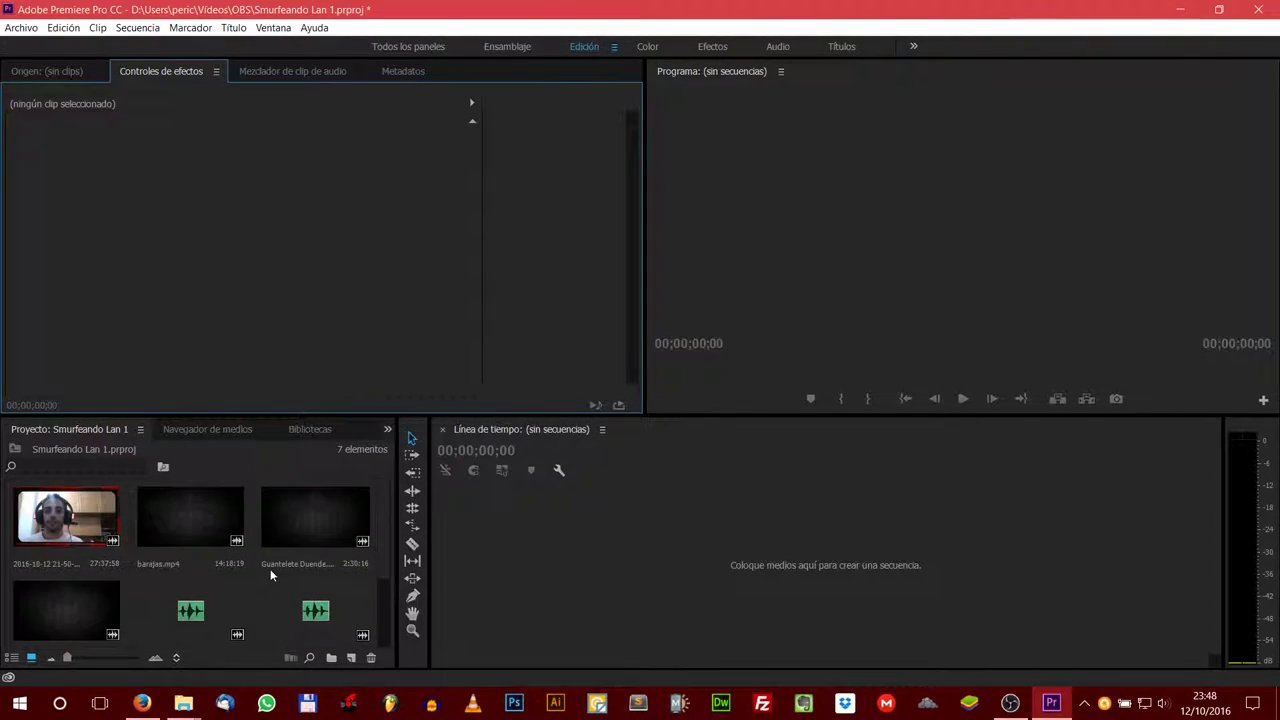
{"action": "scroll", "coordinate": [230, 510], "scroll_direction": "down", "scroll_amount": 2}
{"action": "scroll", "coordinate": [221, 518], "scroll_direction": "up", "scroll_amount": 2}
{"action": "mouse_move", "coordinate": [46, 628]}
{"action": "left_mouse_down"}
{"action": "mouse_move", "coordinate": [579, 567]}
{"action": "mouse_move", "coordinate": [554, 578]}
{"action": "left_mouse_up"}
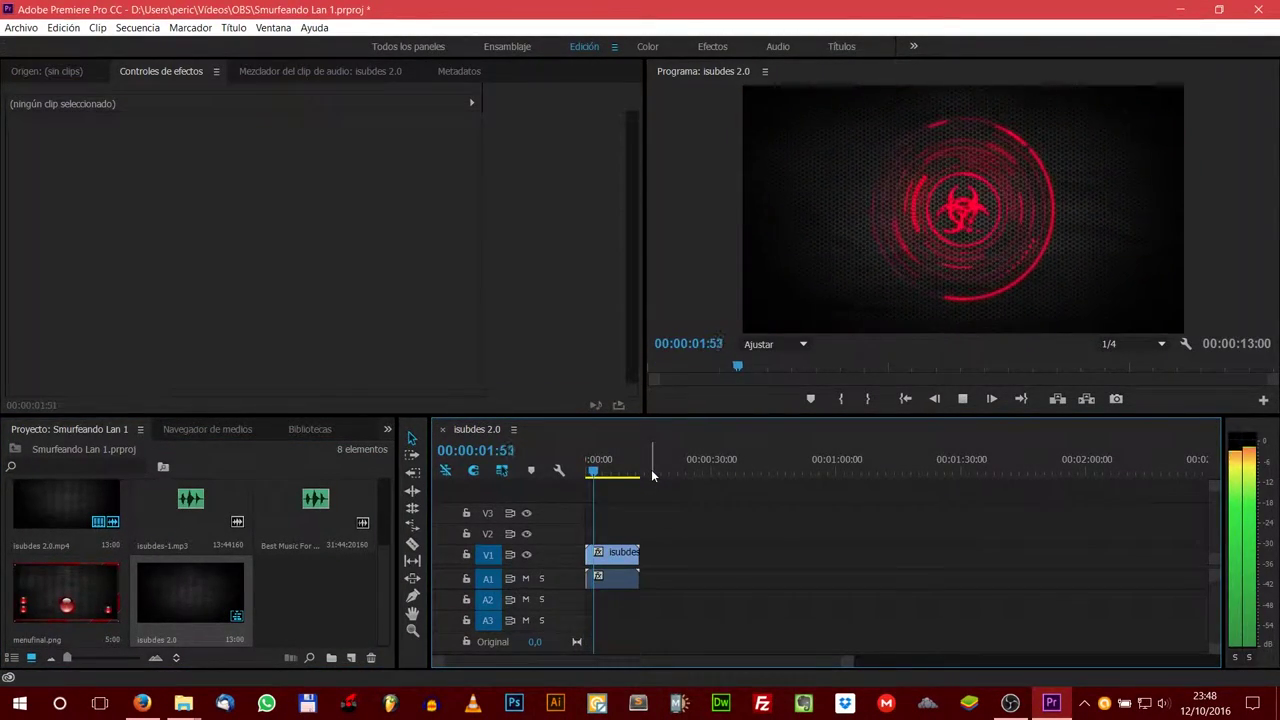
{"action": "key", "text": "space"}
{"action": "left_click", "coordinate": [589, 477]}
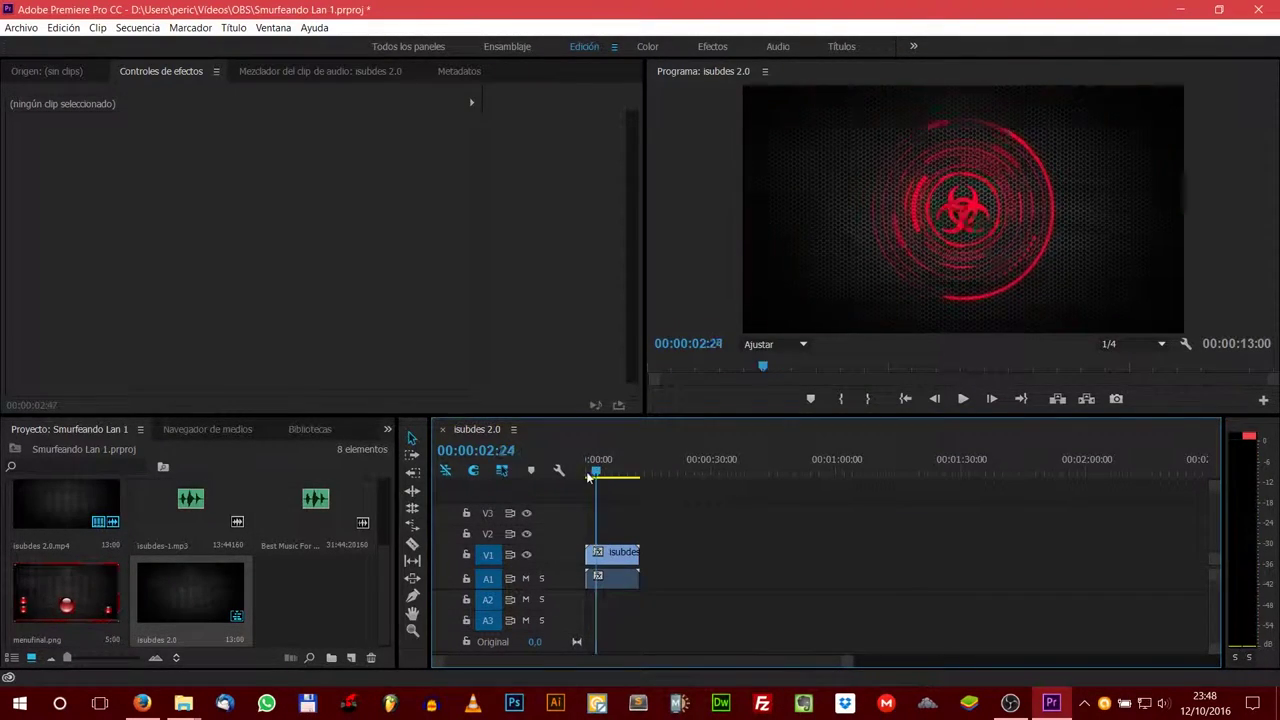
{"action": "left_click_drag", "start_coordinate": [589, 477], "coordinate": [560, 472]}
Step: Unlink the intro clip and delete its original audio from A1
{"action": "right_click", "coordinate": [612, 556]}
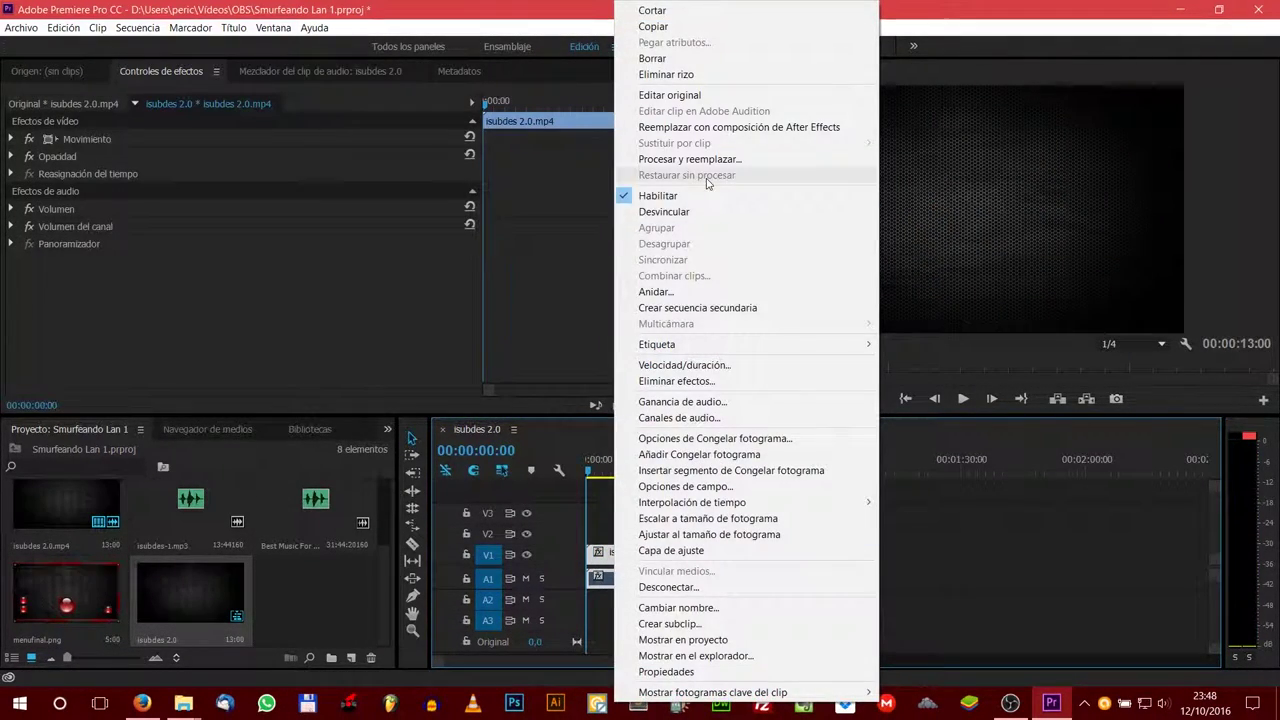
{"action": "left_click", "coordinate": [664, 211]}
{"action": "left_click", "coordinate": [620, 580]}
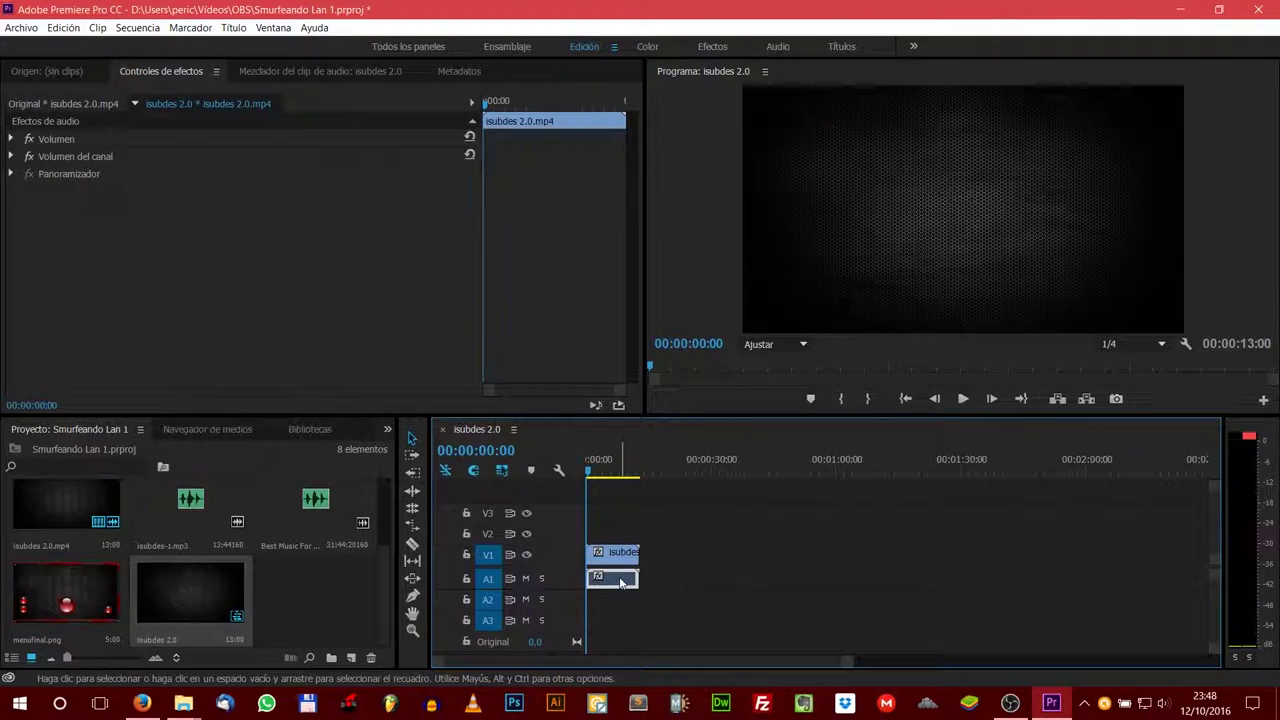
{"action": "key", "text": "Delete"}
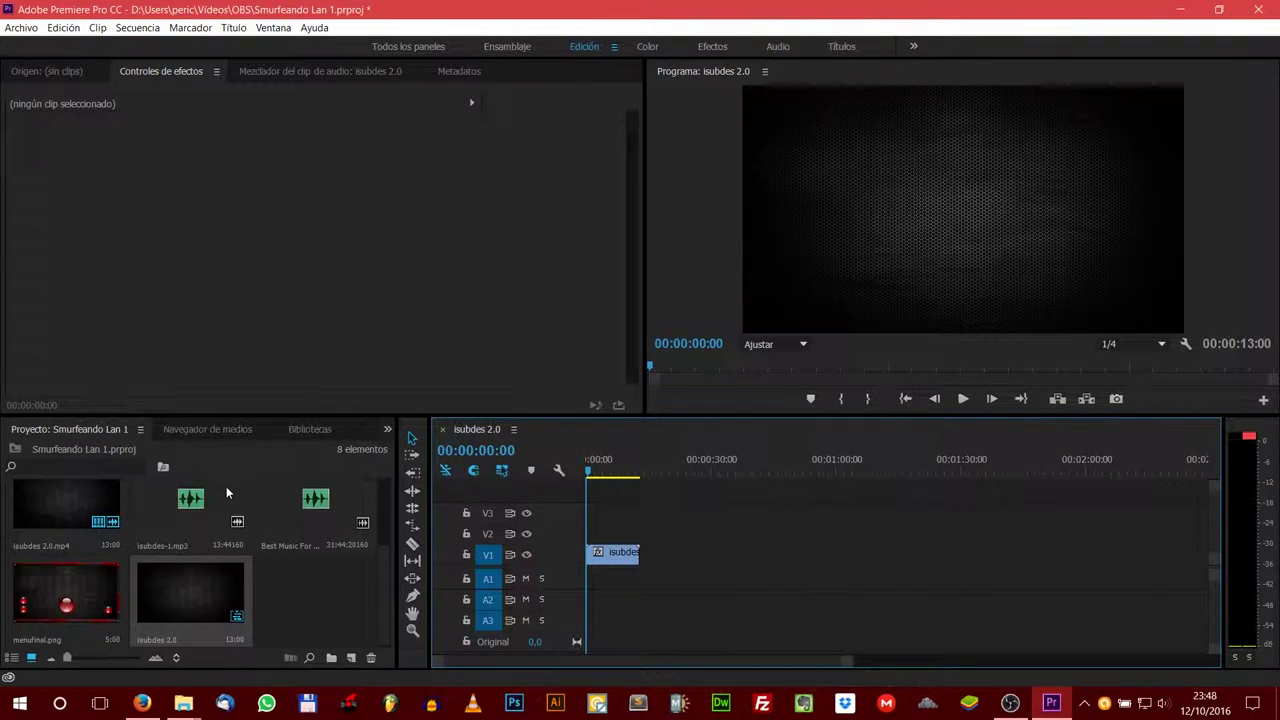
{"action": "mouse_move", "coordinate": [226, 490]}
{"action": "left_mouse_down"}
{"action": "mouse_move", "coordinate": [606, 588]}
{"action": "mouse_move", "coordinate": [594, 587]}
{"action": "mouse_move", "coordinate": [646, 578]}
{"action": "left_mouse_up"}
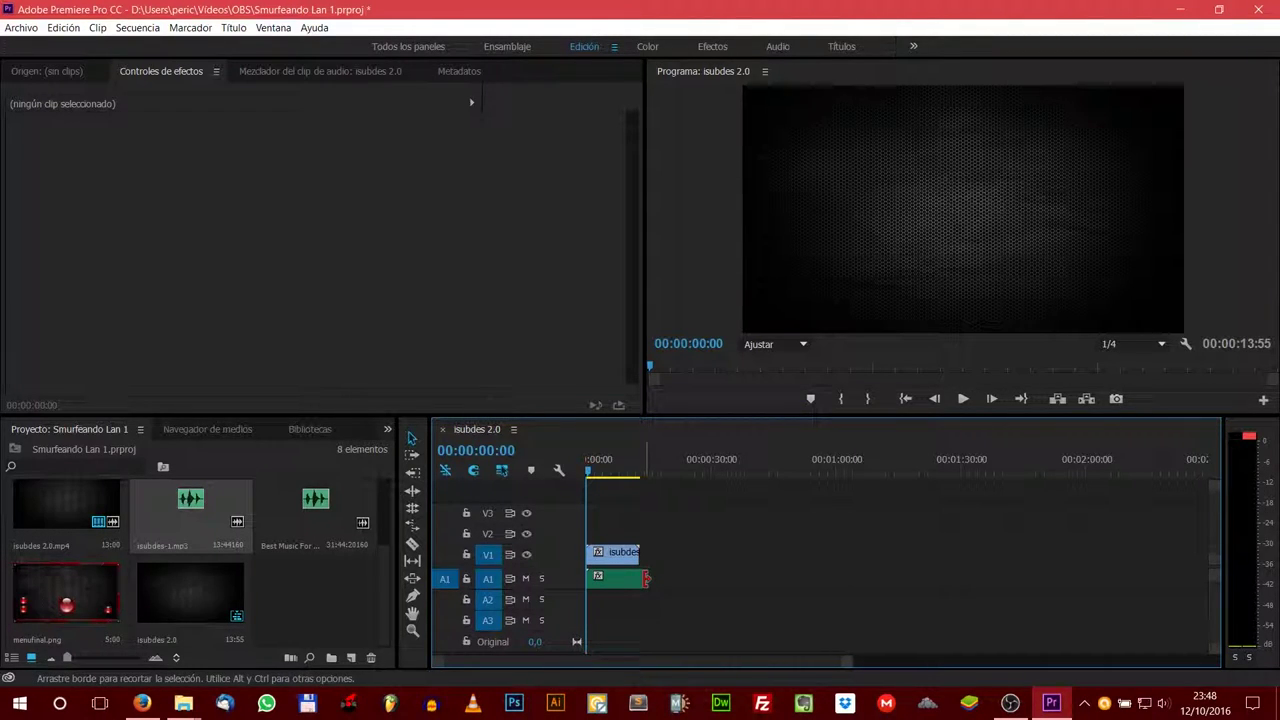
{"action": "scroll", "coordinate": [206, 555], "scroll_direction": "up", "scroll_amount": 2}
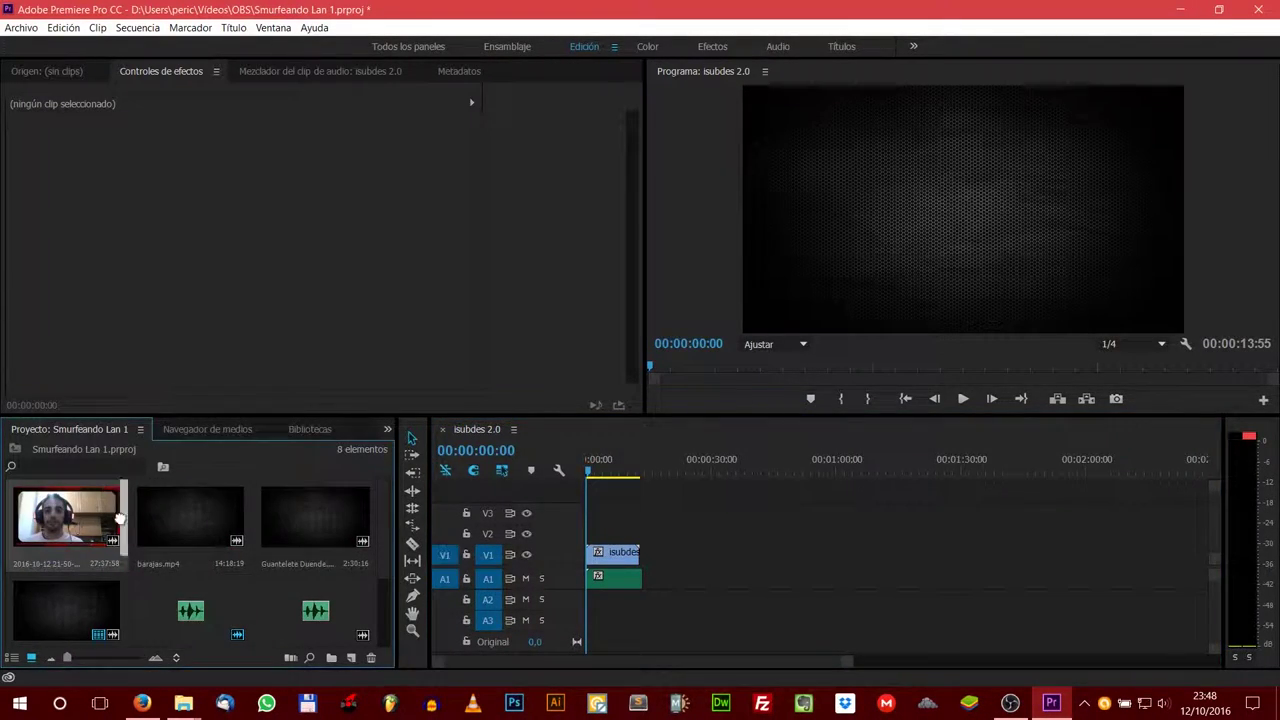
{"action": "left_click_drag", "start_coordinate": [119, 518], "coordinate": [674, 560]}
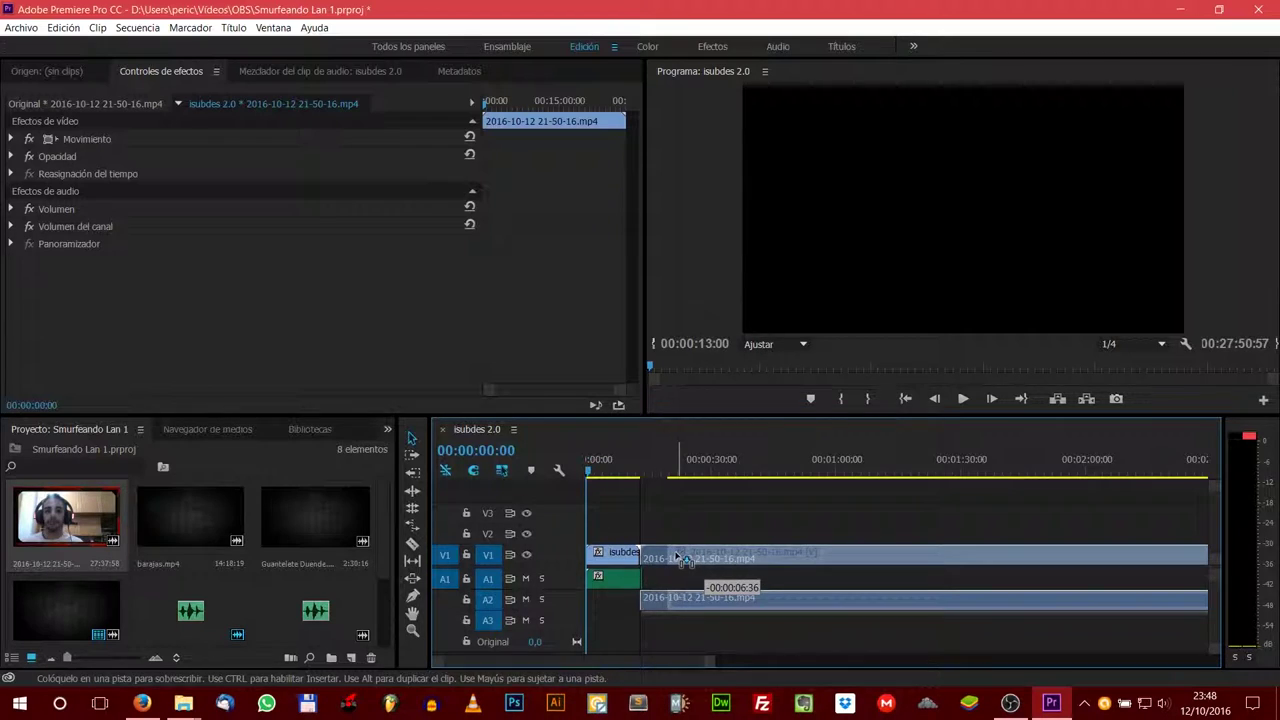
{"action": "left_click_drag", "start_coordinate": [706, 553], "coordinate": [679, 553]}
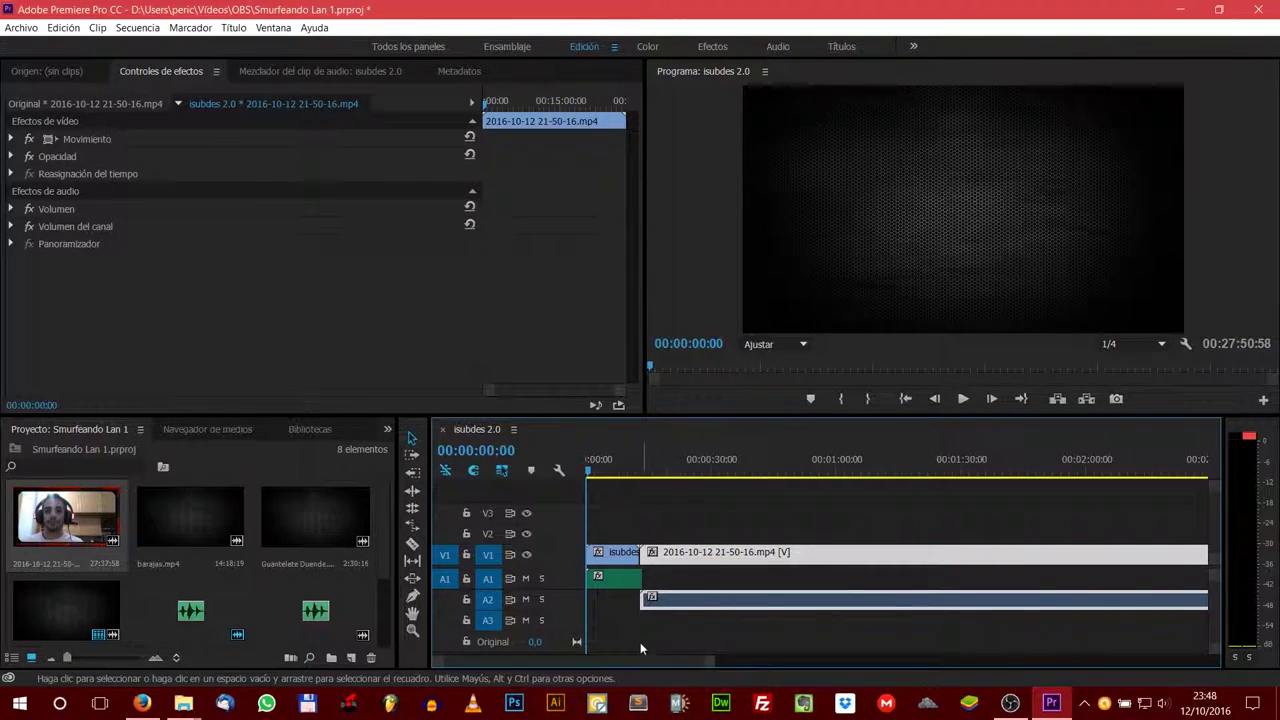
{"action": "left_click_drag", "start_coordinate": [644, 659], "coordinate": [596, 640]}
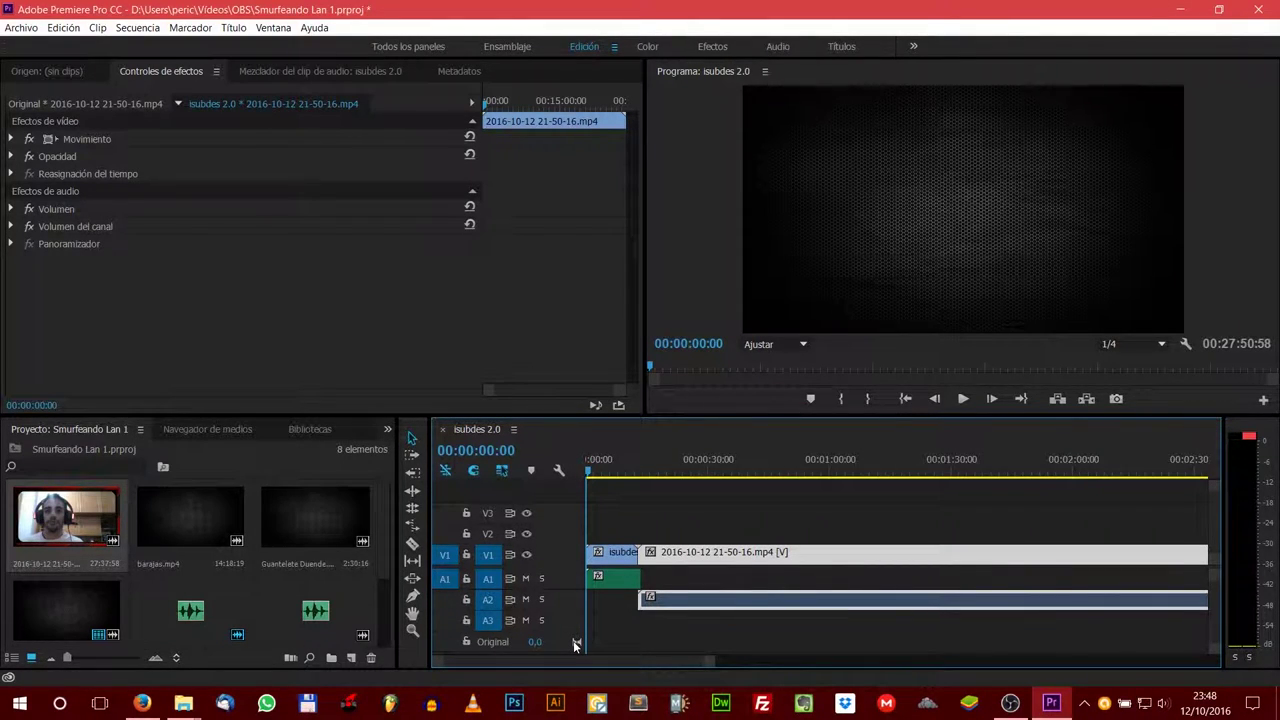
Step: Drop isubdes-1.mp3 onto A1 near 00:28:00, trim its start and play it back
{"action": "scroll", "coordinate": [265, 576], "scroll_direction": "down", "scroll_amount": 2}
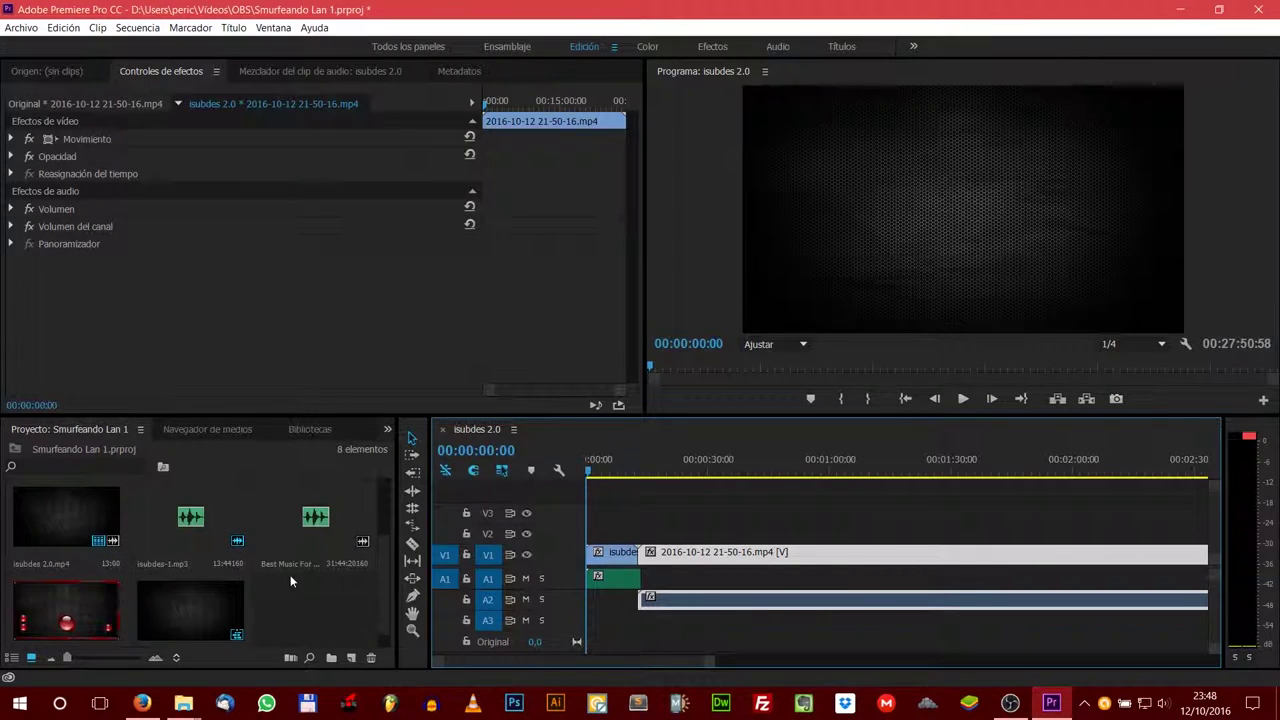
{"action": "mouse_move", "coordinate": [712, 661]}
{"action": "left_mouse_down"}
{"action": "mouse_move", "coordinate": [1040, 661]}
{"action": "mouse_move", "coordinate": [1006, 661]}
{"action": "left_mouse_up"}
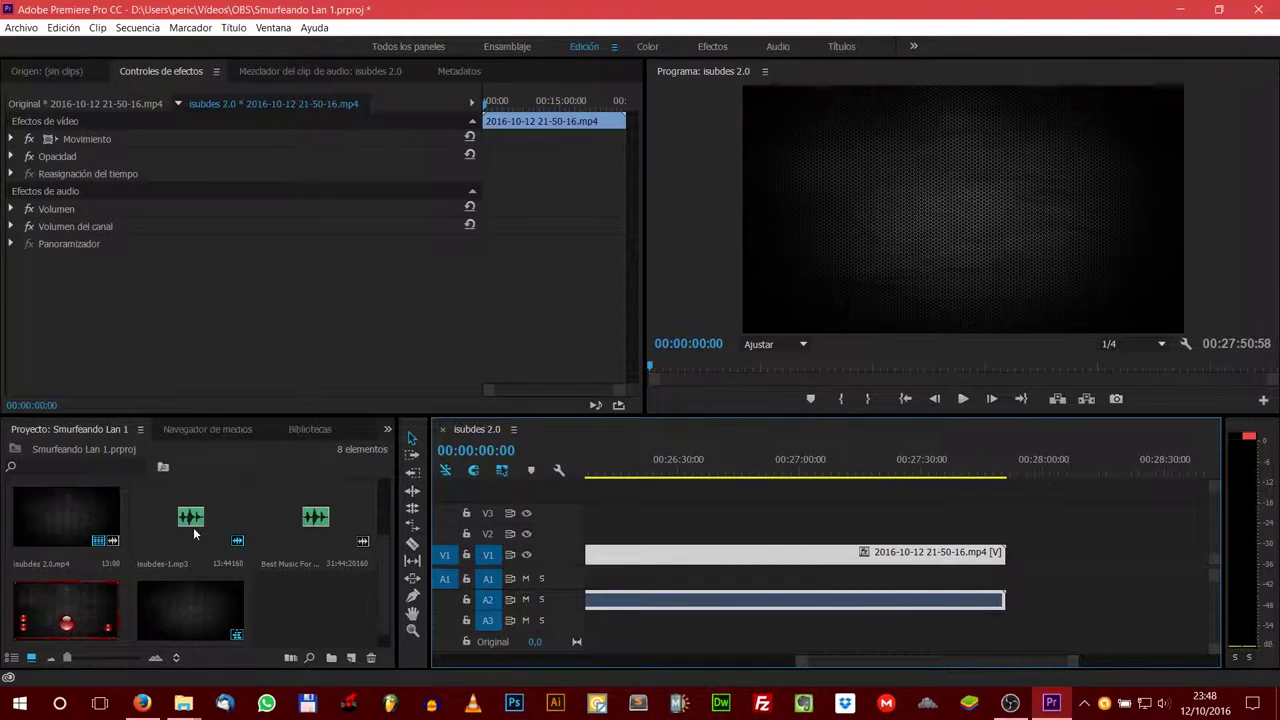
{"action": "left_click_drag", "start_coordinate": [193, 527], "coordinate": [1043, 552]}
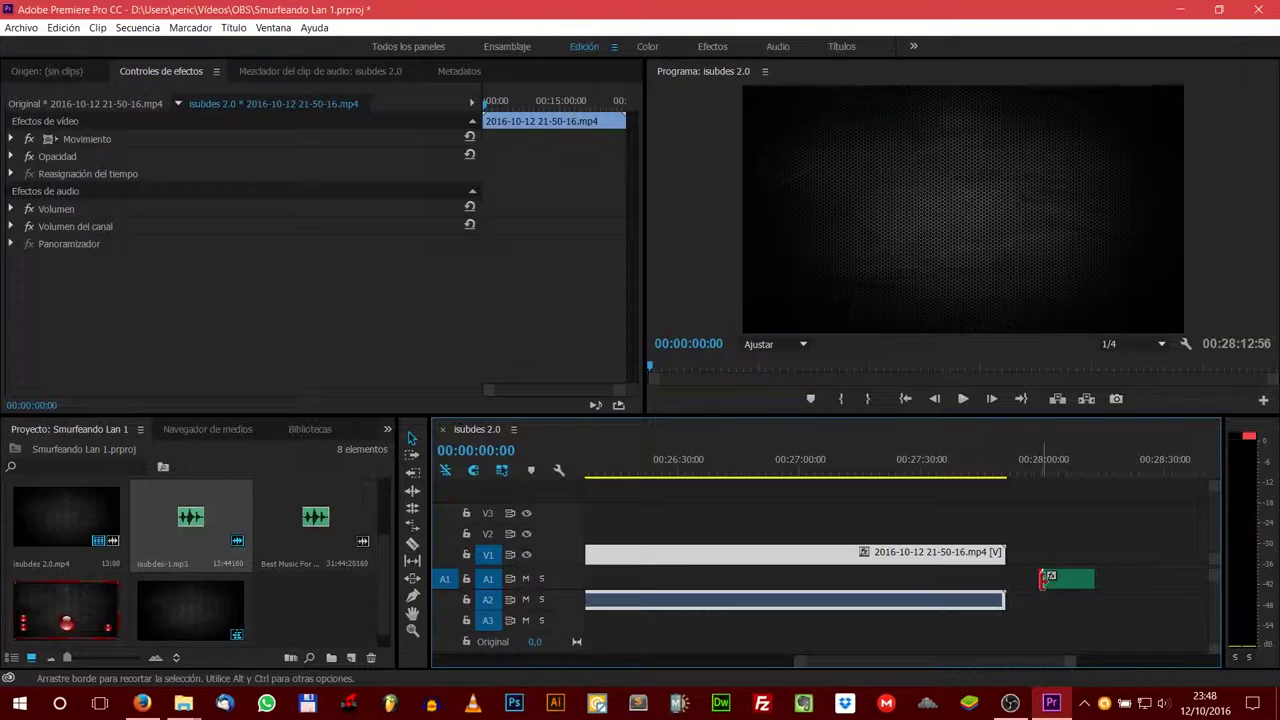
{"action": "left_click_drag", "start_coordinate": [1046, 578], "coordinate": [1051, 578]}
{"action": "left_click", "coordinate": [1036, 468]}
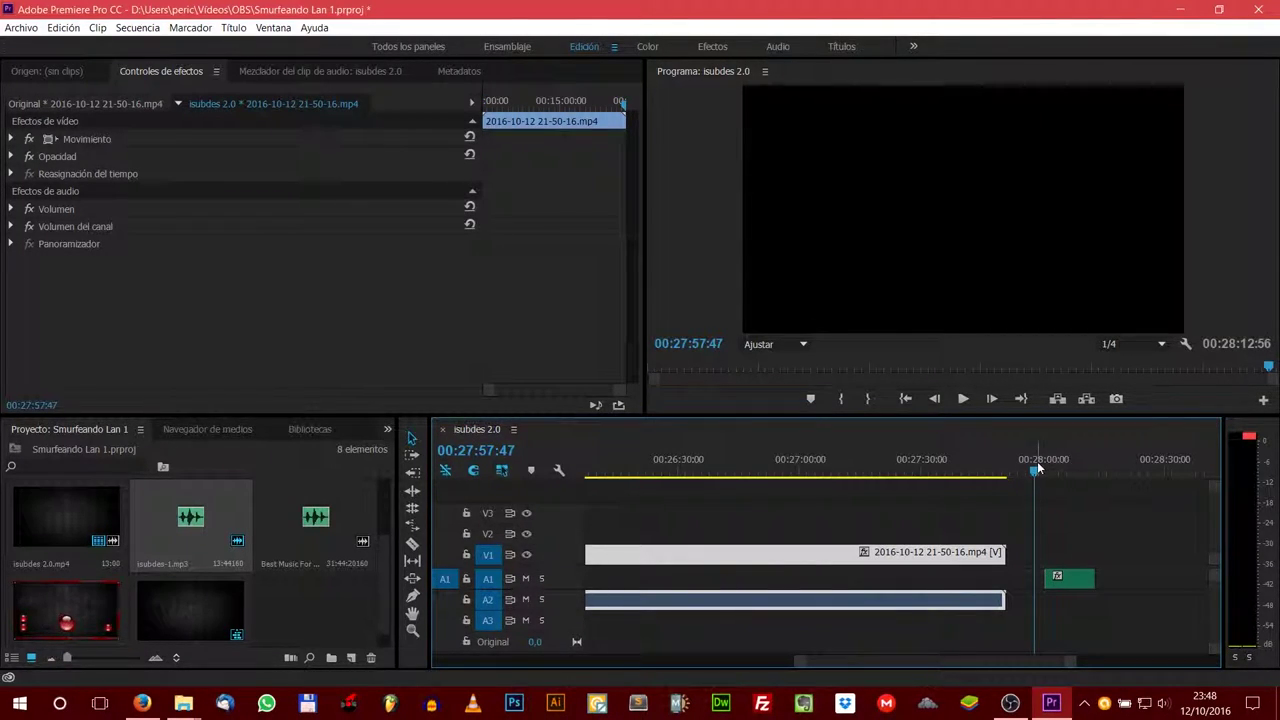
{"action": "key", "text": "space"}
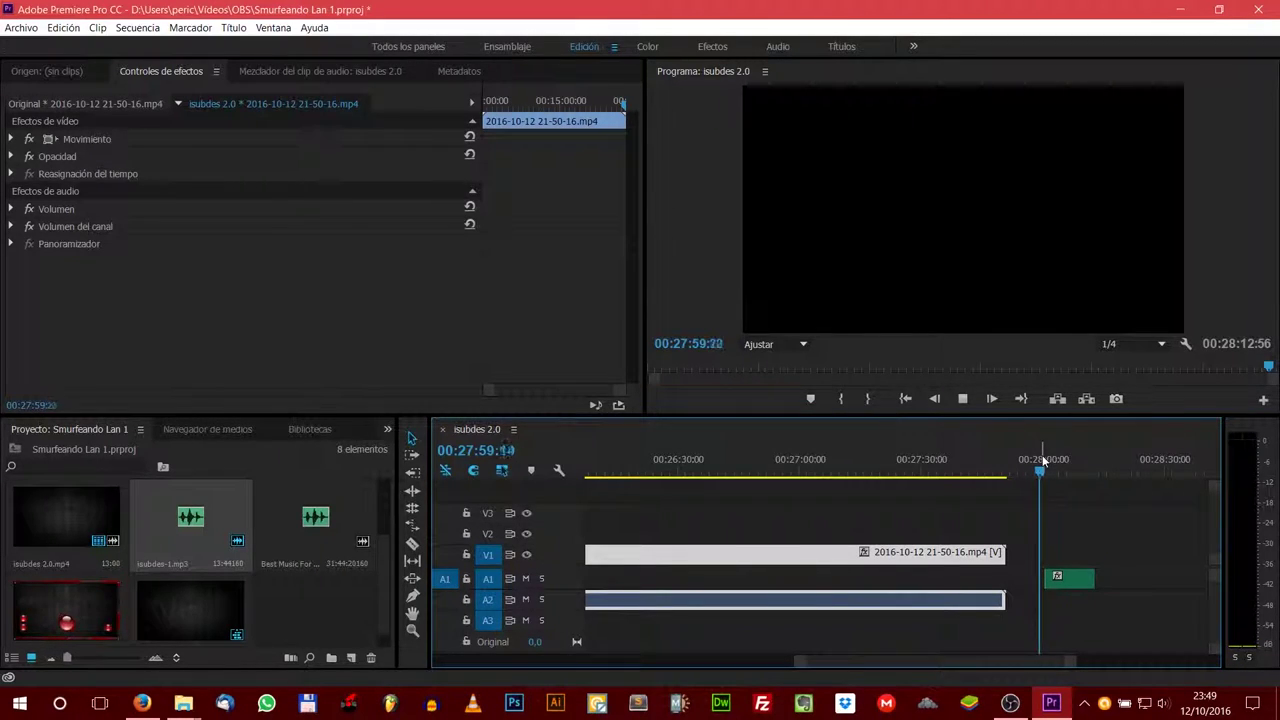
{"action": "key", "text": "space"}
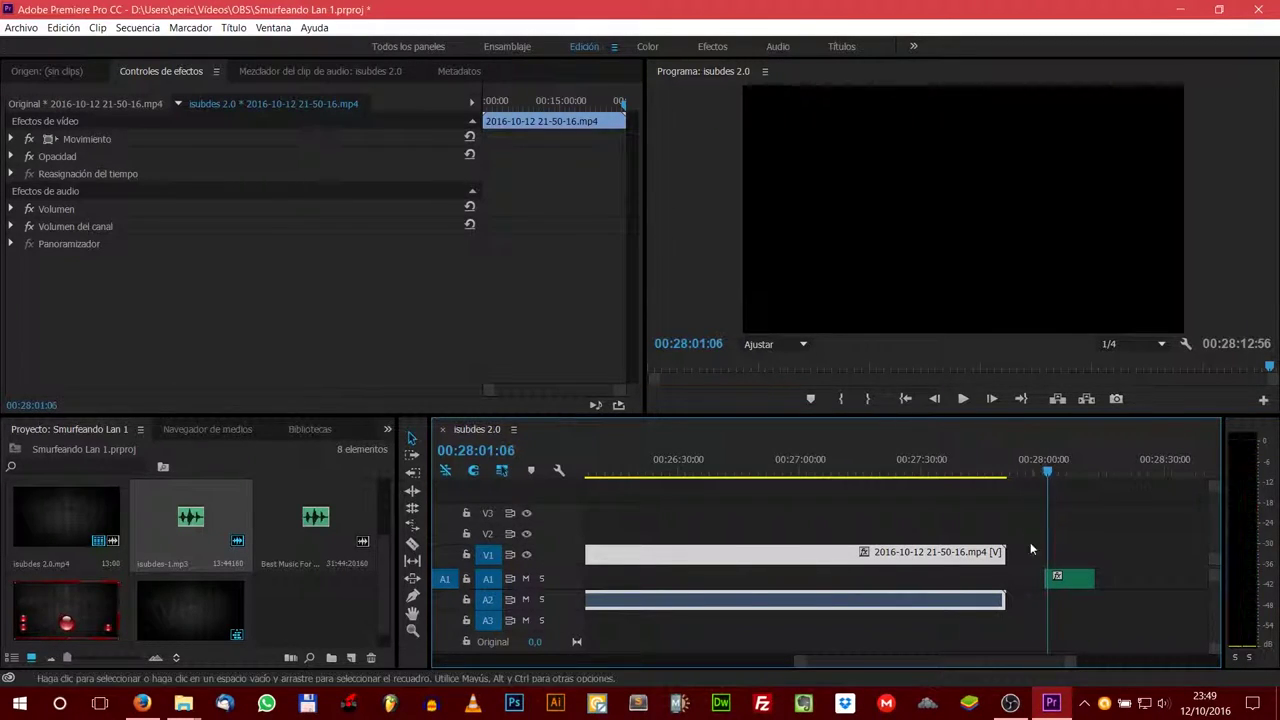
Step: Trim more off the music's start and butt it against the gameplay video's end
{"action": "left_click_drag", "start_coordinate": [1046, 462], "coordinate": [1039, 462]}
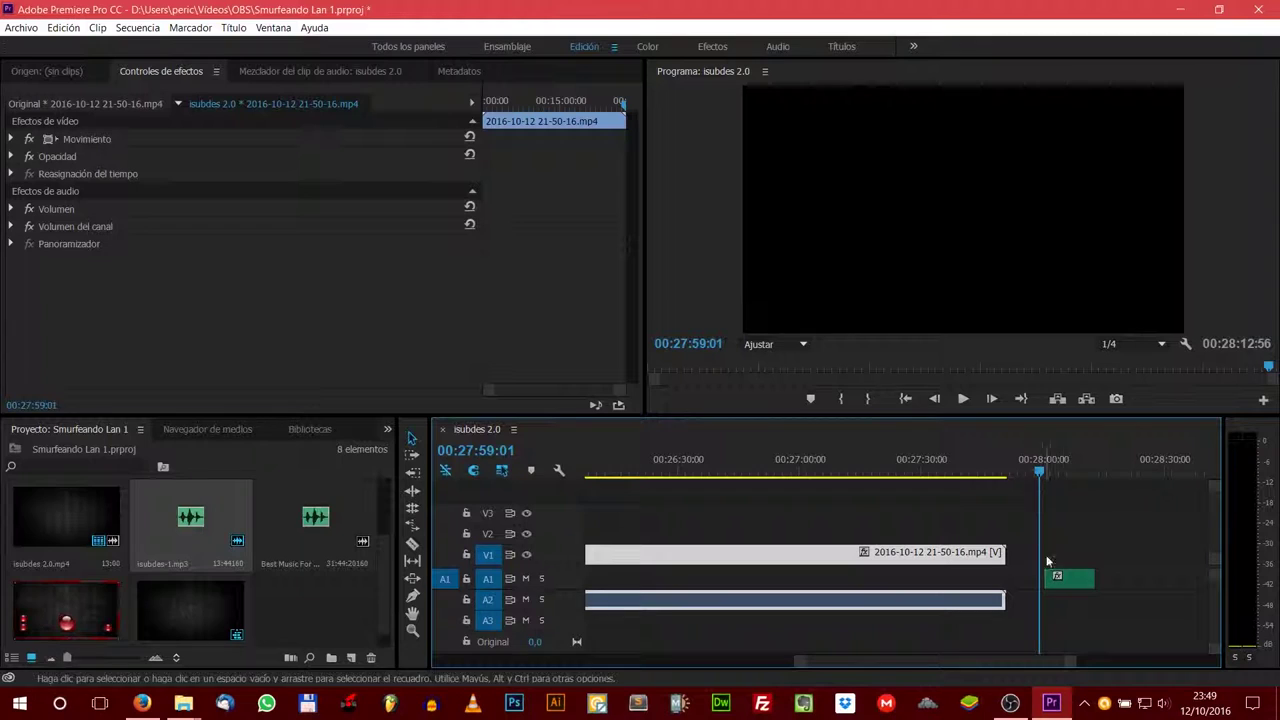
{"action": "left_click_drag", "start_coordinate": [1048, 577], "coordinate": [1052, 577]}
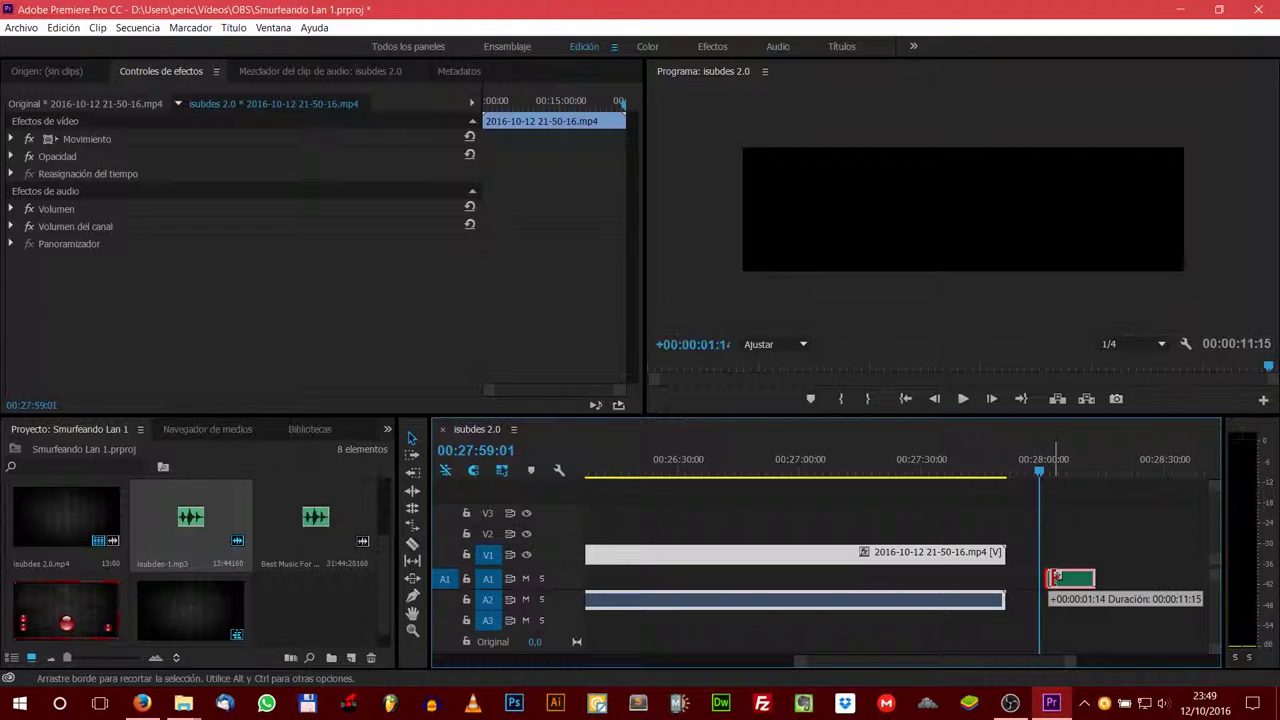
{"action": "key", "text": "space"}
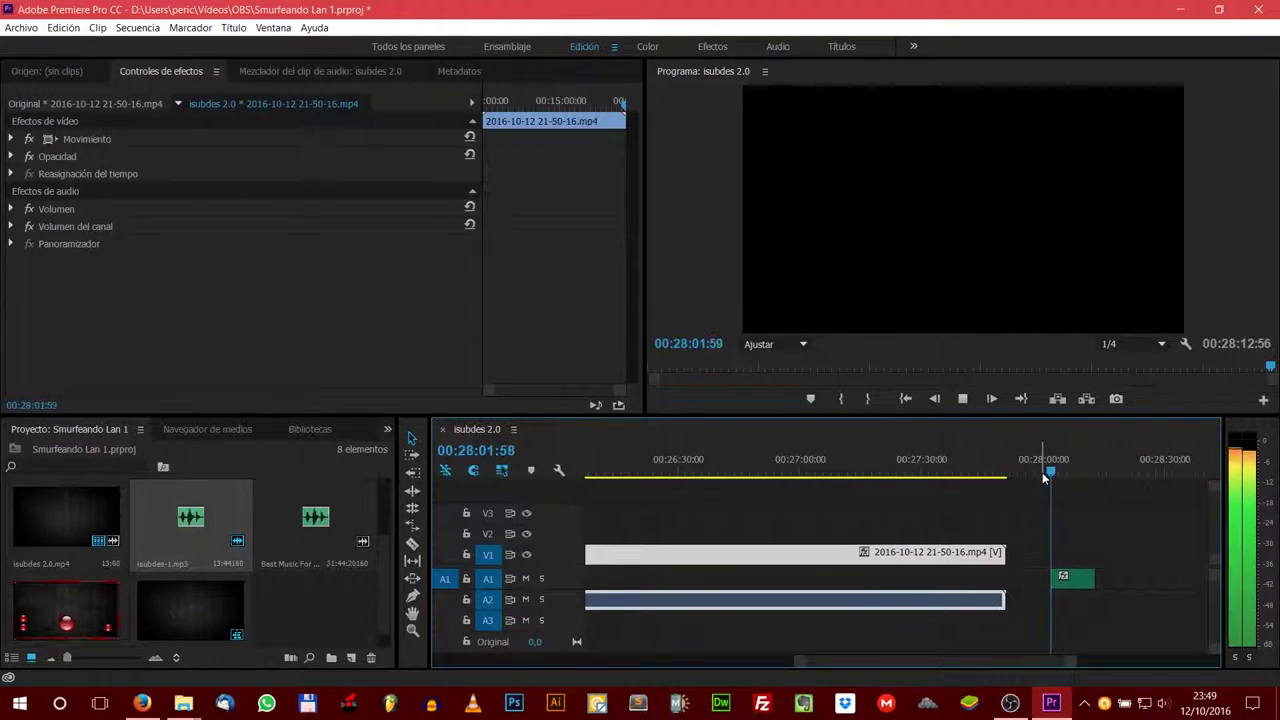
{"action": "key", "text": "space"}
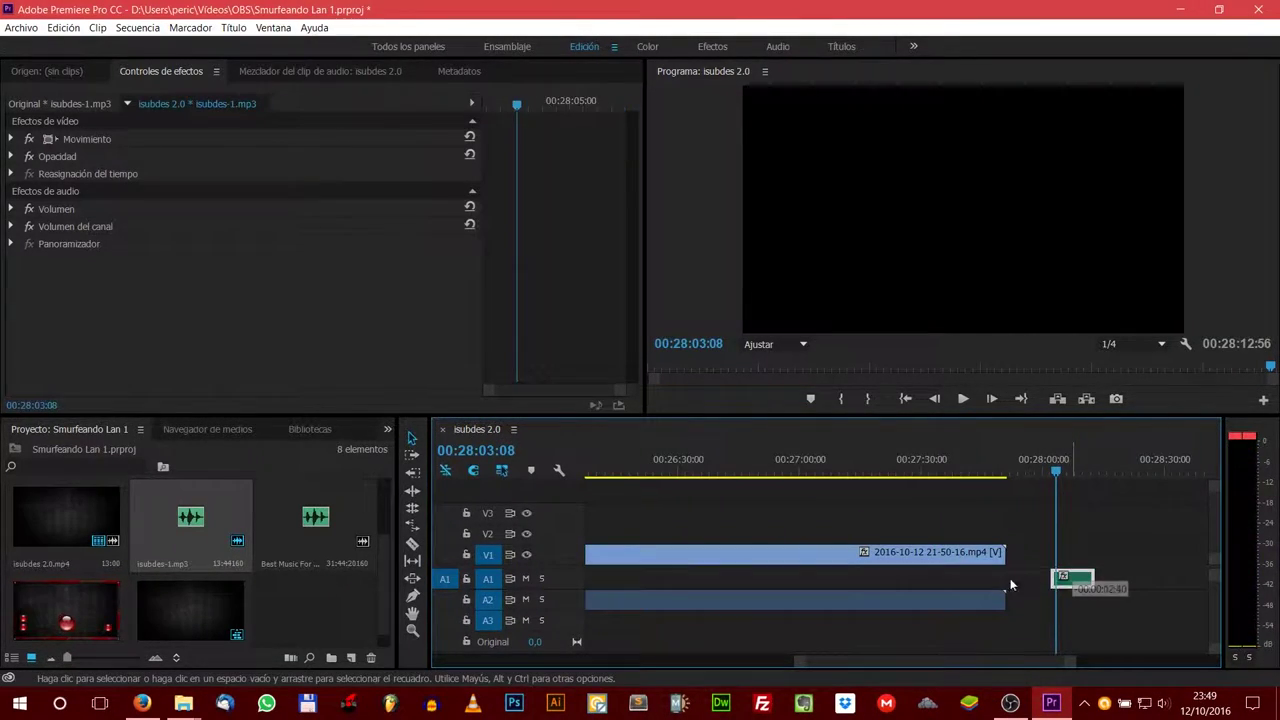
{"action": "left_click_drag", "start_coordinate": [1075, 588], "coordinate": [1031, 588]}
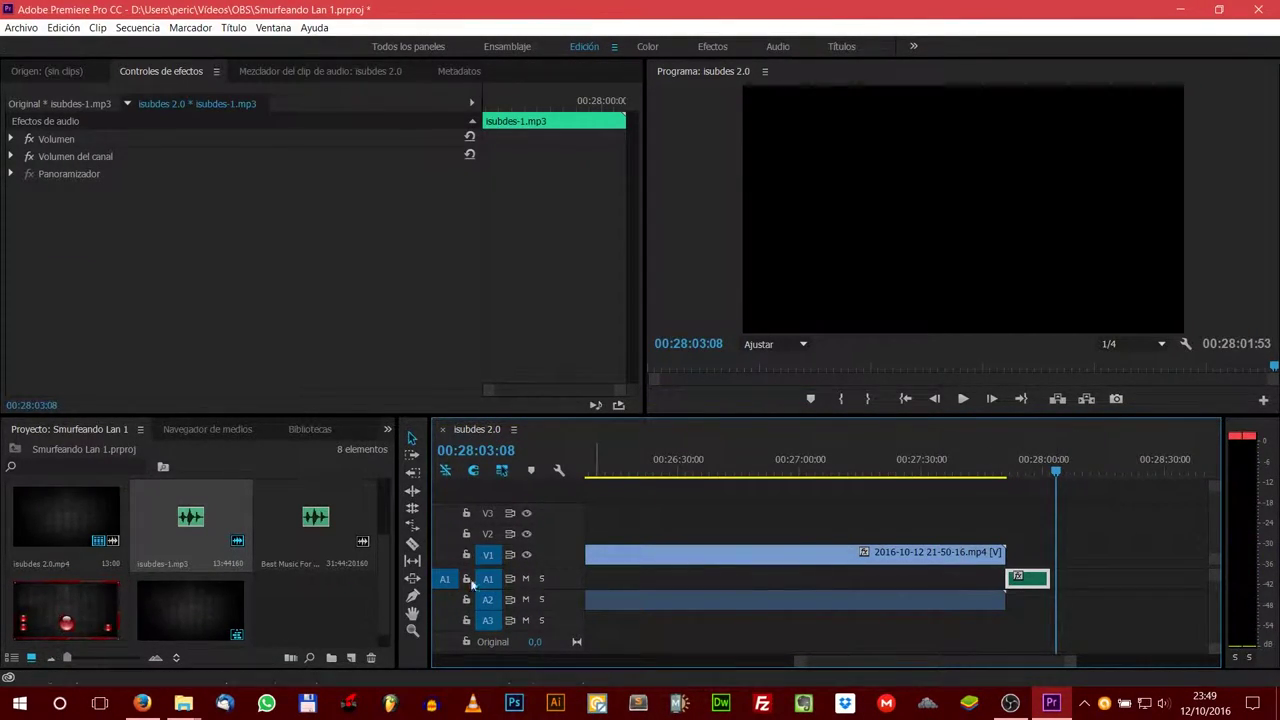
{"action": "scroll", "coordinate": [271, 570], "scroll_direction": "up", "scroll_amount": 2}
{"action": "scroll", "coordinate": [70, 605], "scroll_direction": "down", "scroll_amount": 3}
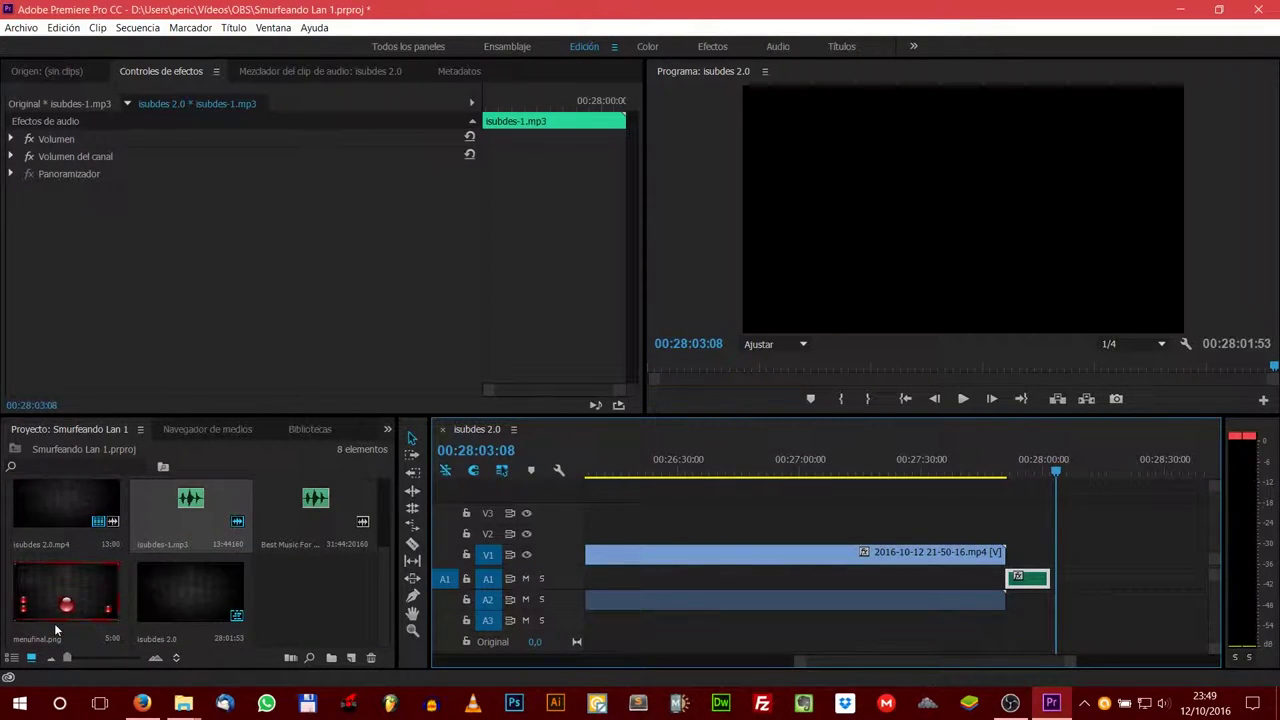
Step: Place menufinal.png on V1 after the gameplay video, lengthen it, and preview from 00:27:53:16
{"action": "left_click_drag", "start_coordinate": [62, 600], "coordinate": [1036, 548]}
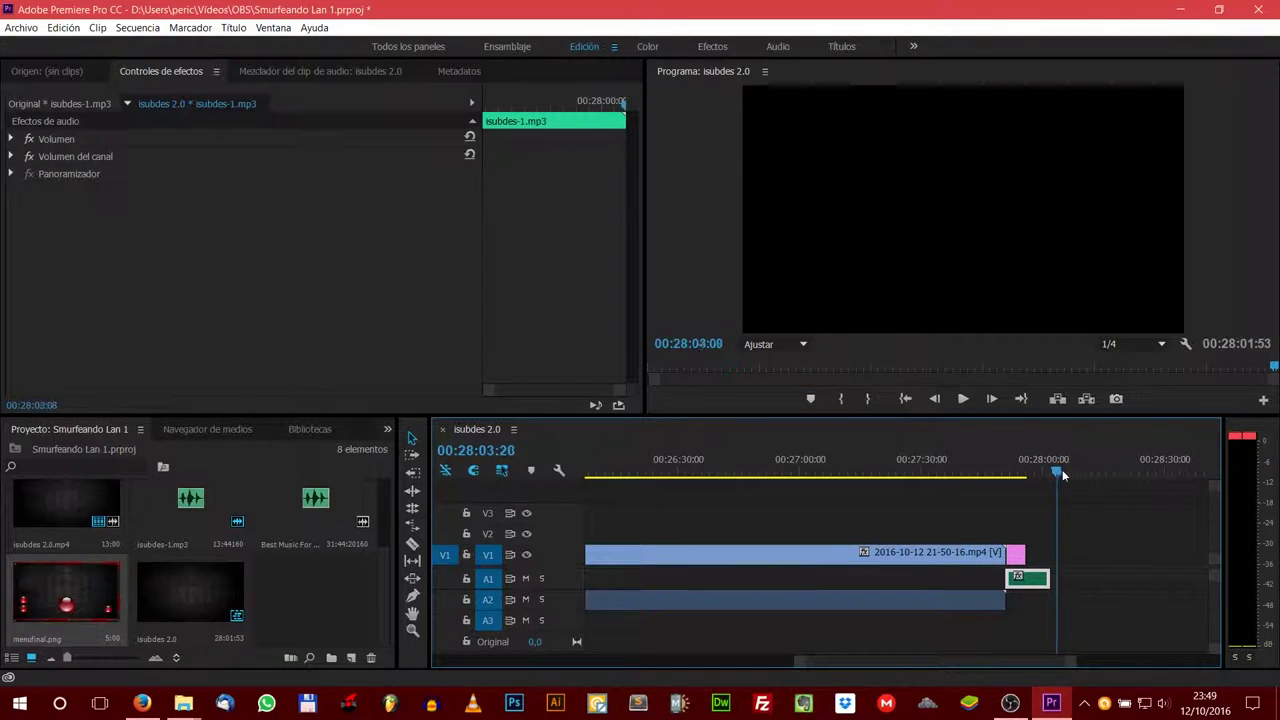
{"action": "left_click_drag", "start_coordinate": [1057, 470], "coordinate": [1080, 478]}
{"action": "left_click_drag", "start_coordinate": [1021, 553], "coordinate": [1054, 553]}
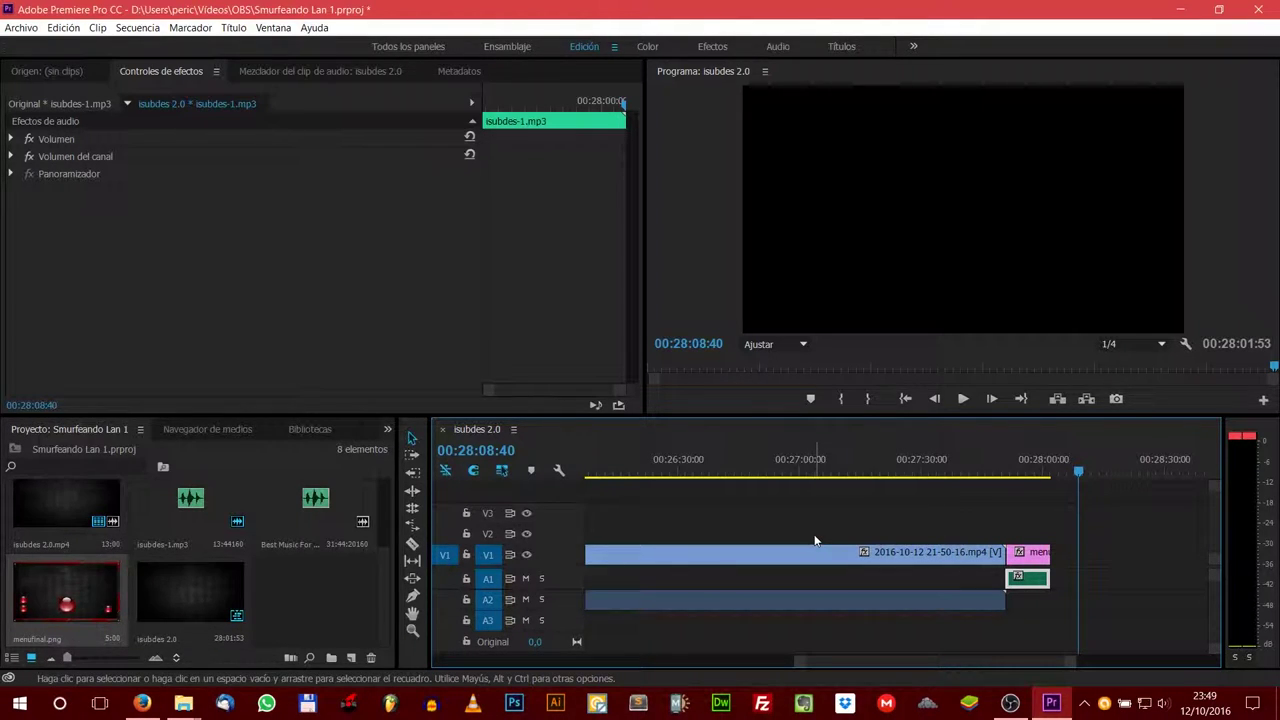
{"action": "left_click", "coordinate": [1018, 467]}
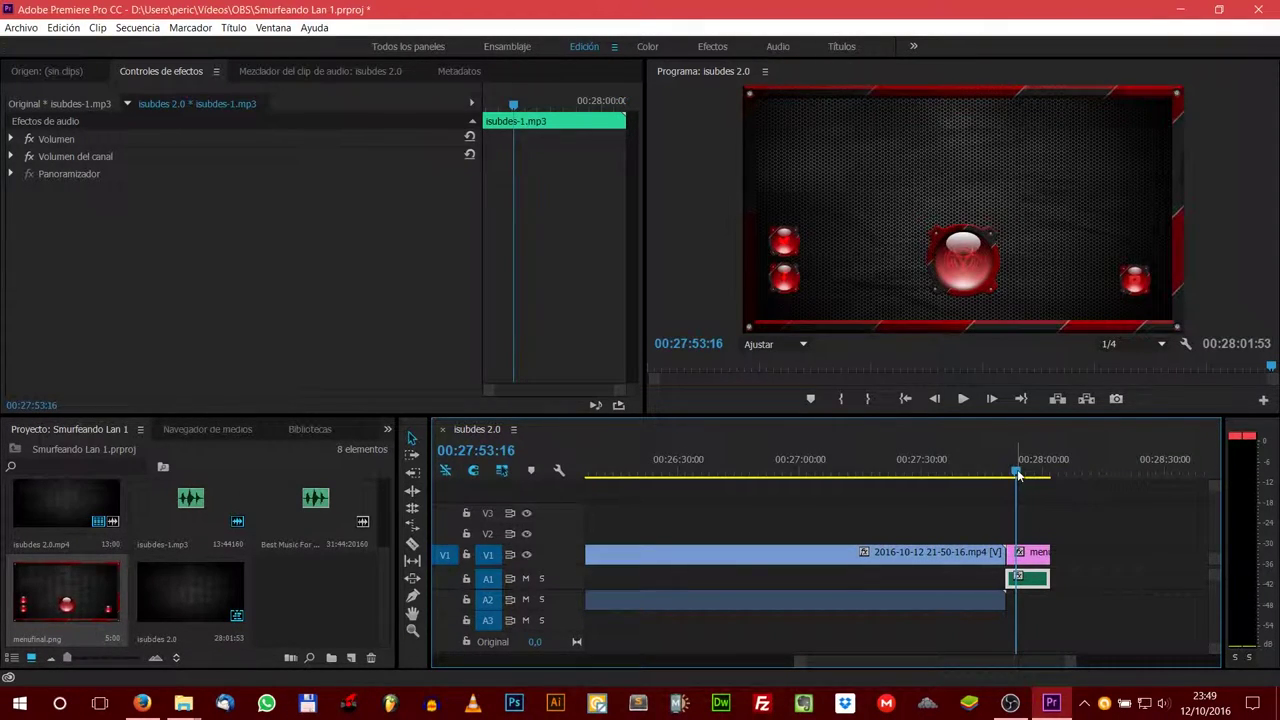
{"action": "left_click_drag", "start_coordinate": [1018, 476], "coordinate": [1015, 470]}
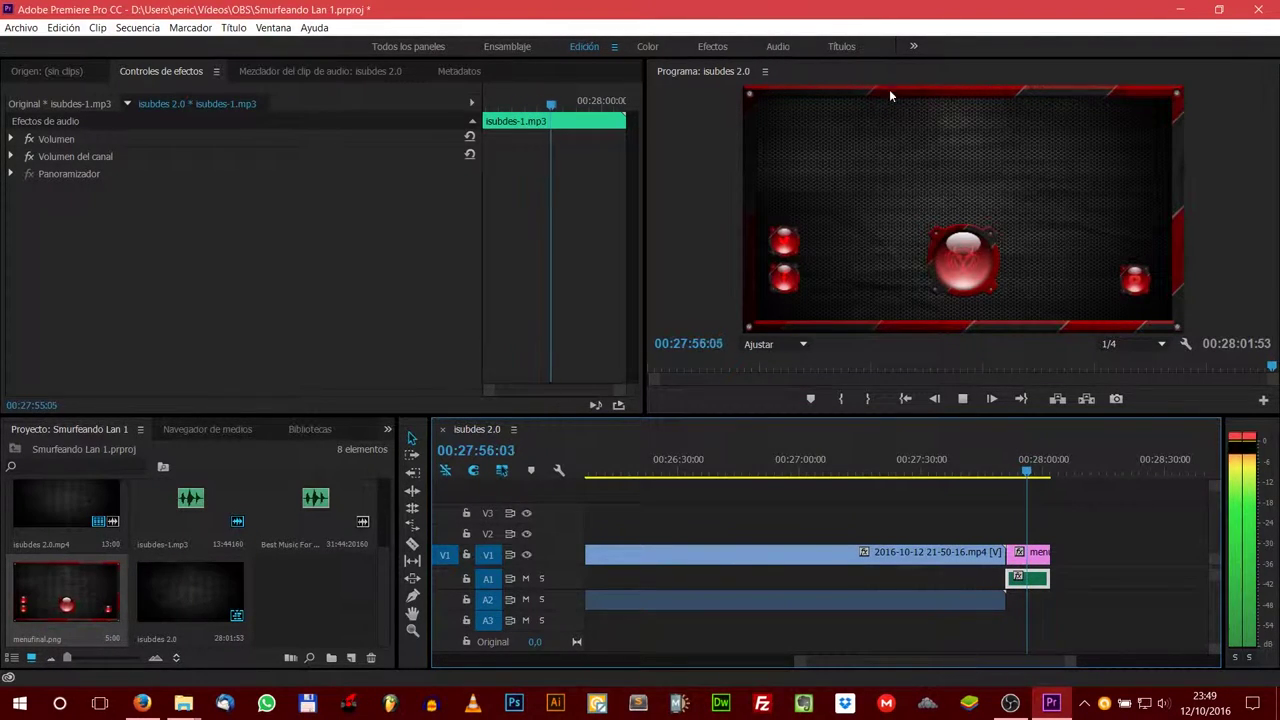
{"action": "key", "text": "space"}
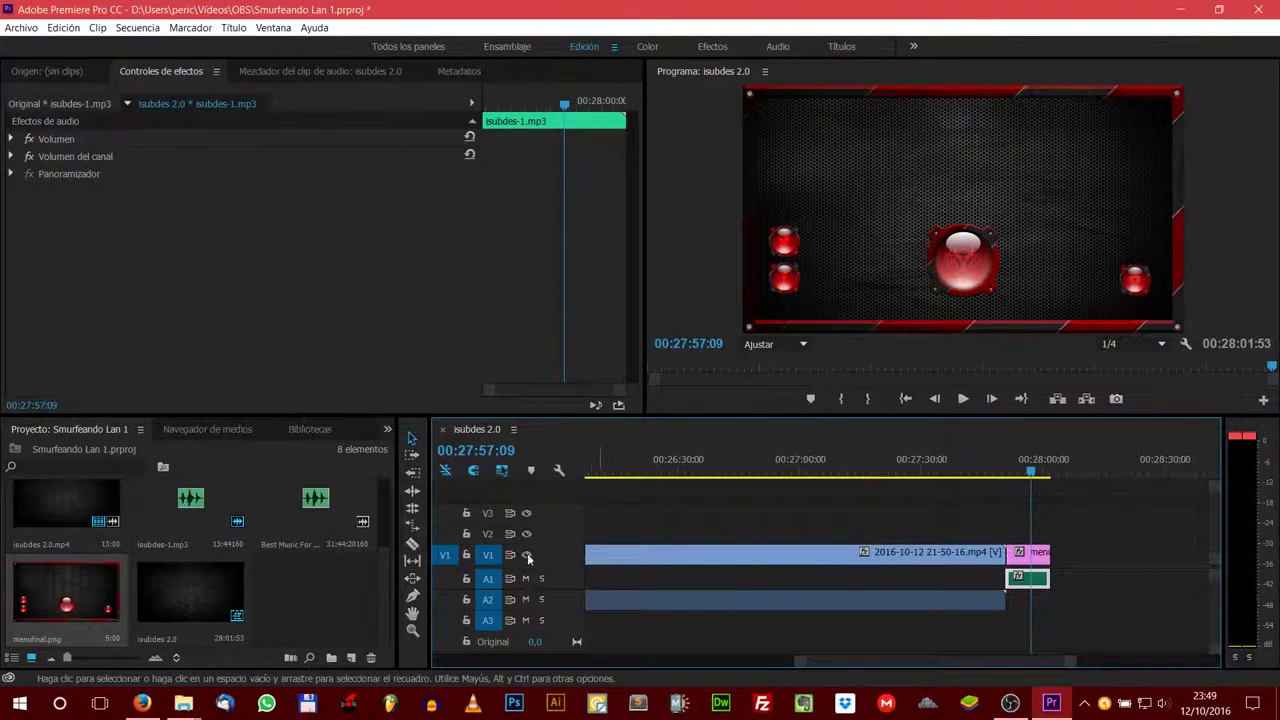
{"action": "scroll", "coordinate": [247, 569], "scroll_direction": "up", "scroll_amount": 2}
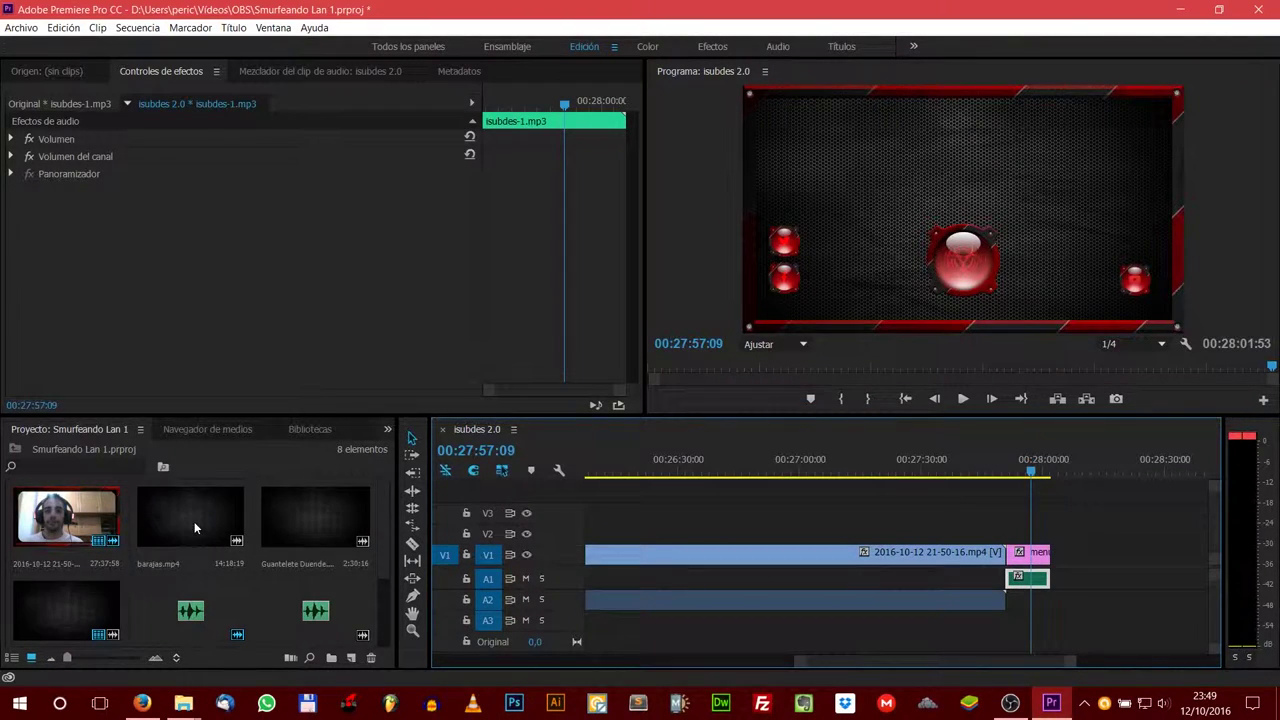
Step: Add barajas.mp4 after the menu and scrub its footage to 00:34:37:07
{"action": "mouse_move", "coordinate": [194, 521]}
{"action": "left_mouse_down"}
{"action": "mouse_move", "coordinate": [1090, 533]}
{"action": "mouse_move", "coordinate": [1063, 533]}
{"action": "left_mouse_up"}
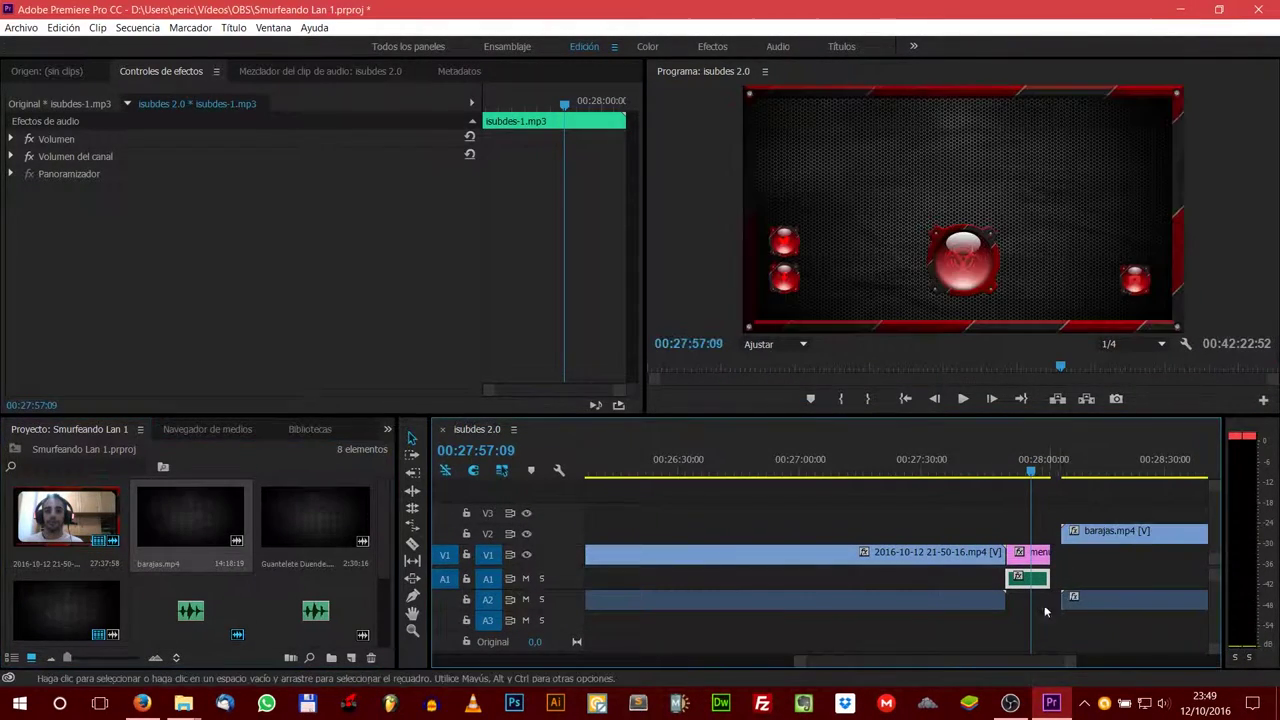
{"action": "left_click_drag", "start_coordinate": [866, 663], "coordinate": [884, 662]}
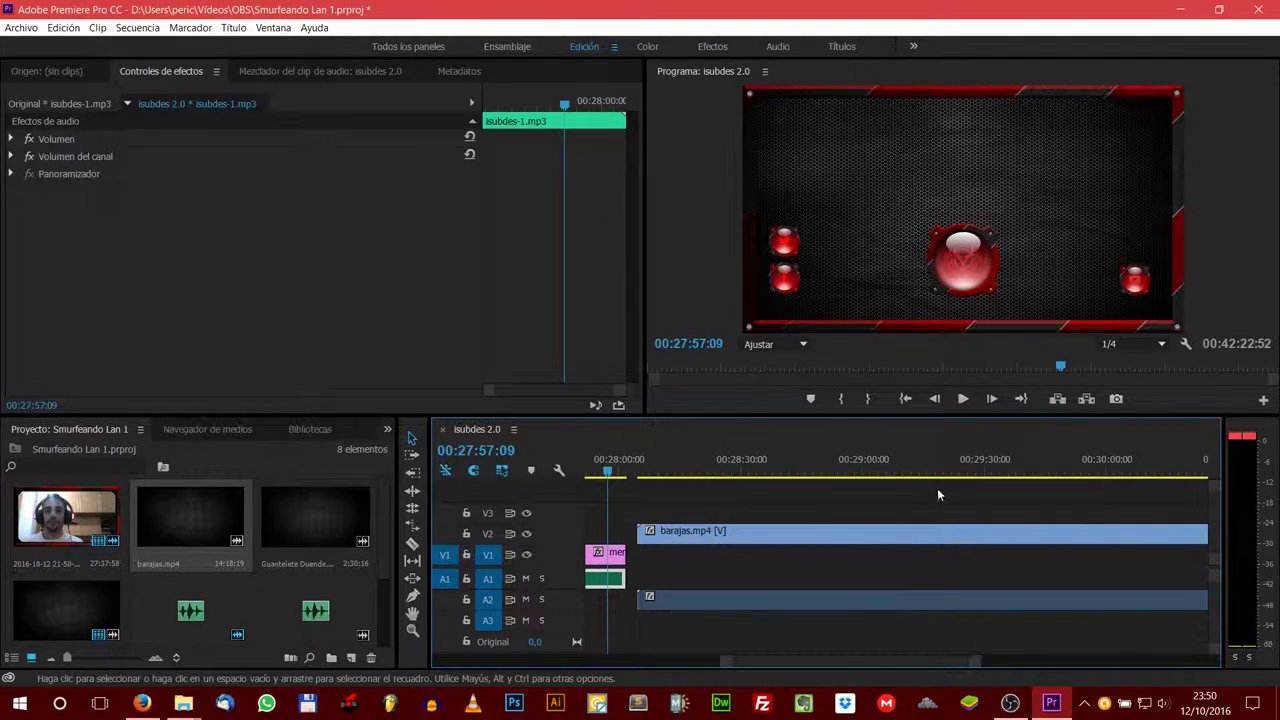
{"action": "left_click", "coordinate": [962, 472]}
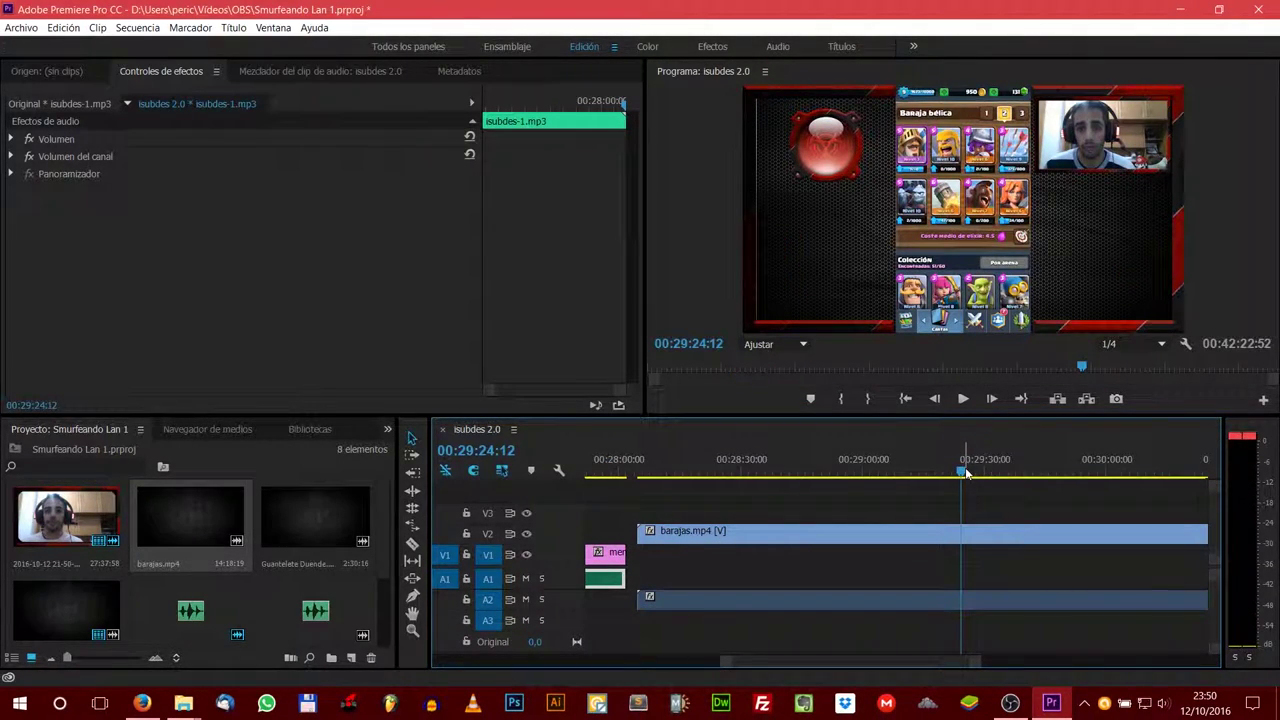
{"action": "left_click_drag", "start_coordinate": [966, 472], "coordinate": [1147, 478]}
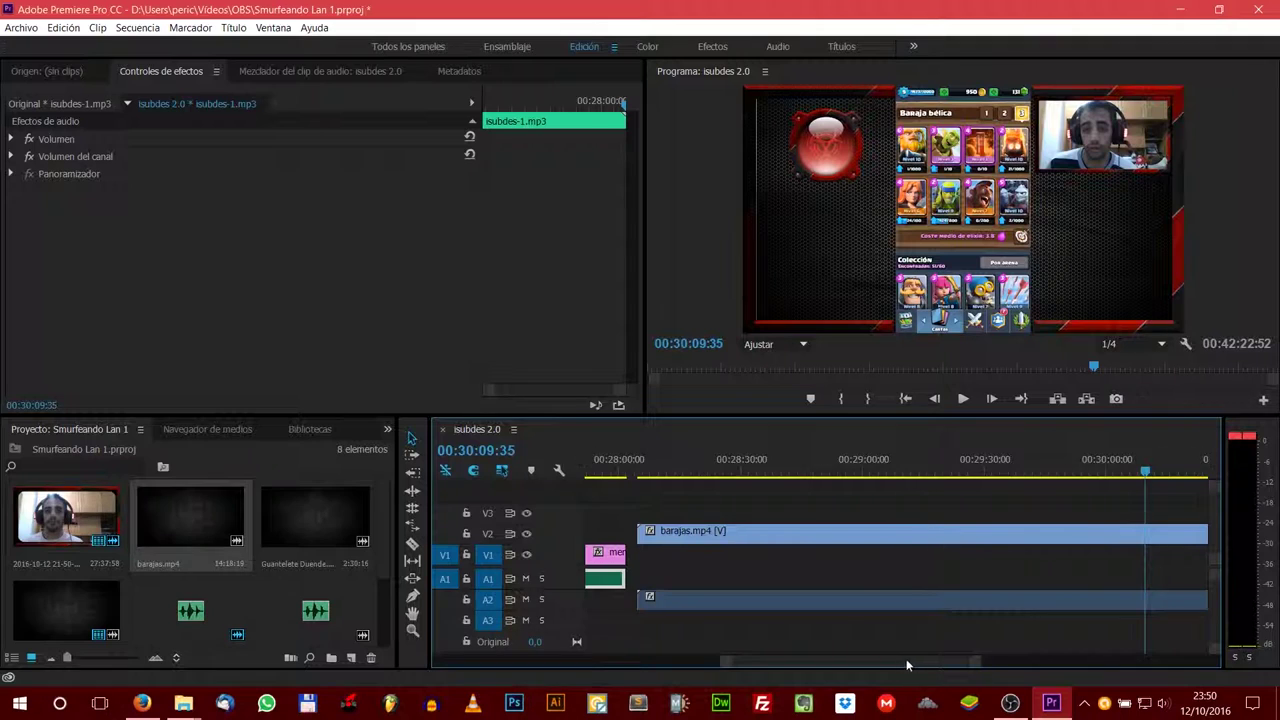
{"action": "left_click_drag", "start_coordinate": [904, 660], "coordinate": [952, 660]}
{"action": "left_click_drag", "start_coordinate": [874, 465], "coordinate": [1110, 474]}
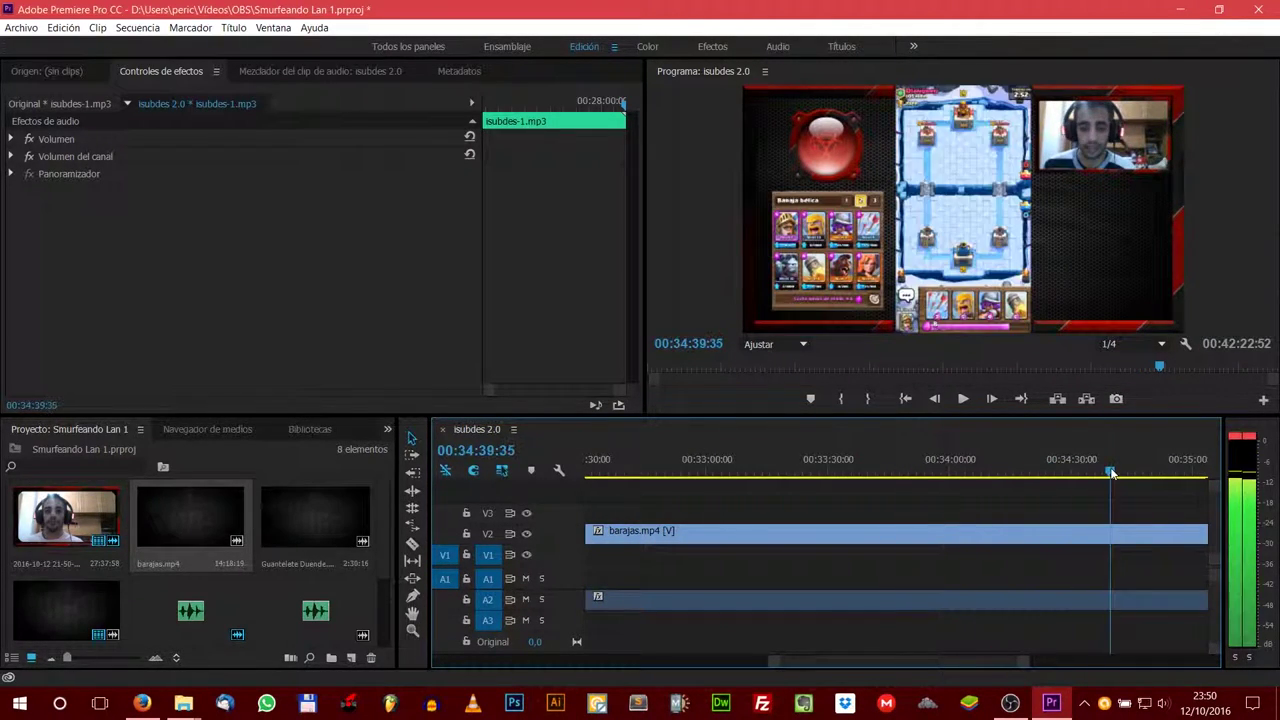
{"action": "left_click_drag", "start_coordinate": [1110, 474], "coordinate": [1099, 474]}
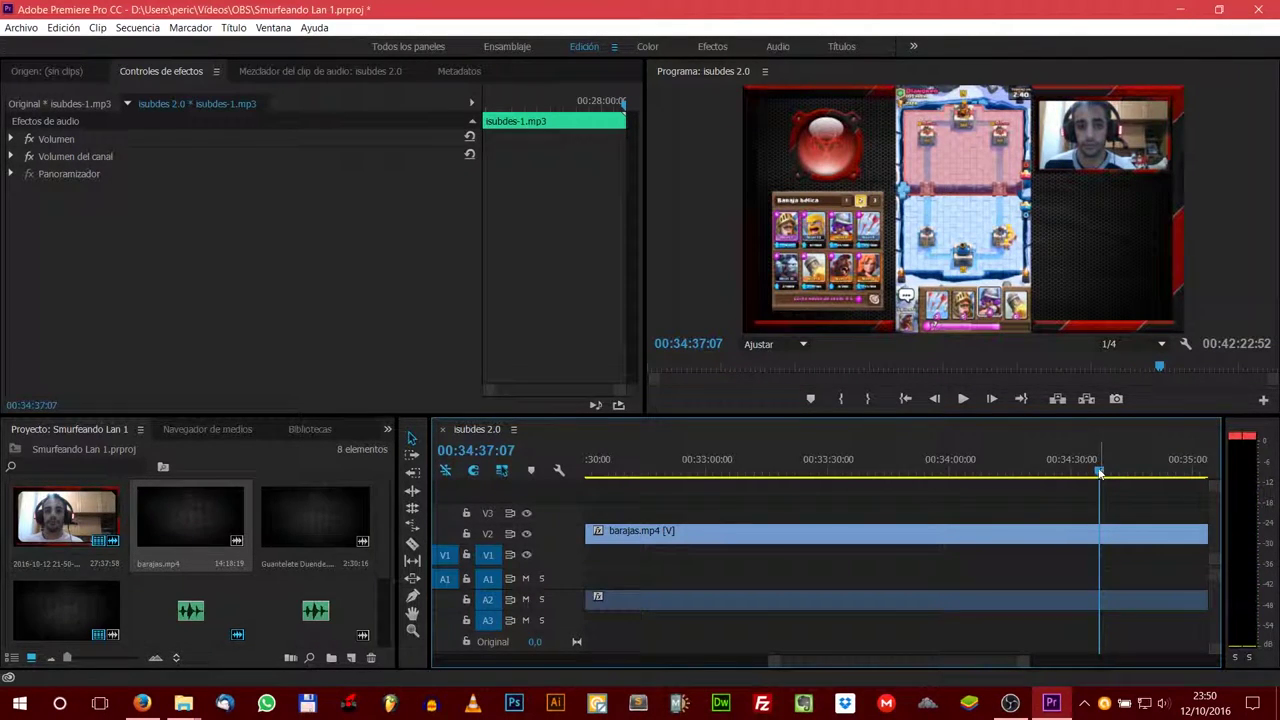
Step: Razor barajas.mp4 at 00:34:37:07 and select the piece before the cut
{"action": "key", "text": "c"}
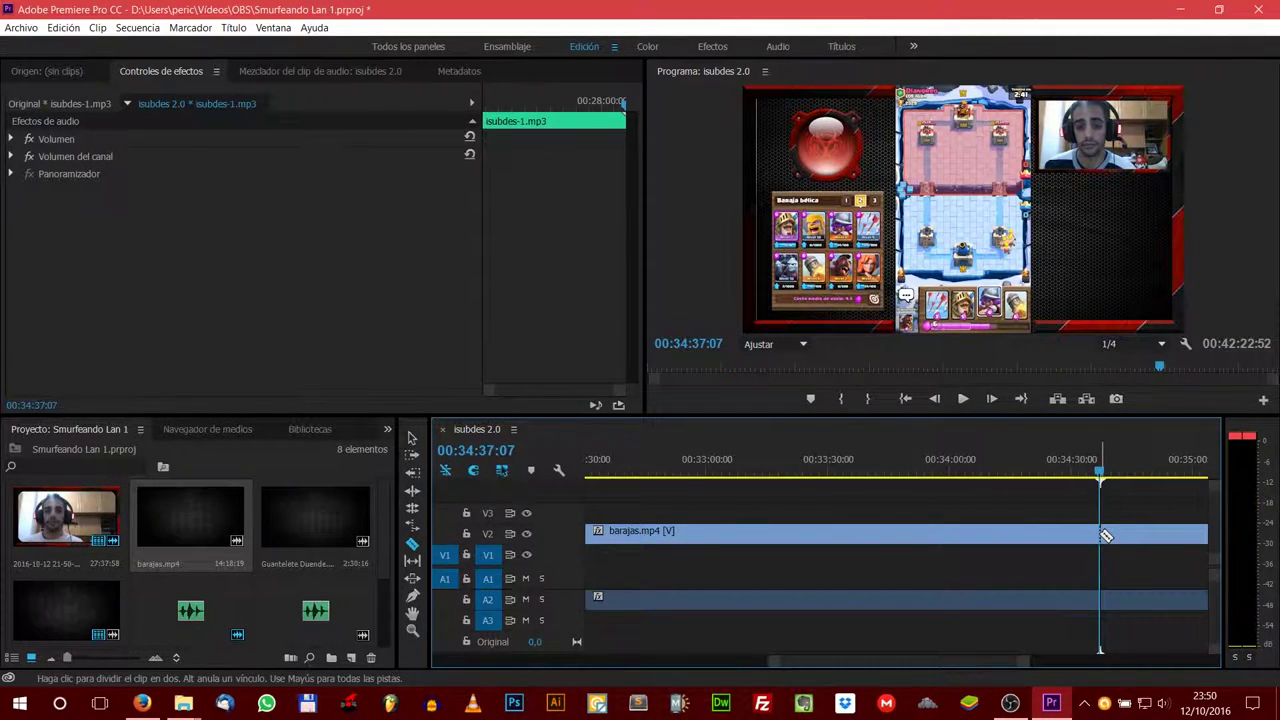
{"action": "left_click", "coordinate": [1101, 535]}
{"action": "key", "text": "v"}
{"action": "left_click", "coordinate": [1005, 535]}
Step: Delete the earlier barajas piece and move the remainder back right after the menu
{"action": "key", "text": "Delete"}
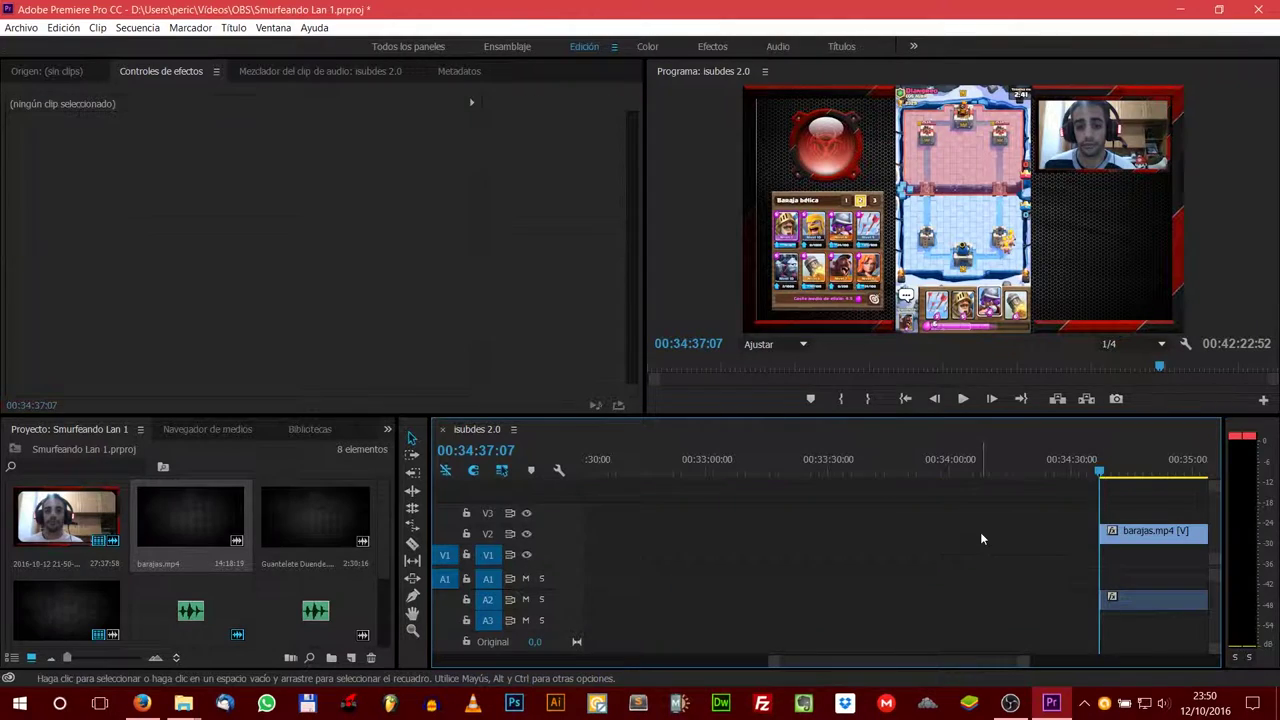
{"action": "key", "text": "minus"}
{"action": "key", "text": "minus"}
{"action": "key", "text": "minus"}
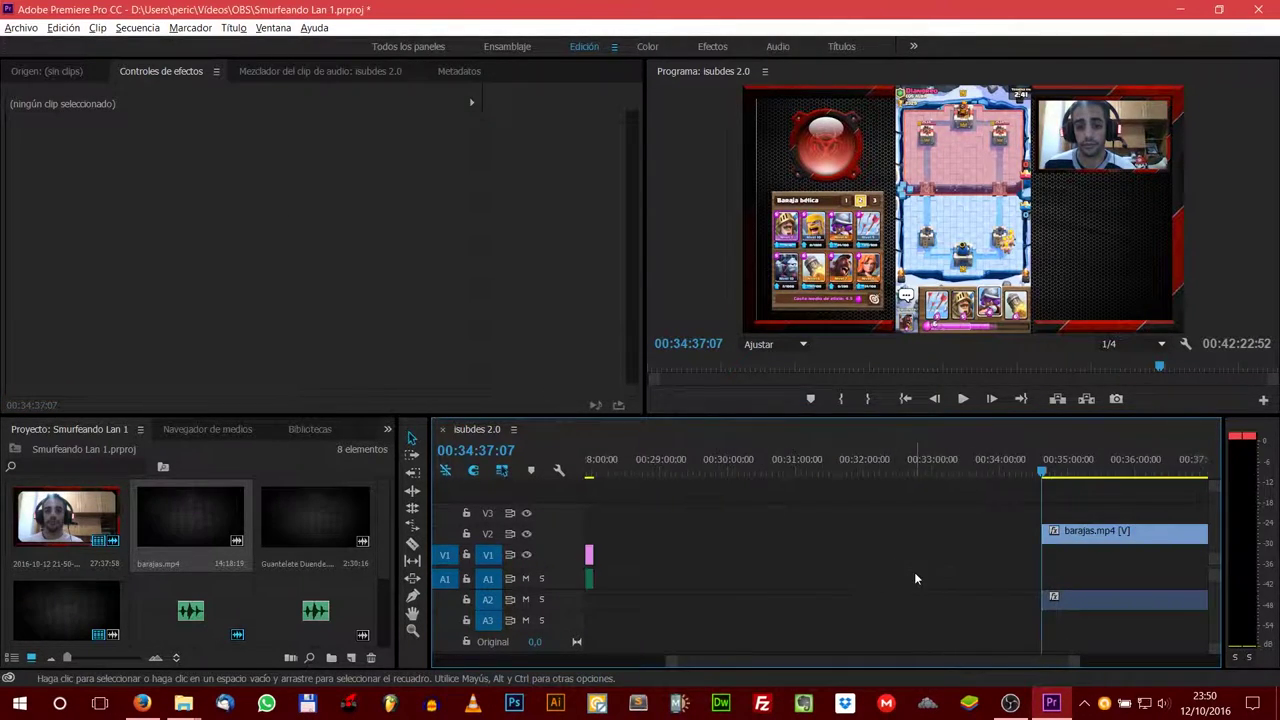
{"action": "left_click_drag", "start_coordinate": [1085, 536], "coordinate": [880, 531]}
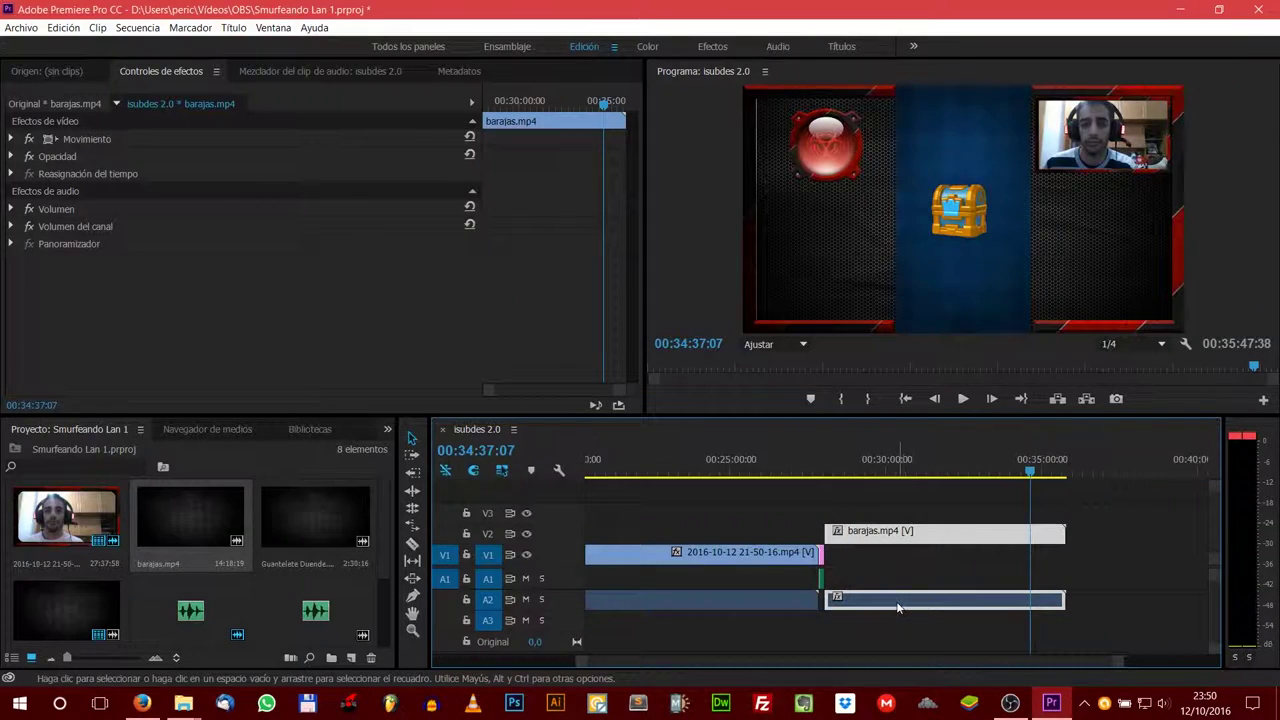
Step: Unlink and delete the barajas audio, nudging its video slightly left on V2
{"action": "right_click", "coordinate": [900, 603]}
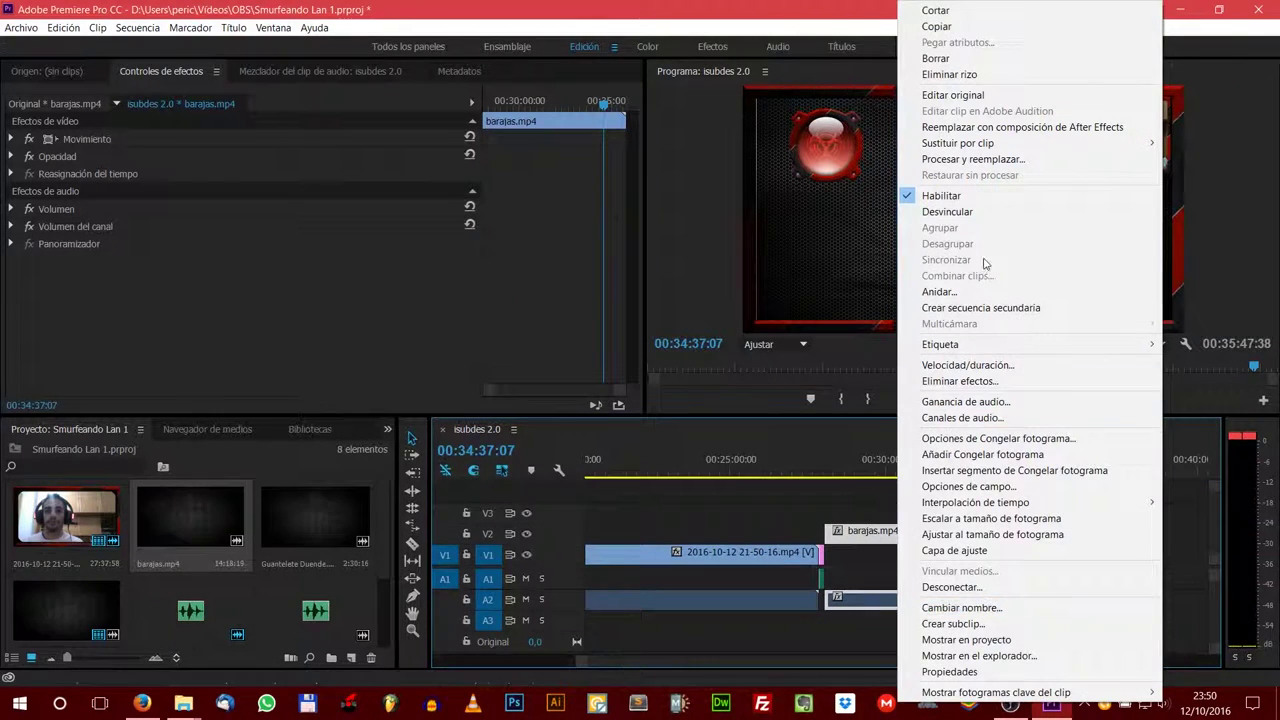
{"action": "left_click", "coordinate": [947, 212]}
{"action": "left_click", "coordinate": [870, 601]}
{"action": "key", "text": "Delete"}
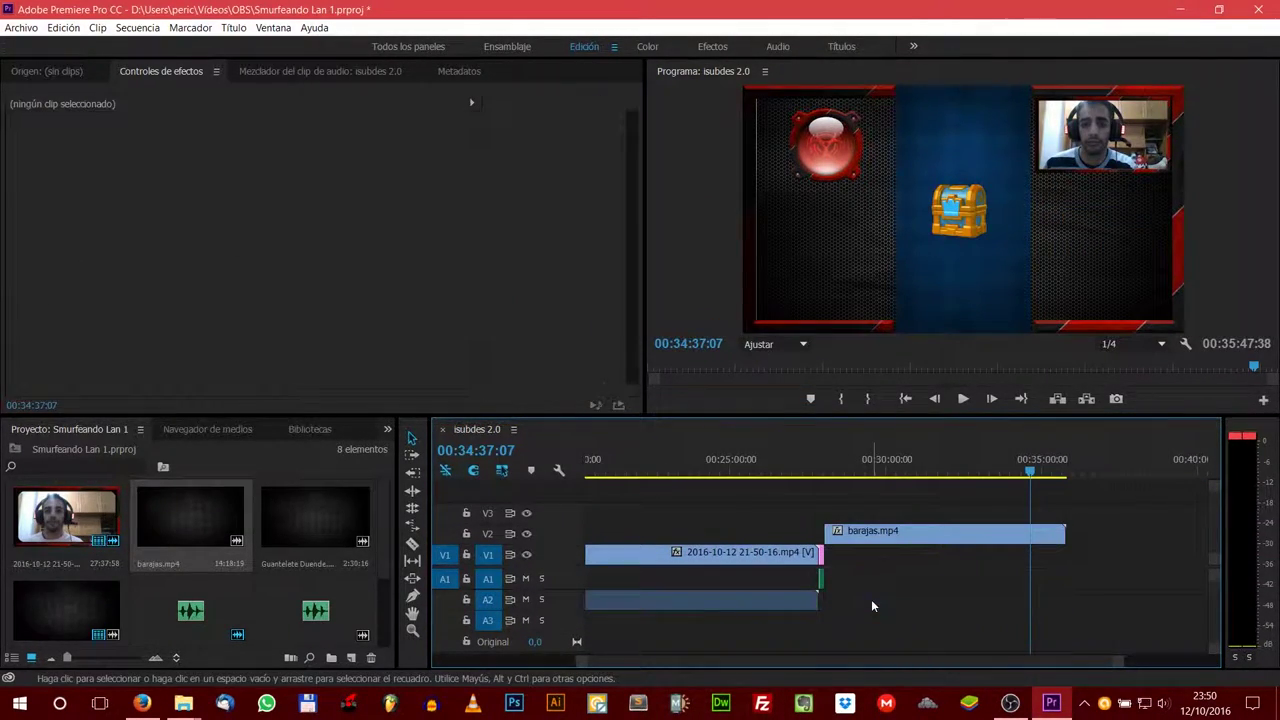
{"action": "left_click_drag", "start_coordinate": [864, 537], "coordinate": [859, 537]}
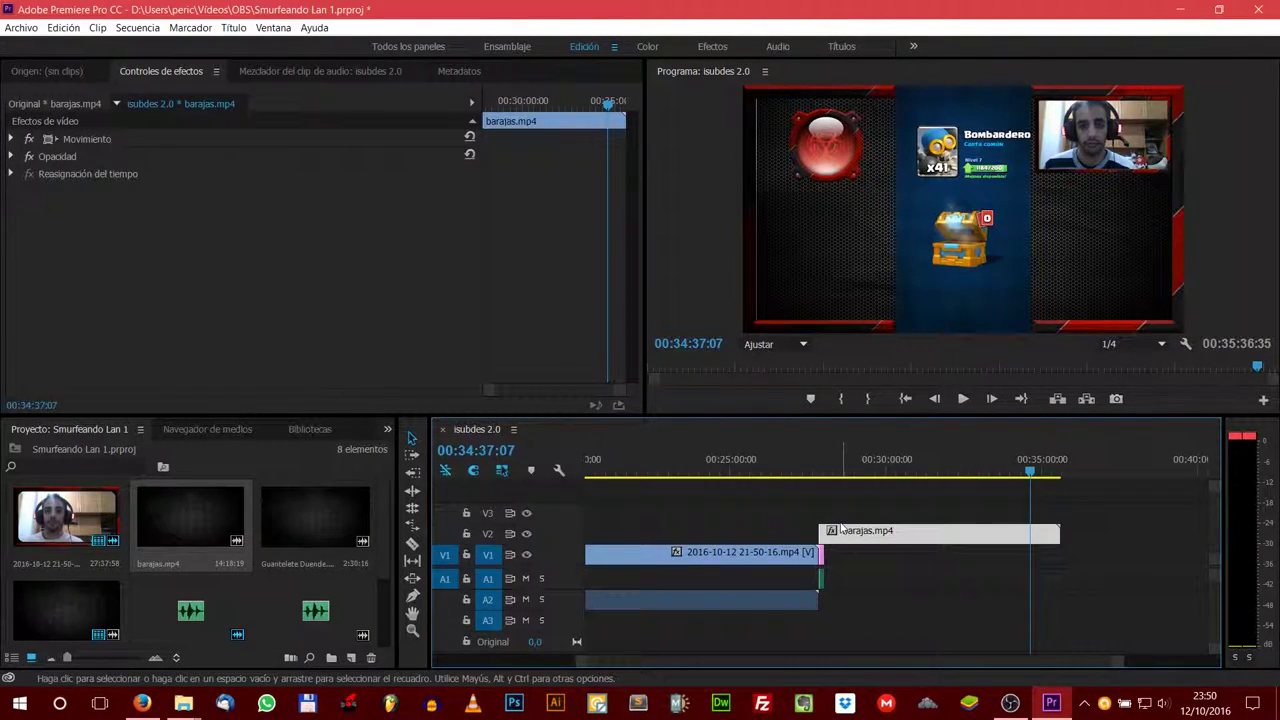
{"action": "left_click", "coordinate": [835, 532]}
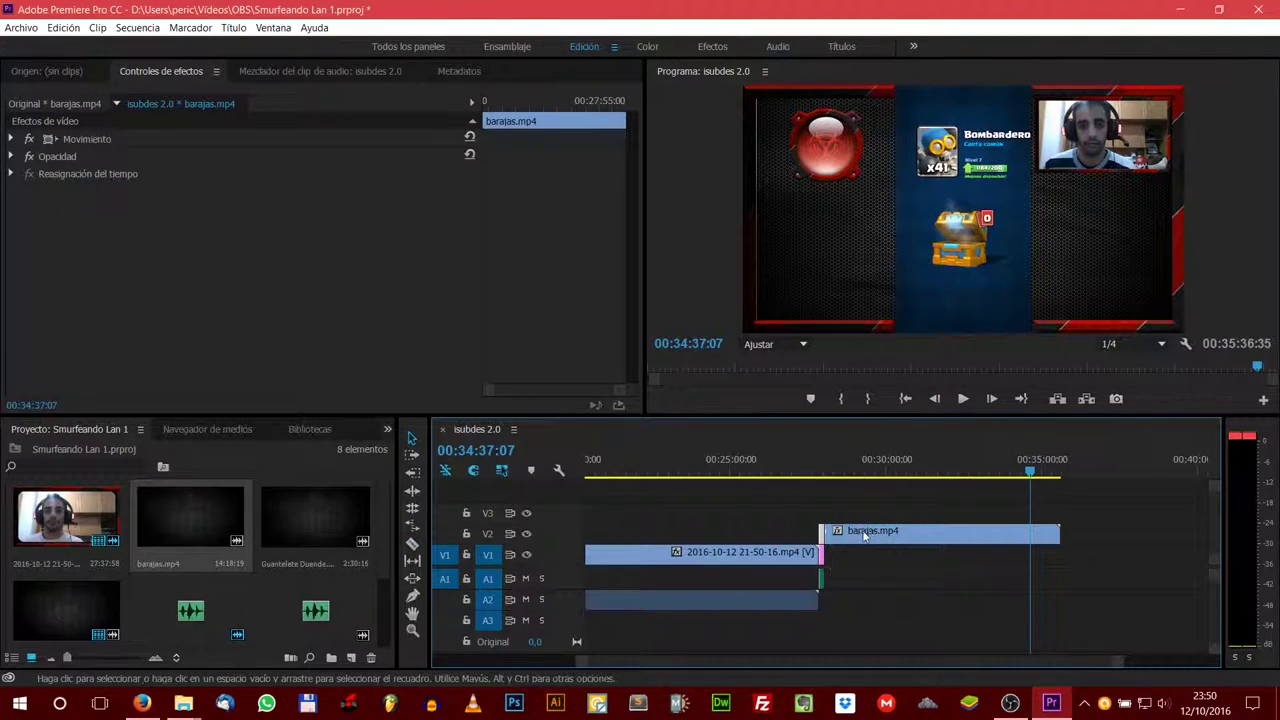
{"action": "left_click", "coordinate": [873, 536]}
{"action": "key", "text": "Delete"}
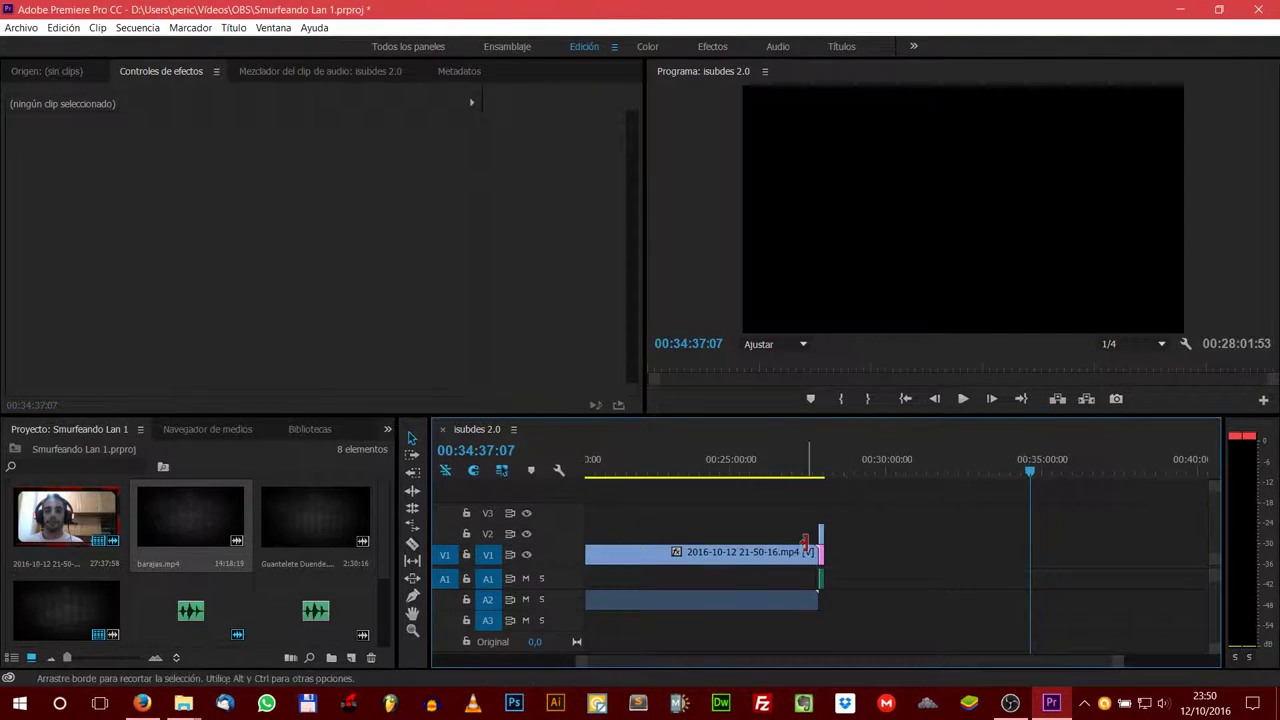
Step: Move the playhead to 00:27:56:44 at the start of the end-menu section
{"action": "scroll", "coordinate": [742, 546], "scroll_direction": "up", "scroll_amount": 4}
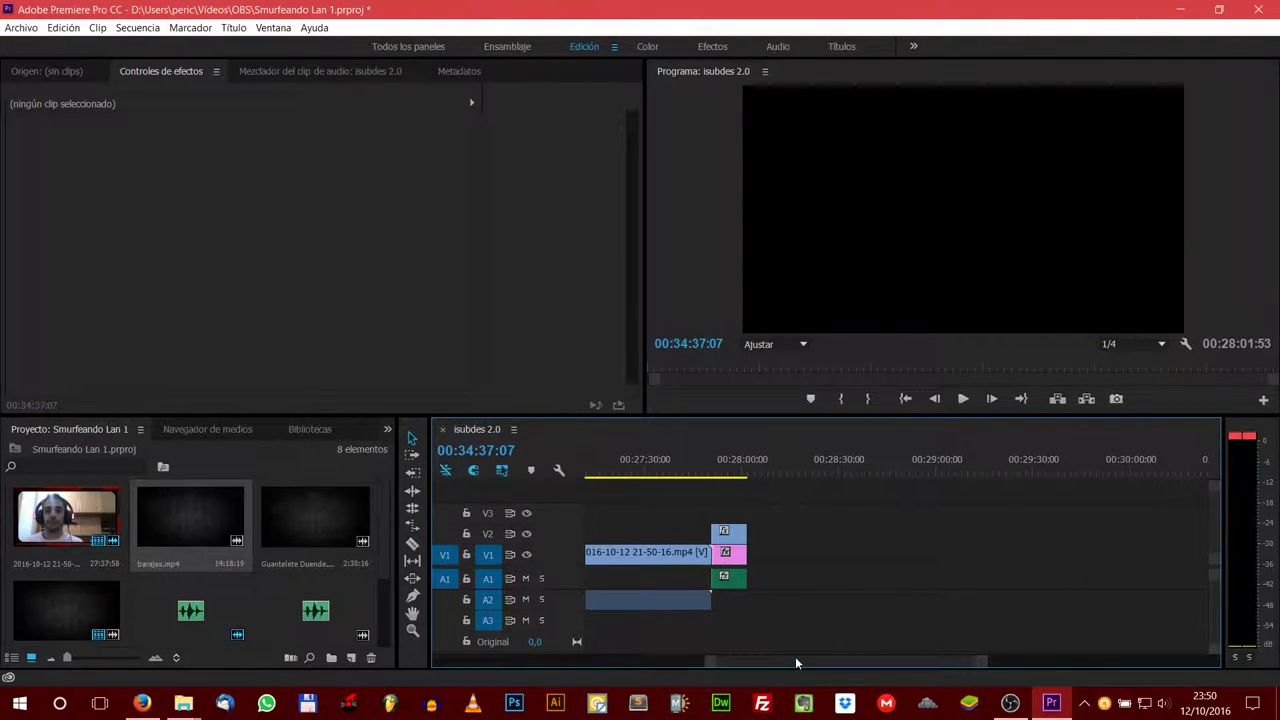
{"action": "scroll", "coordinate": [795, 658], "scroll_direction": "up", "scroll_amount": 2}
{"action": "scroll", "coordinate": [792, 656], "scroll_direction": "down", "scroll_amount": 3}
{"action": "left_click", "coordinate": [745, 468]}
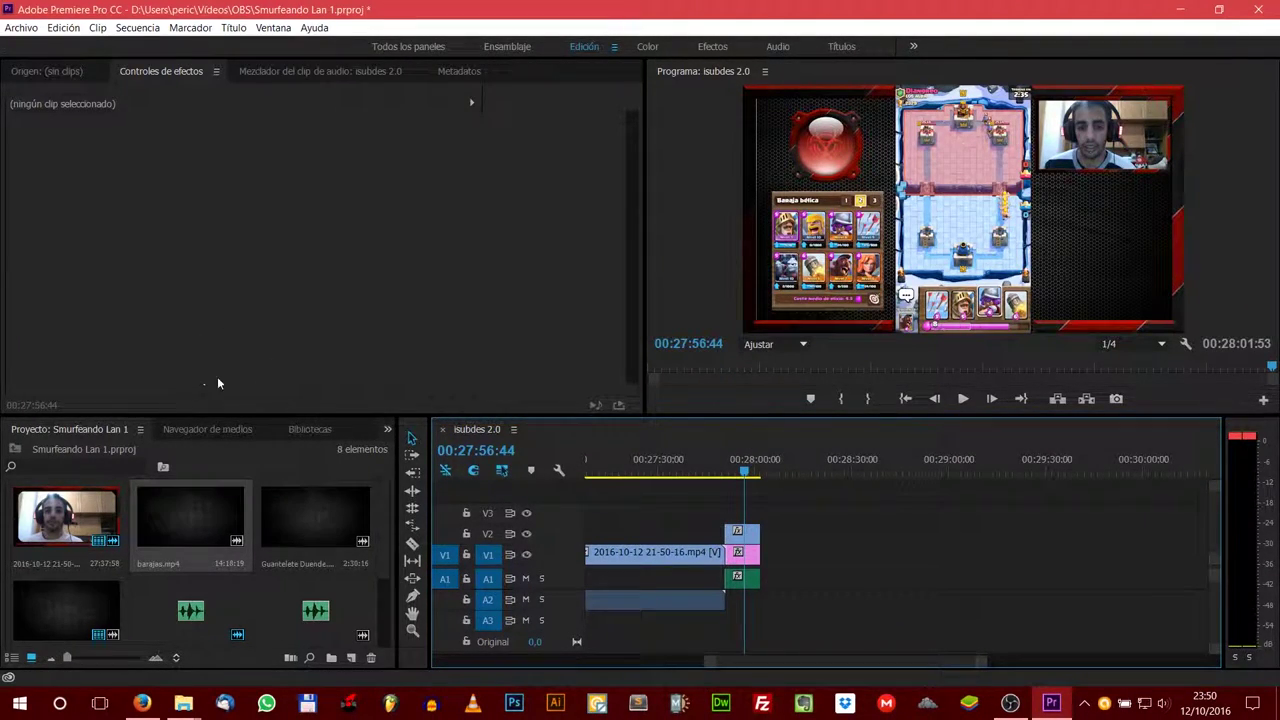
Step: Set barajas.mp4's Motion Position to 540, 300 and Scale to 40 in Effect Controls
{"action": "left_click", "coordinate": [745, 533]}
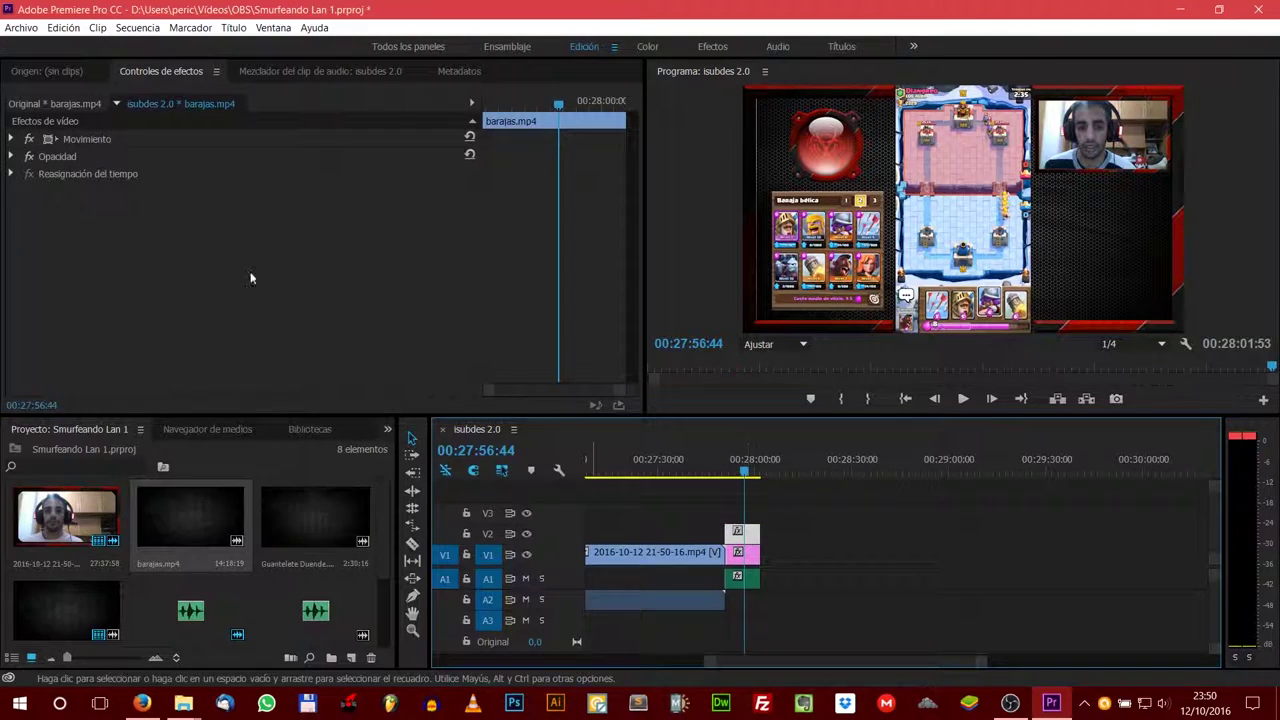
{"action": "left_click", "coordinate": [12, 140]}
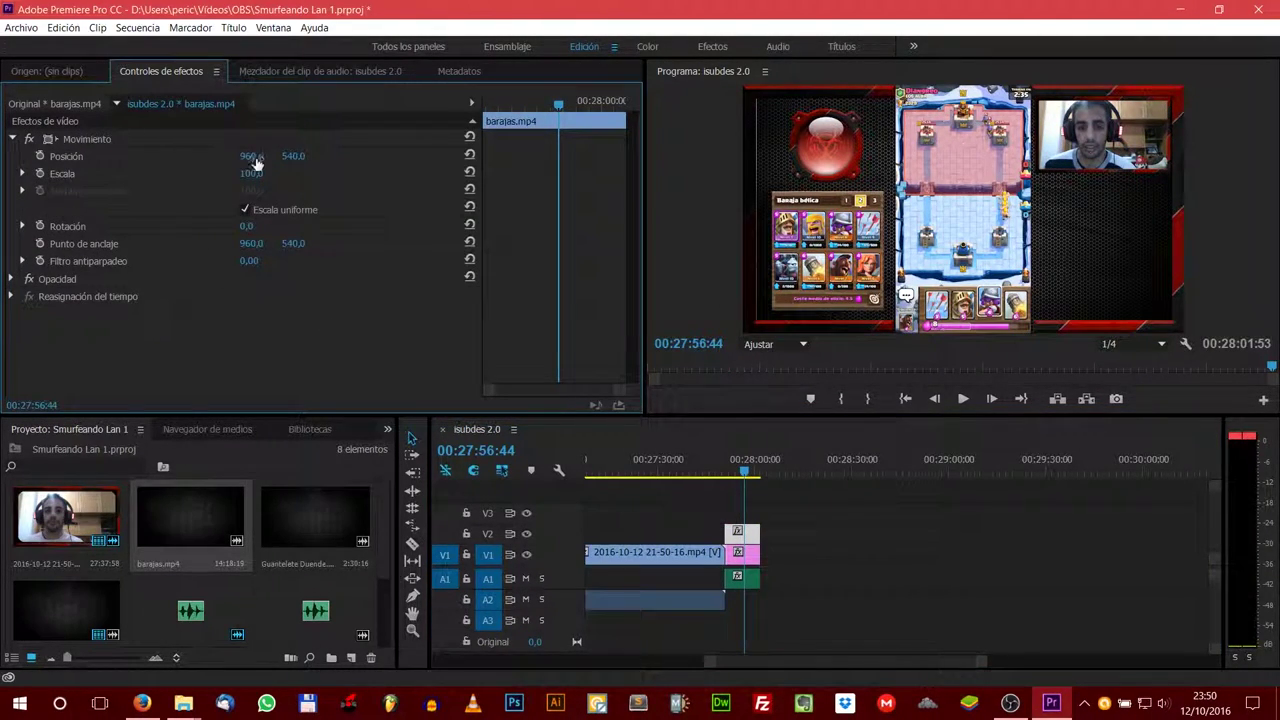
{"action": "type", "text": "540"}
{"action": "key", "text": "Tab"}
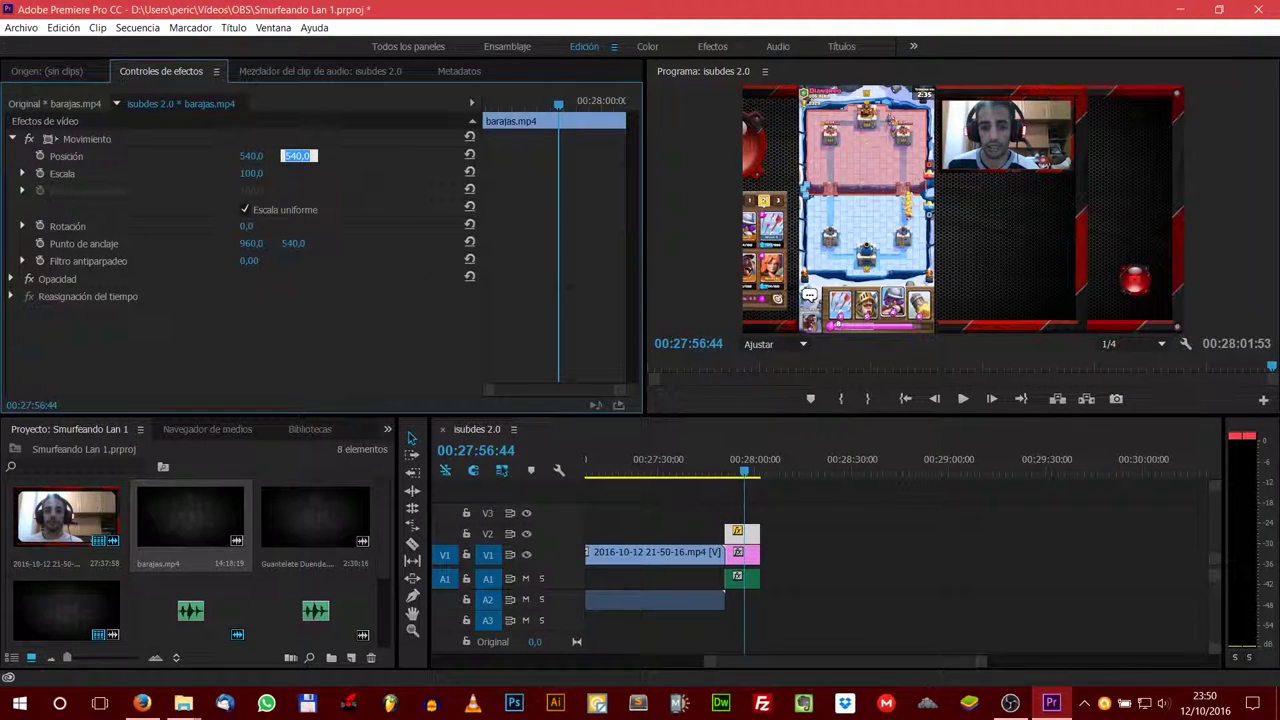
{"action": "type", "text": "300"}
{"action": "key", "text": "Tab"}
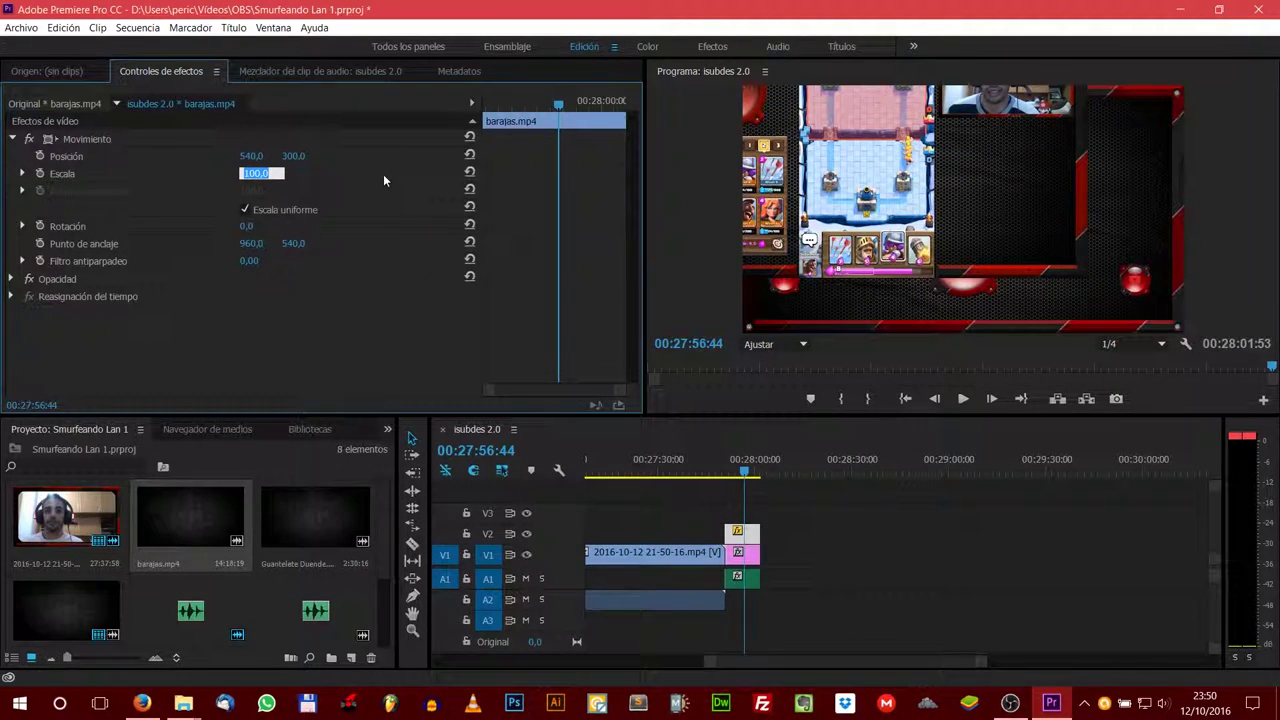
{"action": "type", "text": "40"}
{"action": "key", "text": "Return"}
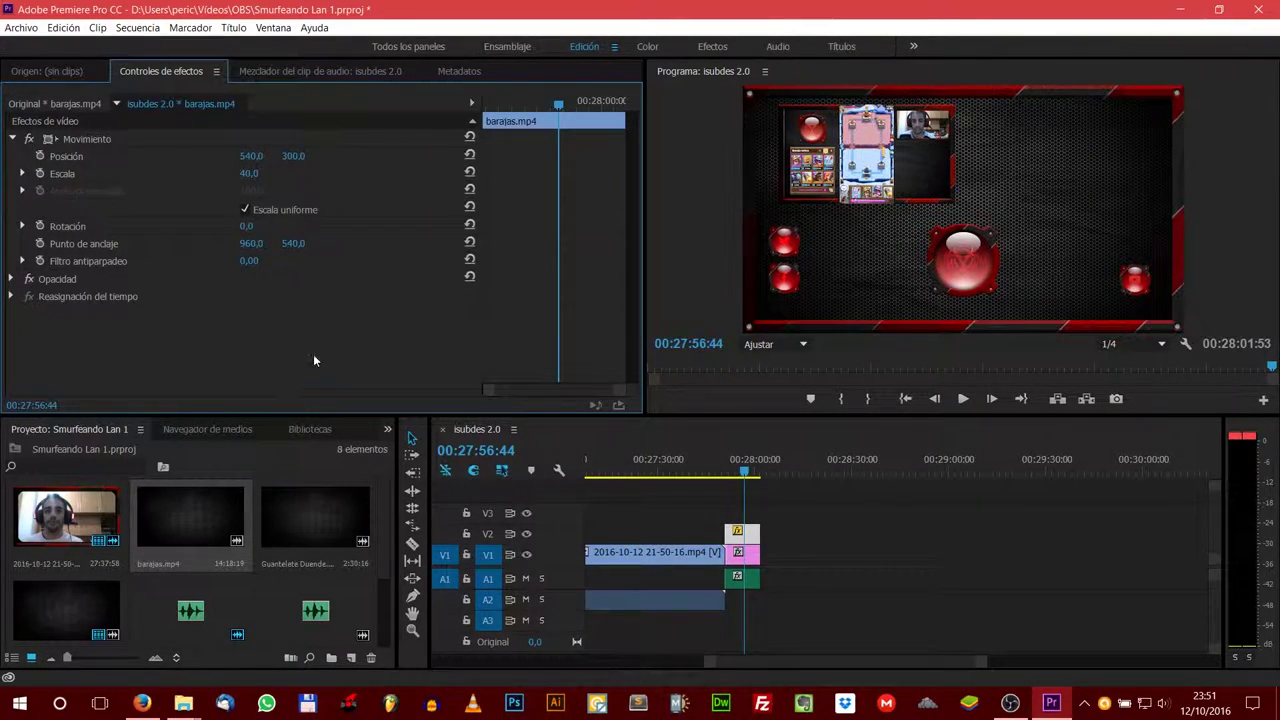
Step: Add Guantelete Duende to the timeline, split it, and move the later piece to a new top track
{"action": "mouse_move", "coordinate": [338, 514]}
{"action": "left_mouse_down"}
{"action": "mouse_move", "coordinate": [829, 517]}
{"action": "mouse_move", "coordinate": [806, 512]}
{"action": "left_mouse_up"}
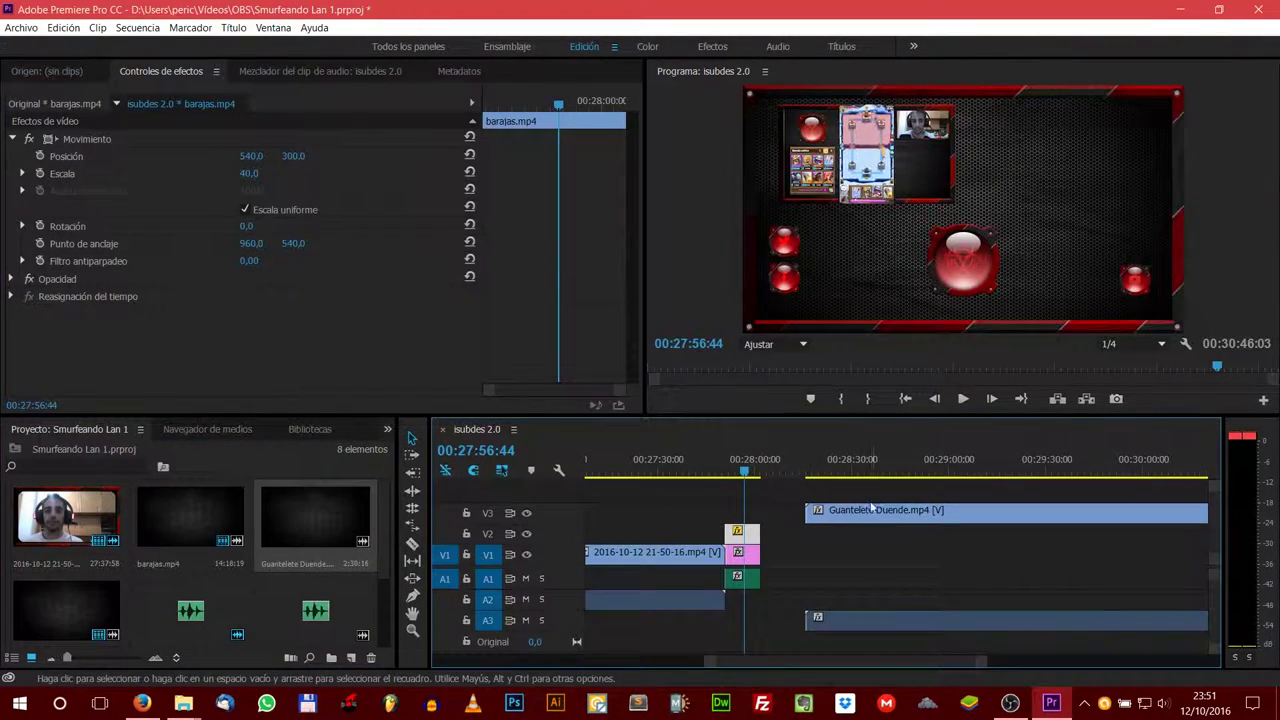
{"action": "left_click", "coordinate": [1003, 460]}
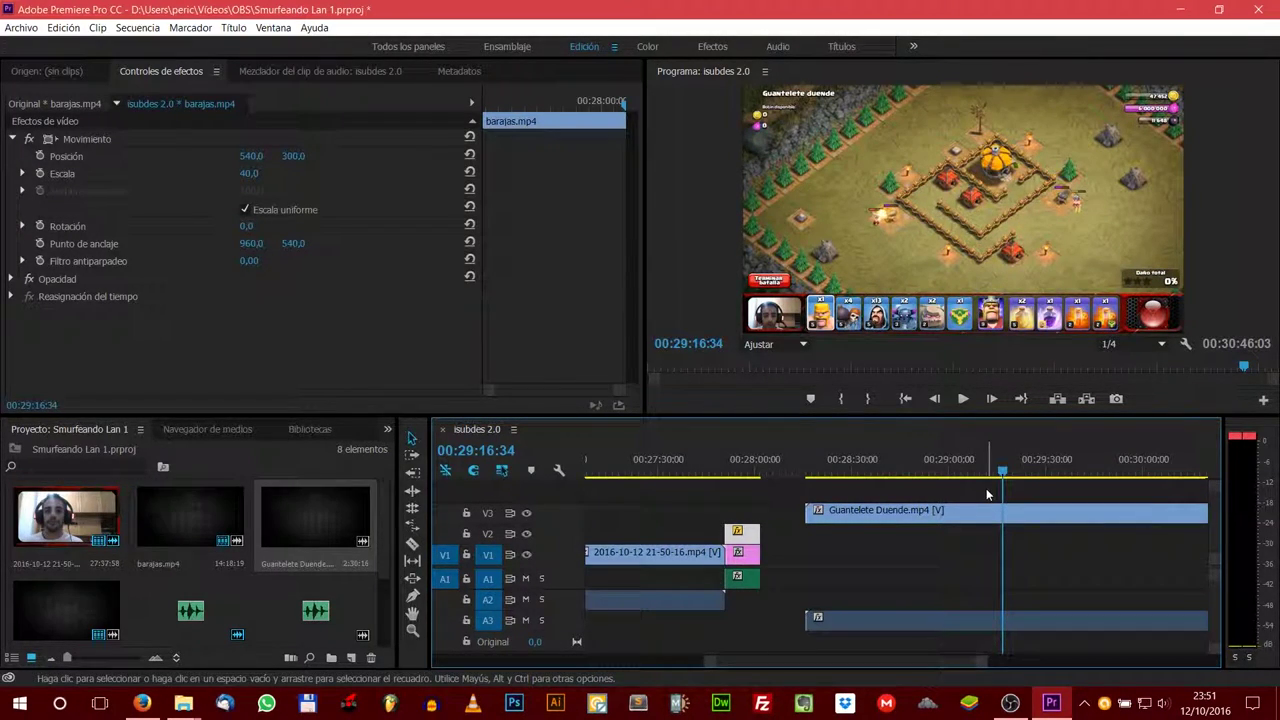
{"action": "key", "text": "c"}
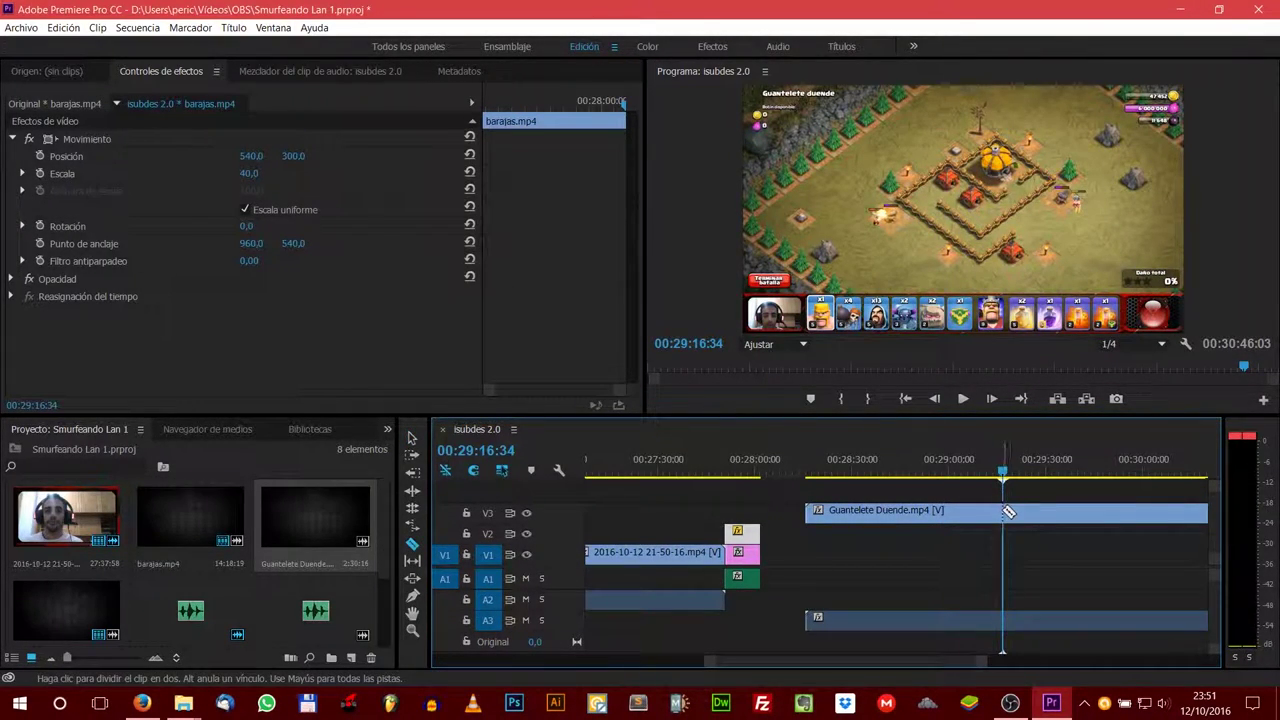
{"action": "left_click", "coordinate": [1005, 512]}
{"action": "key", "text": "v"}
{"action": "left_click", "coordinate": [920, 516]}
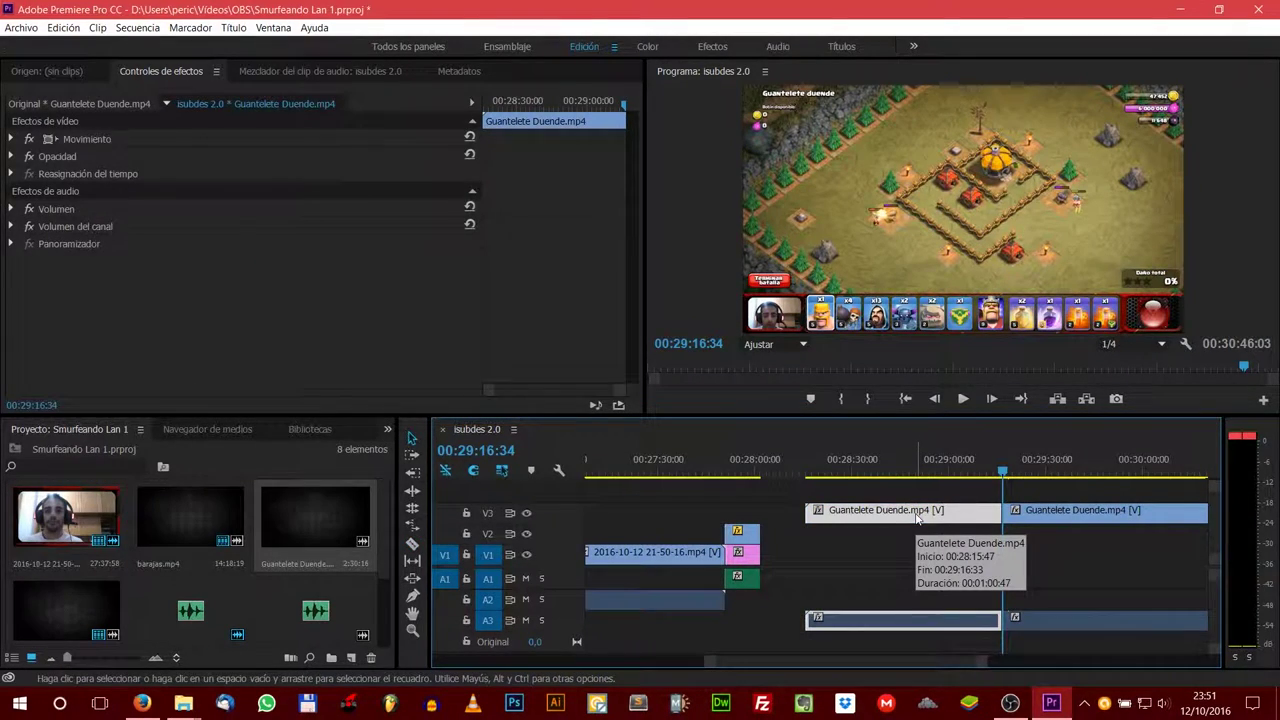
{"action": "mouse_move", "coordinate": [1038, 512]}
{"action": "left_mouse_down"}
{"action": "mouse_move", "coordinate": [836, 508]}
{"action": "mouse_move", "coordinate": [848, 490]}
{"action": "left_mouse_up"}
Step: Delete the Guantelete piece's audio and move its video onto V3 at the end-menu start
{"action": "right_click", "coordinate": [854, 625]}
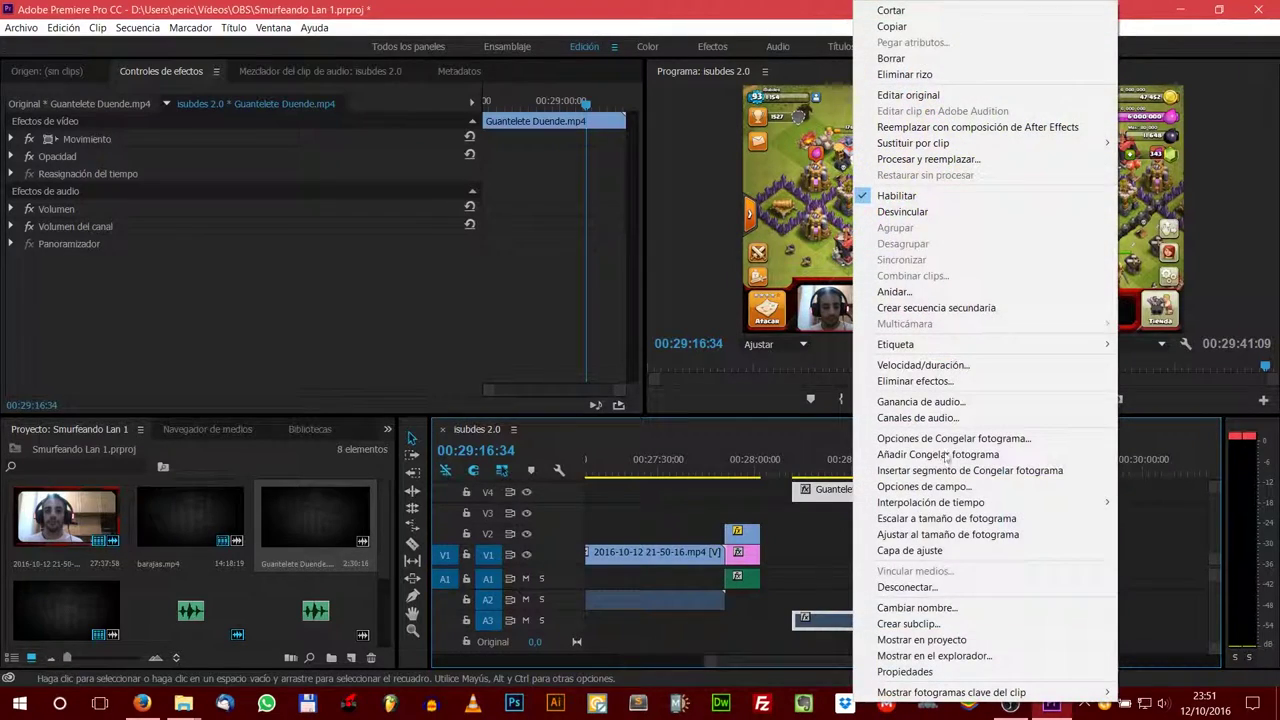
{"action": "left_click", "coordinate": [902, 211]}
{"action": "left_click", "coordinate": [852, 619]}
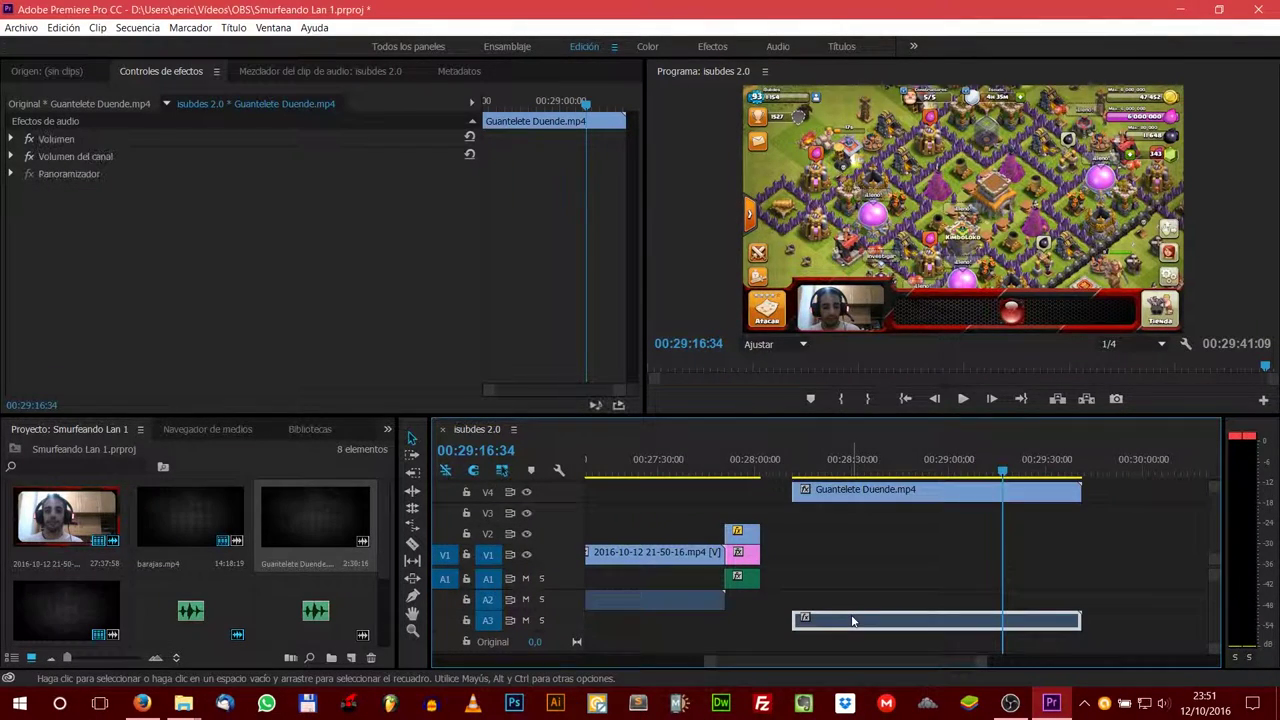
{"action": "key", "text": "Delete"}
{"action": "left_click", "coordinate": [822, 497]}
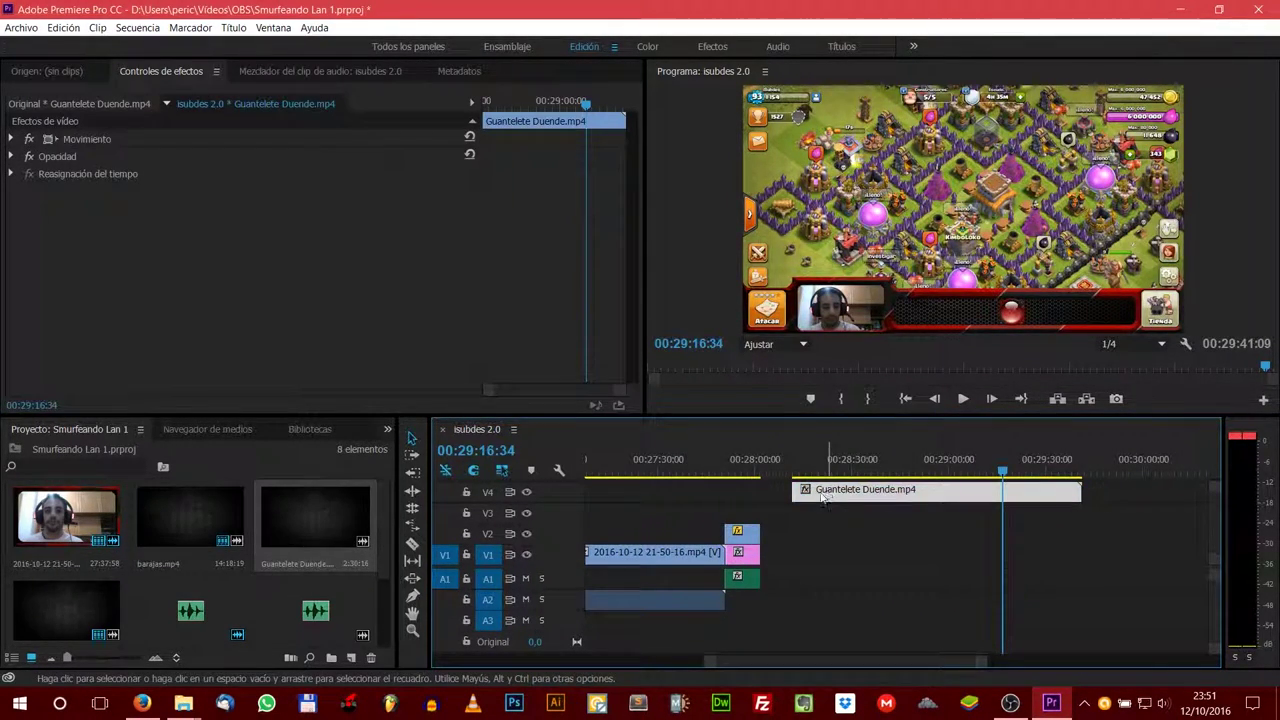
{"action": "mouse_move", "coordinate": [822, 497]}
{"action": "left_mouse_down"}
{"action": "mouse_move", "coordinate": [775, 512]}
{"action": "mouse_move", "coordinate": [784, 526]}
{"action": "left_mouse_up"}
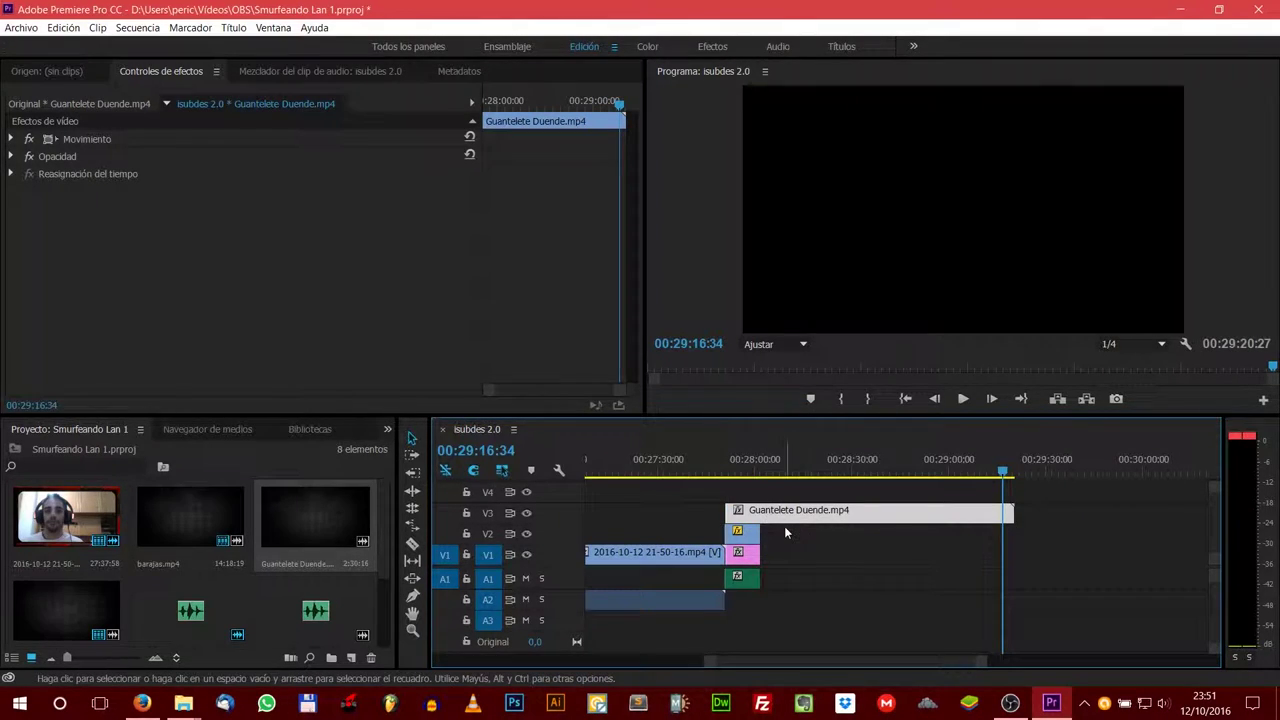
Step: Cut the V3 Guantelete clip to the end-menu length and delete the excess
{"action": "key", "text": "c"}
{"action": "left_click", "coordinate": [762, 512]}
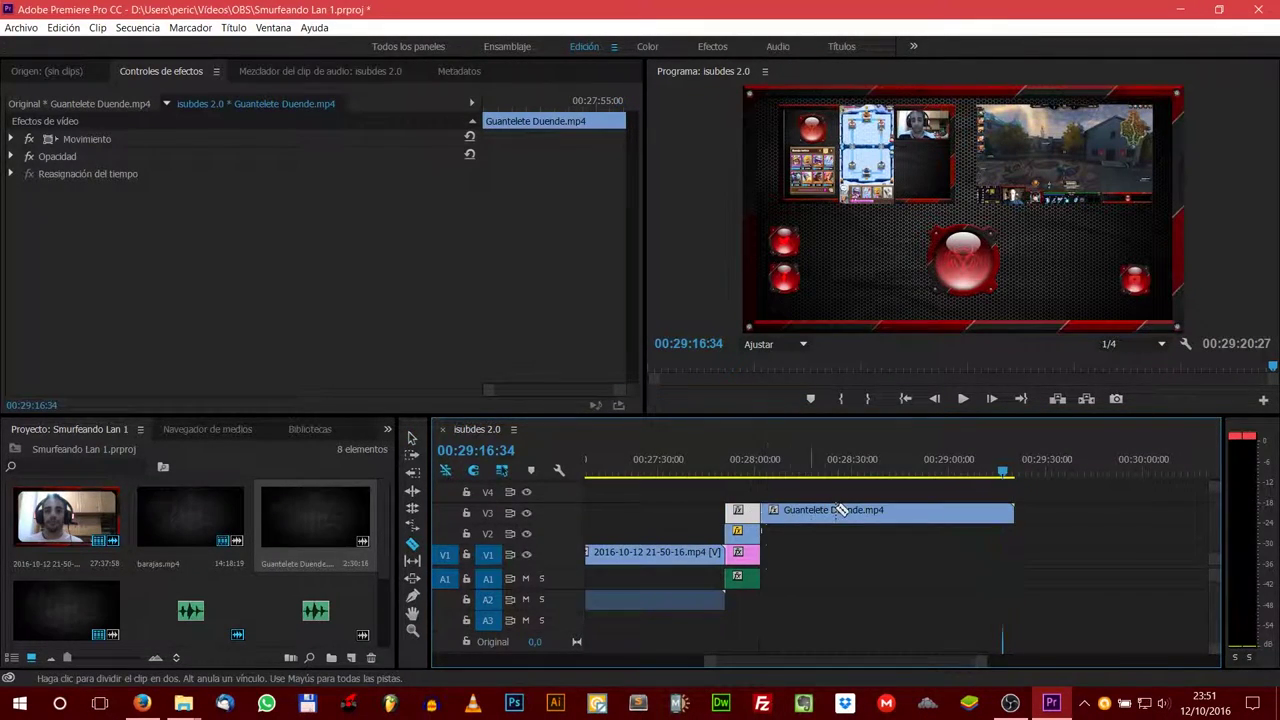
{"action": "key", "text": "v"}
{"action": "left_click", "coordinate": [828, 512]}
{"action": "key", "text": "Delete"}
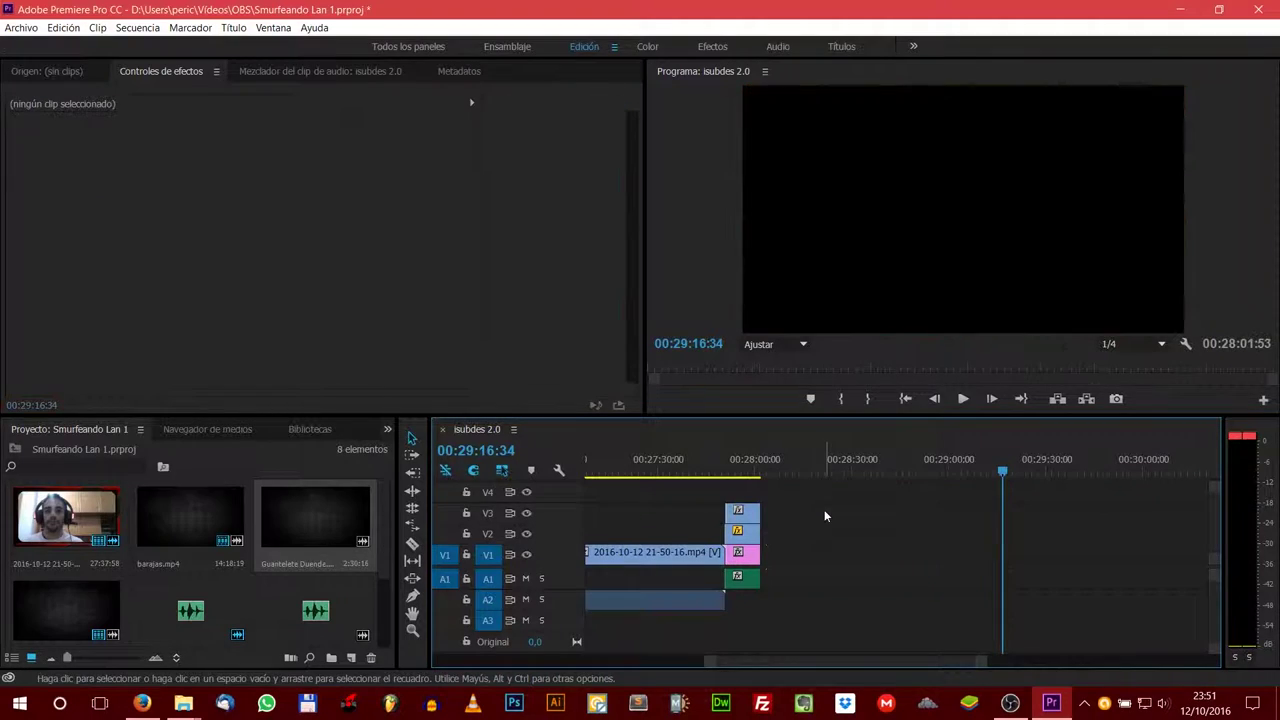
{"action": "left_click", "coordinate": [748, 513]}
Step: Set the Guantelete clip's Position to 1400, 300 and Scale to 40, then play the end menu
{"action": "left_click", "coordinate": [744, 462]}
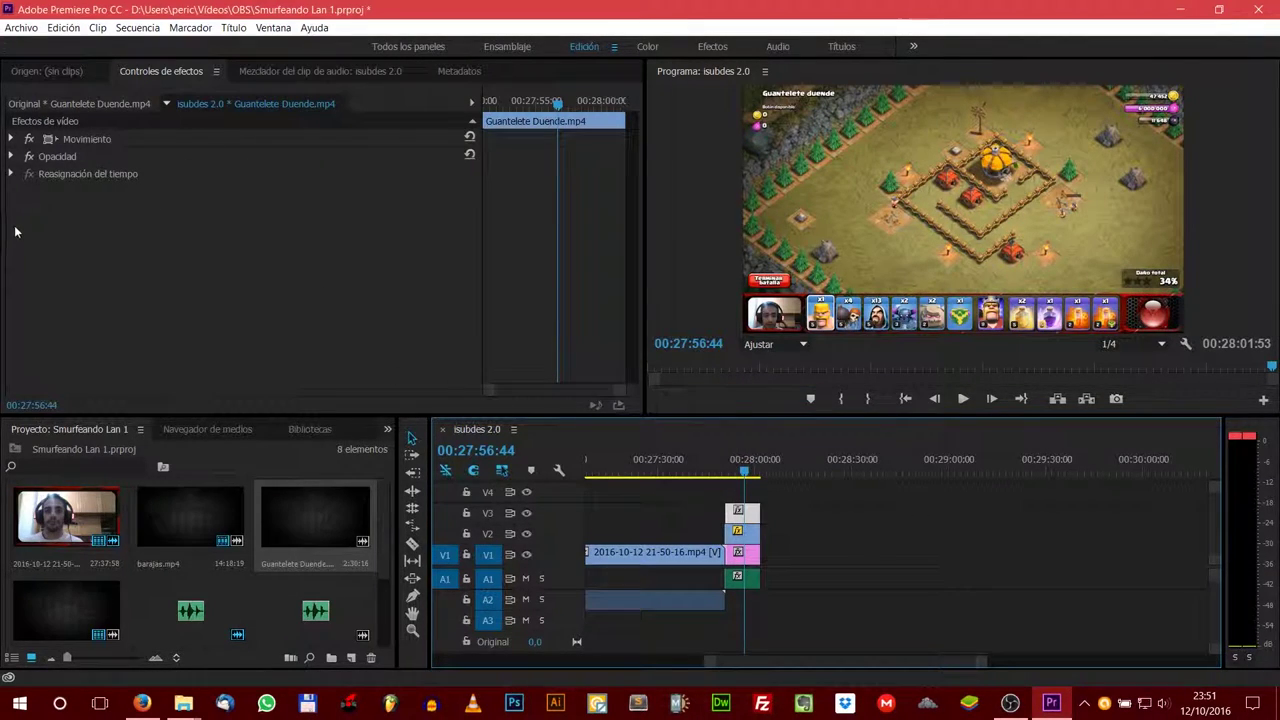
{"action": "left_click", "coordinate": [11, 139]}
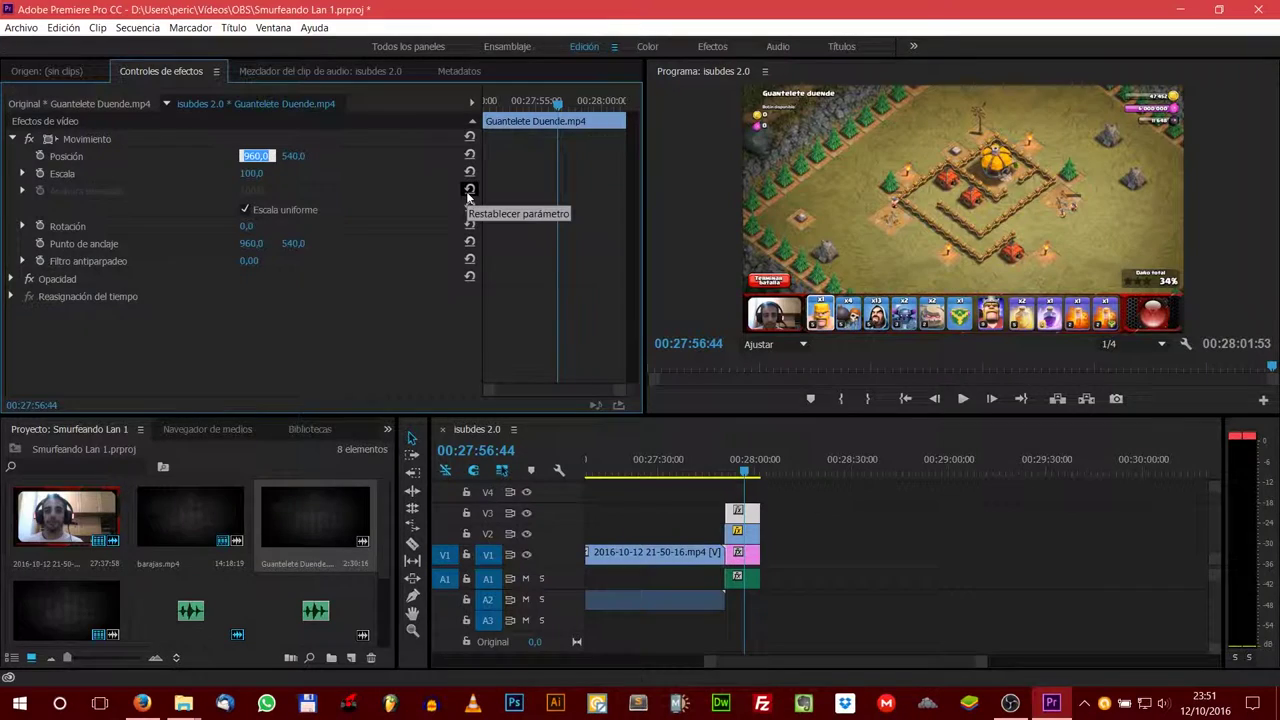
{"action": "type", "text": "0"}
{"action": "key", "text": "Tab"}
{"action": "type", "text": "300"}
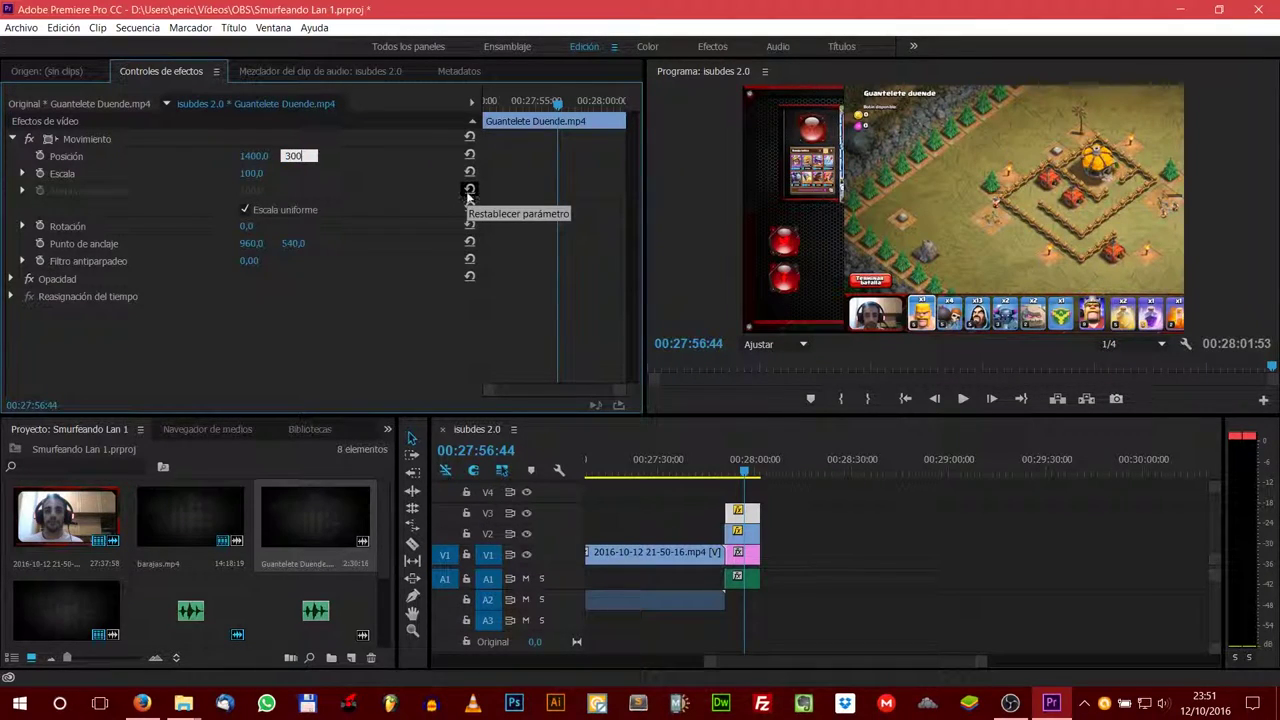
{"action": "key", "text": "Tab"}
{"action": "type", "text": "4"}
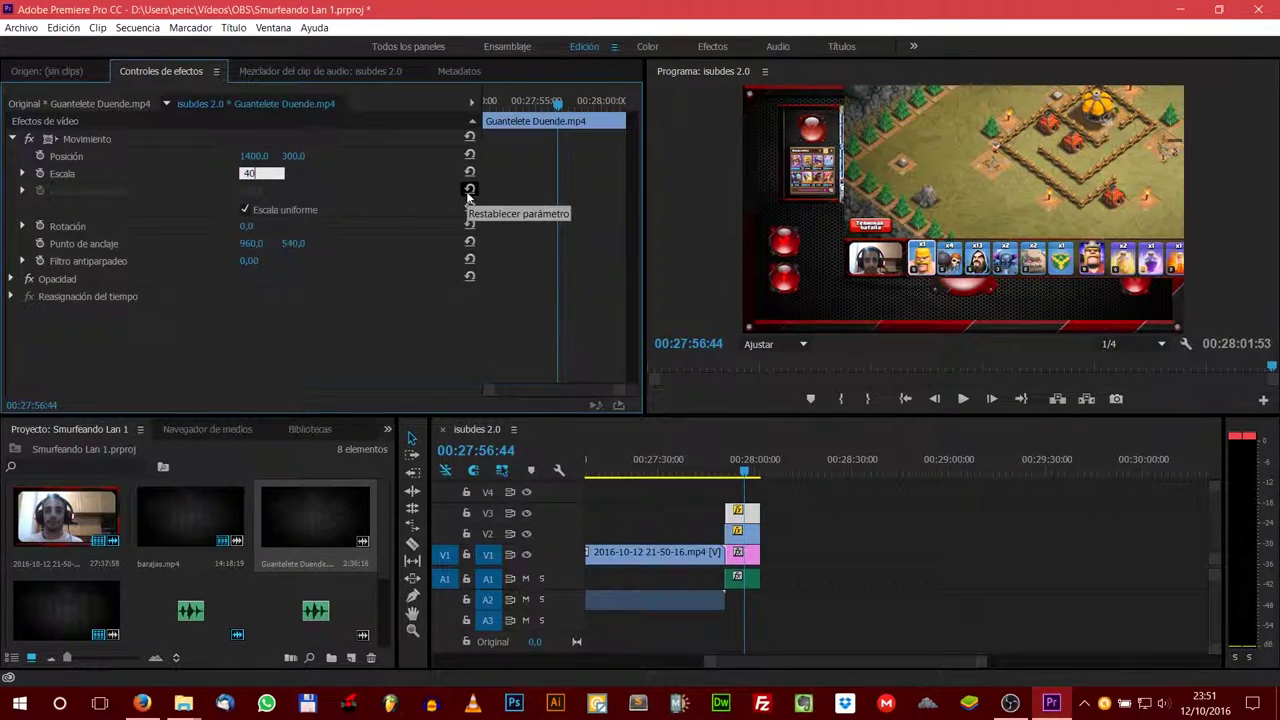
{"action": "type", "text": "0"}
{"action": "key", "text": "Return"}
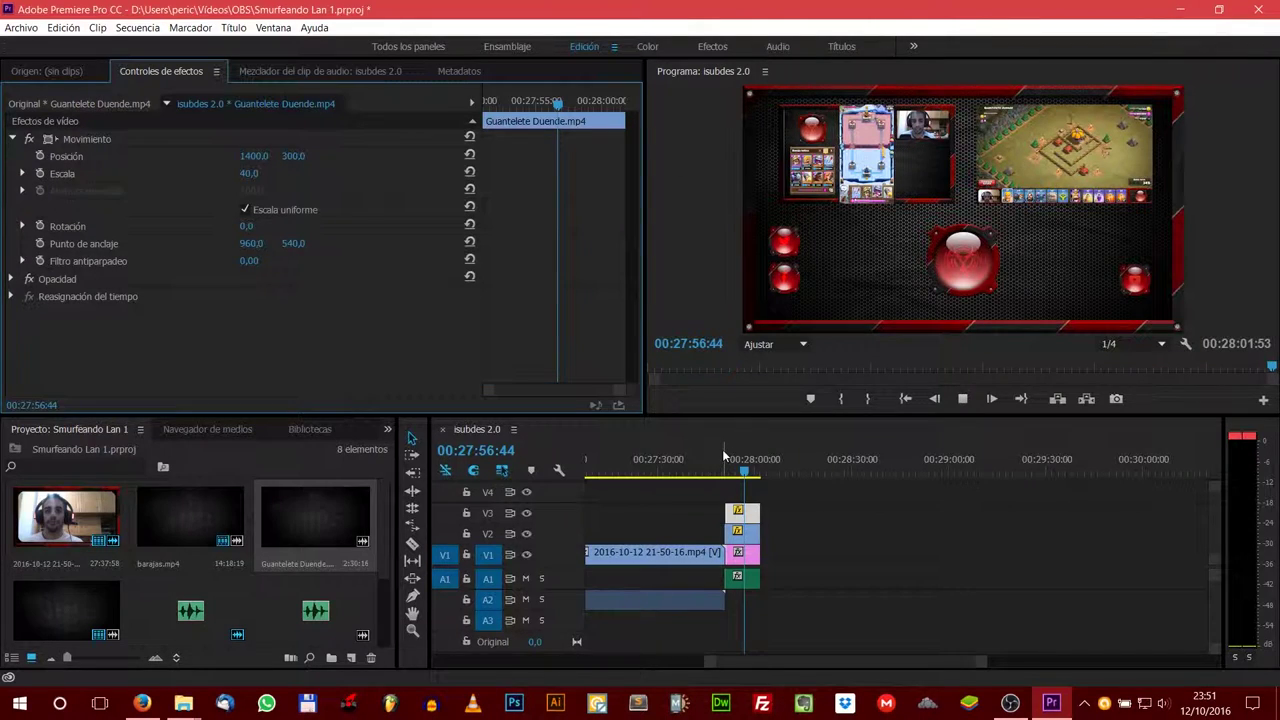
{"action": "key", "text": "space"}
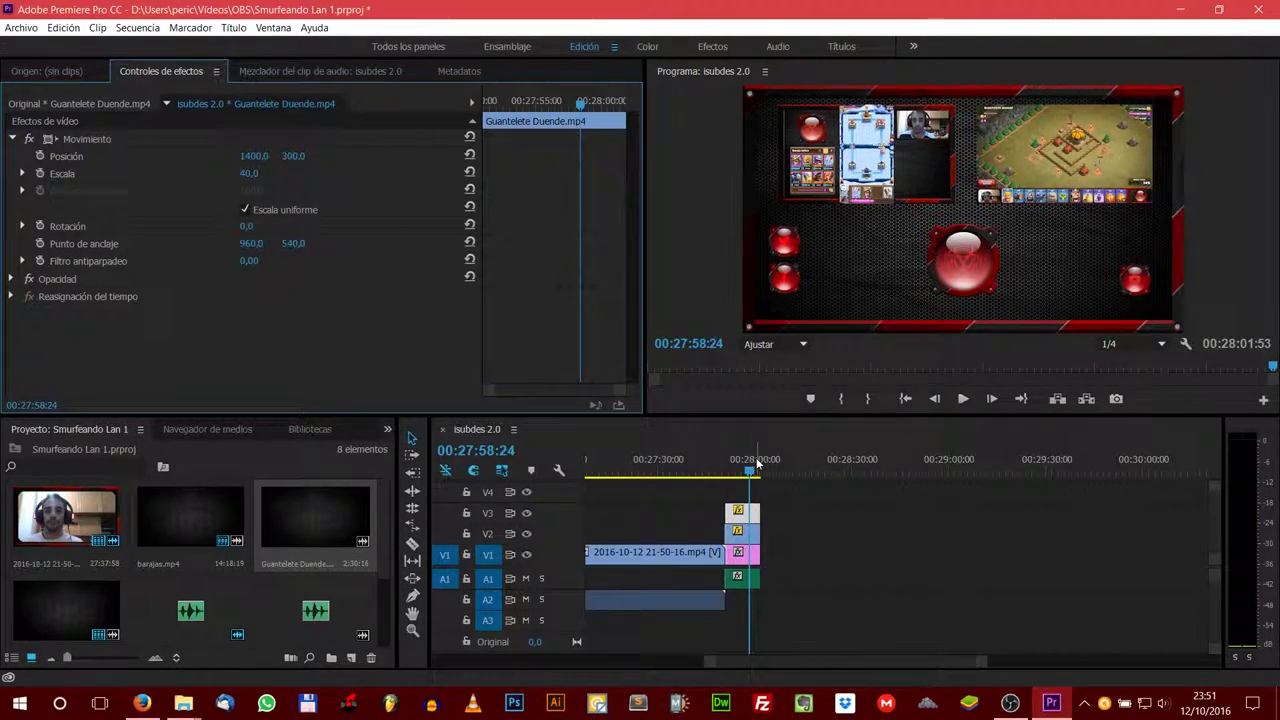
Step: Place the Best Music clip on track A3 at the sequence start
{"action": "left_click_drag", "start_coordinate": [800, 658], "coordinate": [480, 645]}
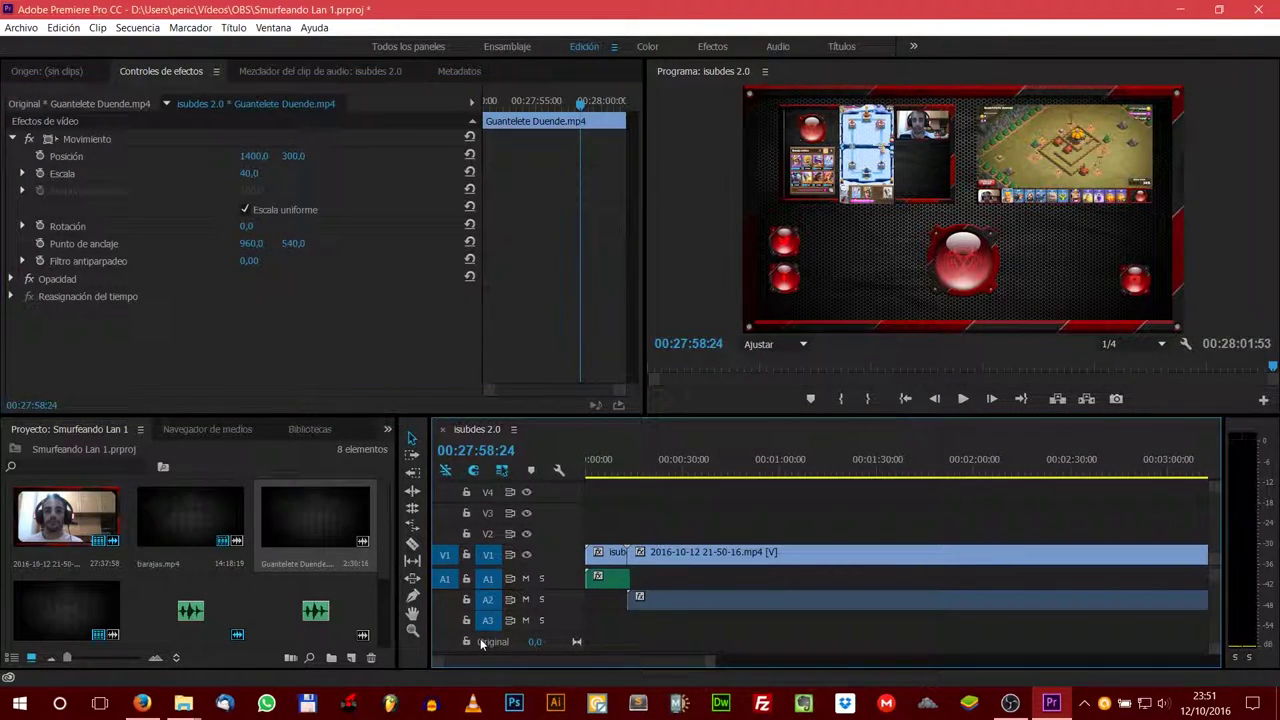
{"action": "scroll", "coordinate": [237, 544], "scroll_direction": "down", "scroll_amount": 2}
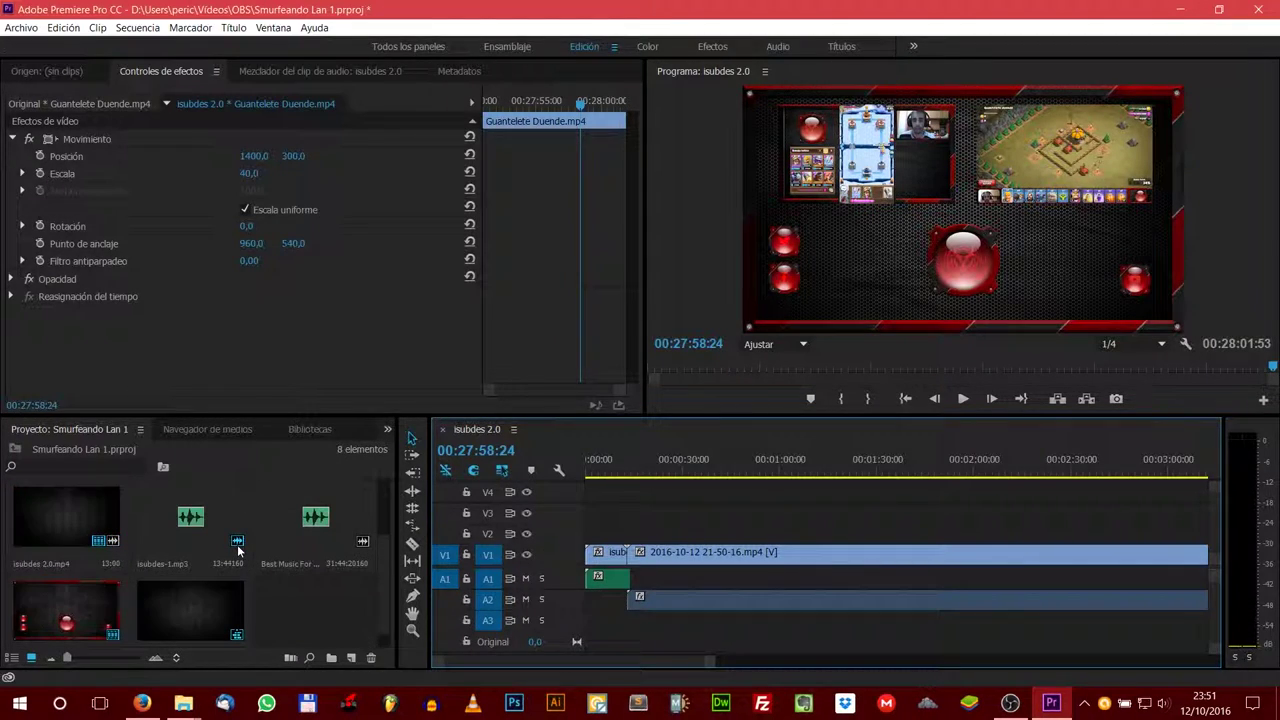
{"action": "left_click", "coordinate": [295, 522]}
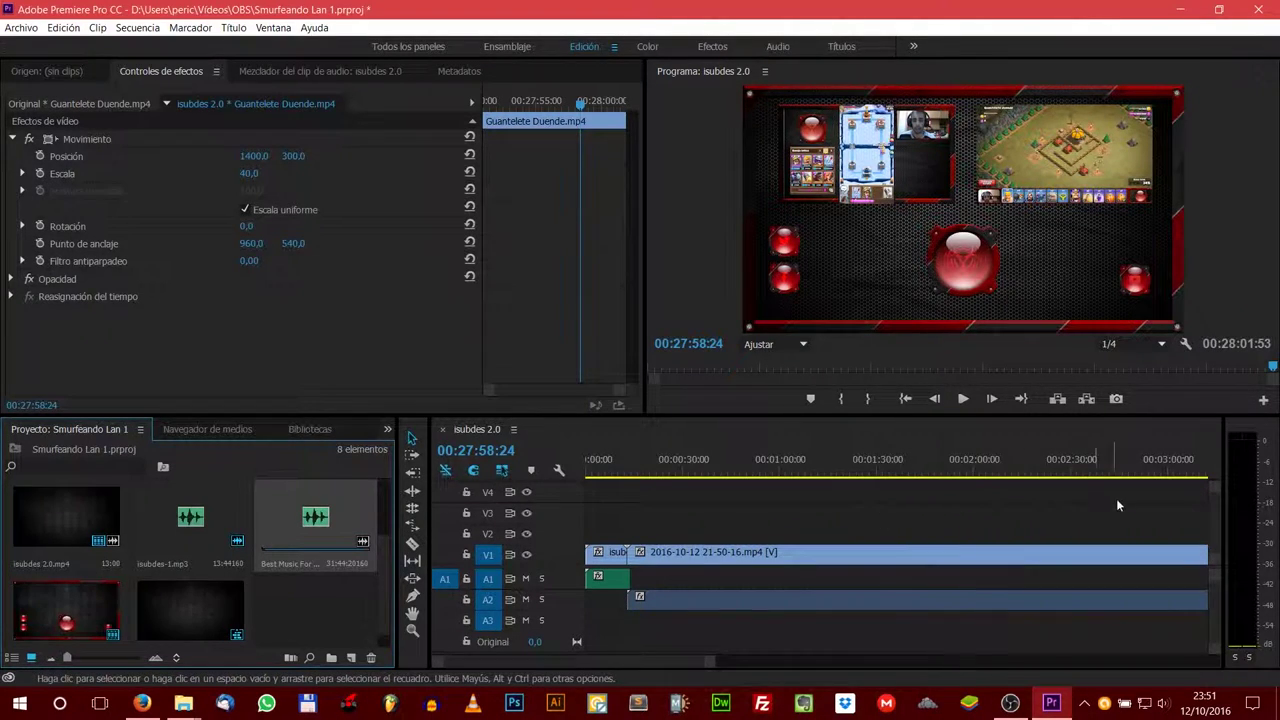
{"action": "mouse_move", "coordinate": [293, 527]}
{"action": "left_mouse_down"}
{"action": "mouse_move", "coordinate": [645, 622]}
{"action": "mouse_move", "coordinate": [633, 622]}
{"action": "left_mouse_up"}
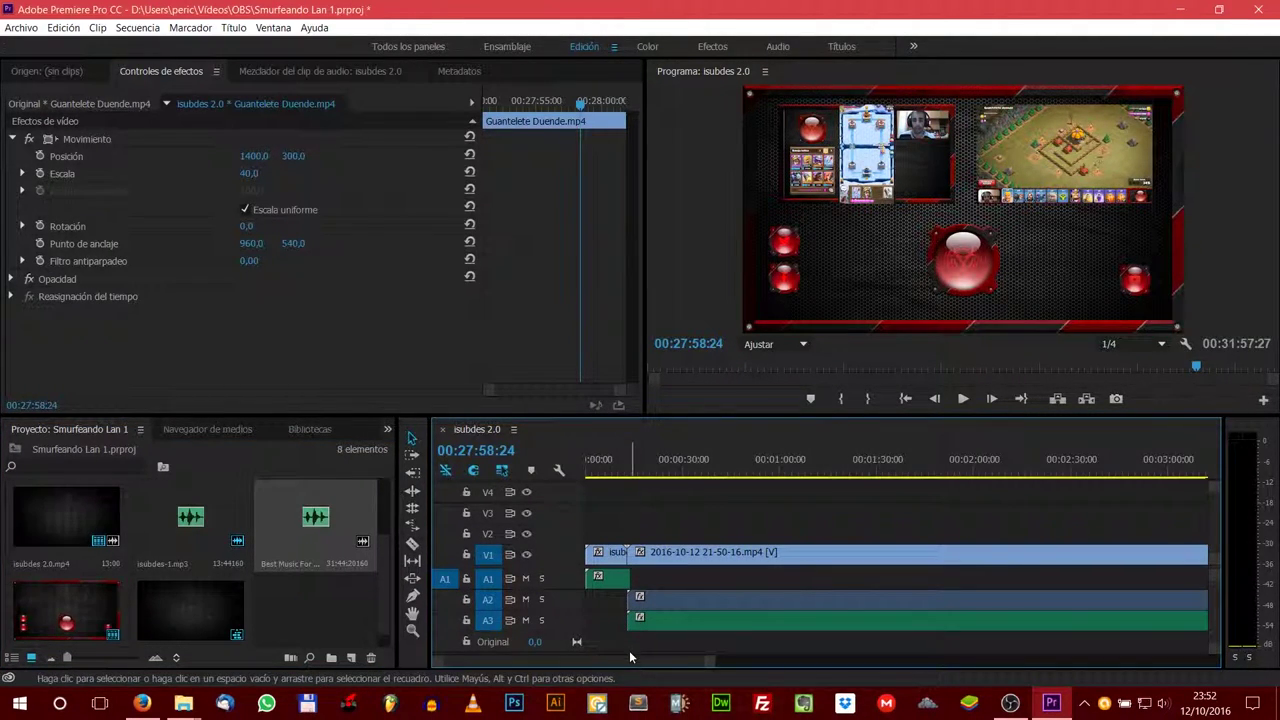
{"action": "left_click_drag", "start_coordinate": [626, 659], "coordinate": [886, 662]}
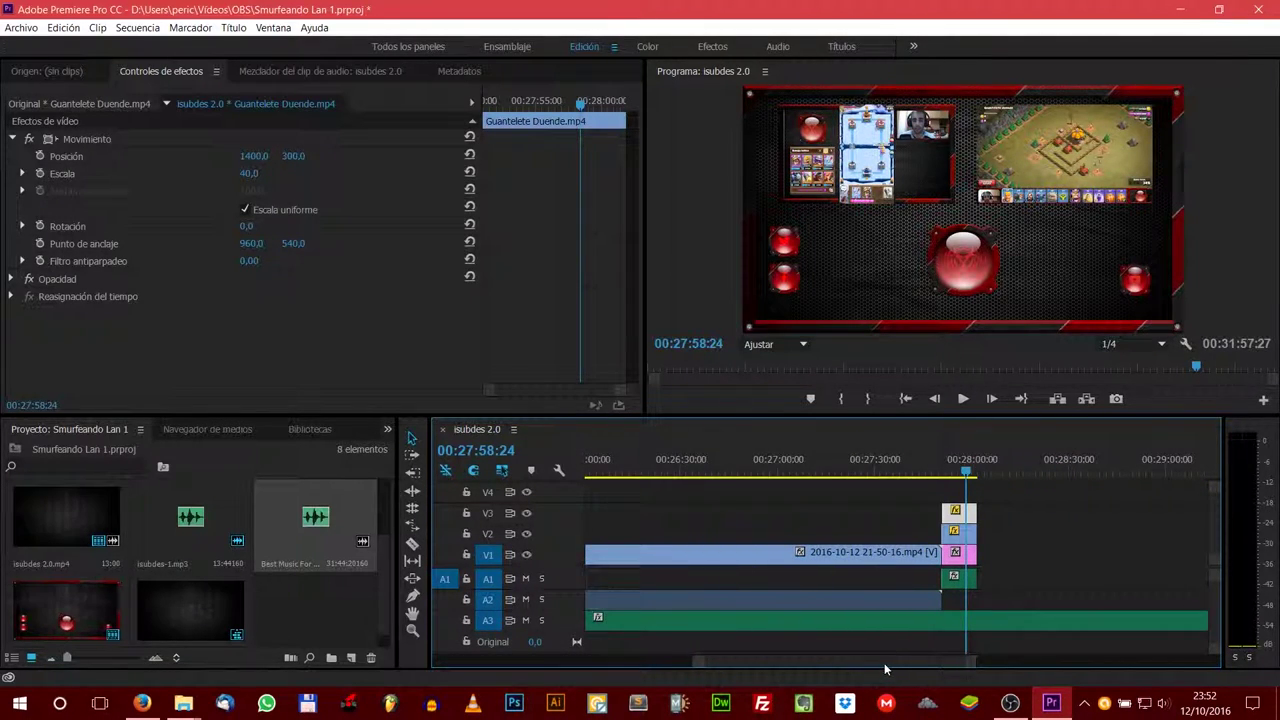
Step: Razor-cut the music where the gameplay audio ends and delete the leftover part
{"action": "key", "text": "c"}
{"action": "left_click", "coordinate": [946, 621]}
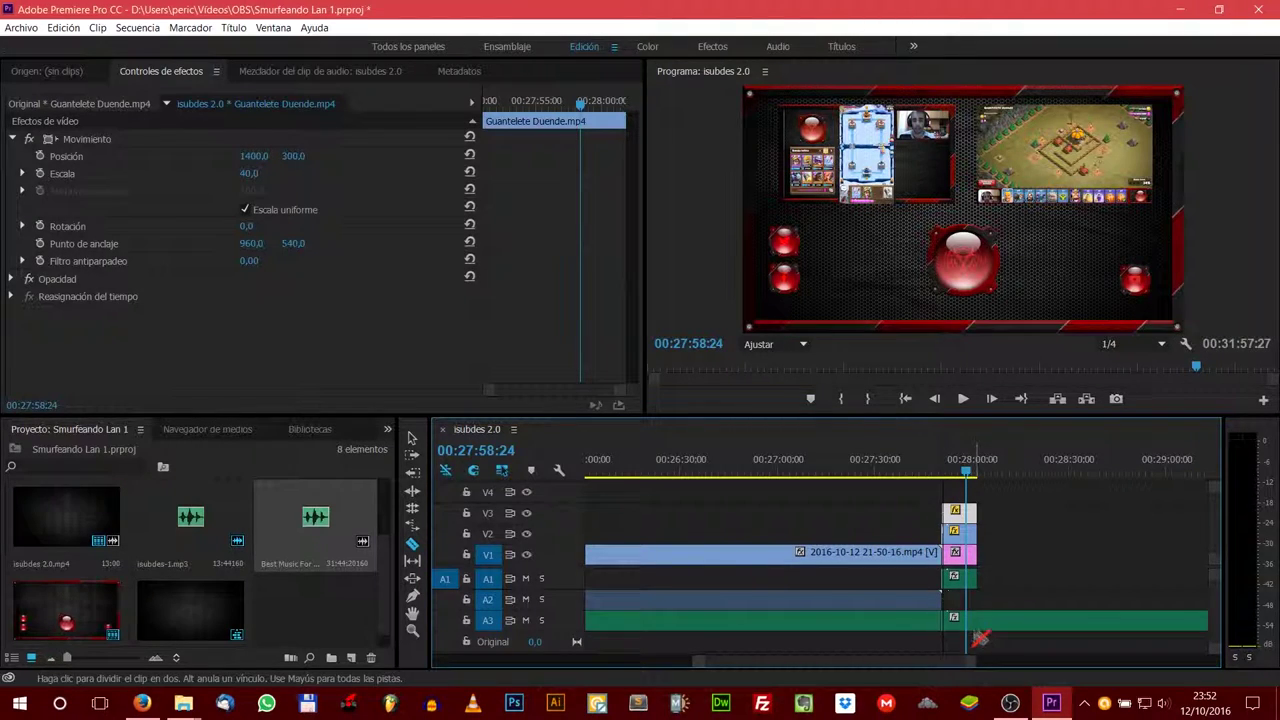
{"action": "key", "text": "v"}
{"action": "left_click", "coordinate": [1036, 629]}
{"action": "key", "text": "Delete"}
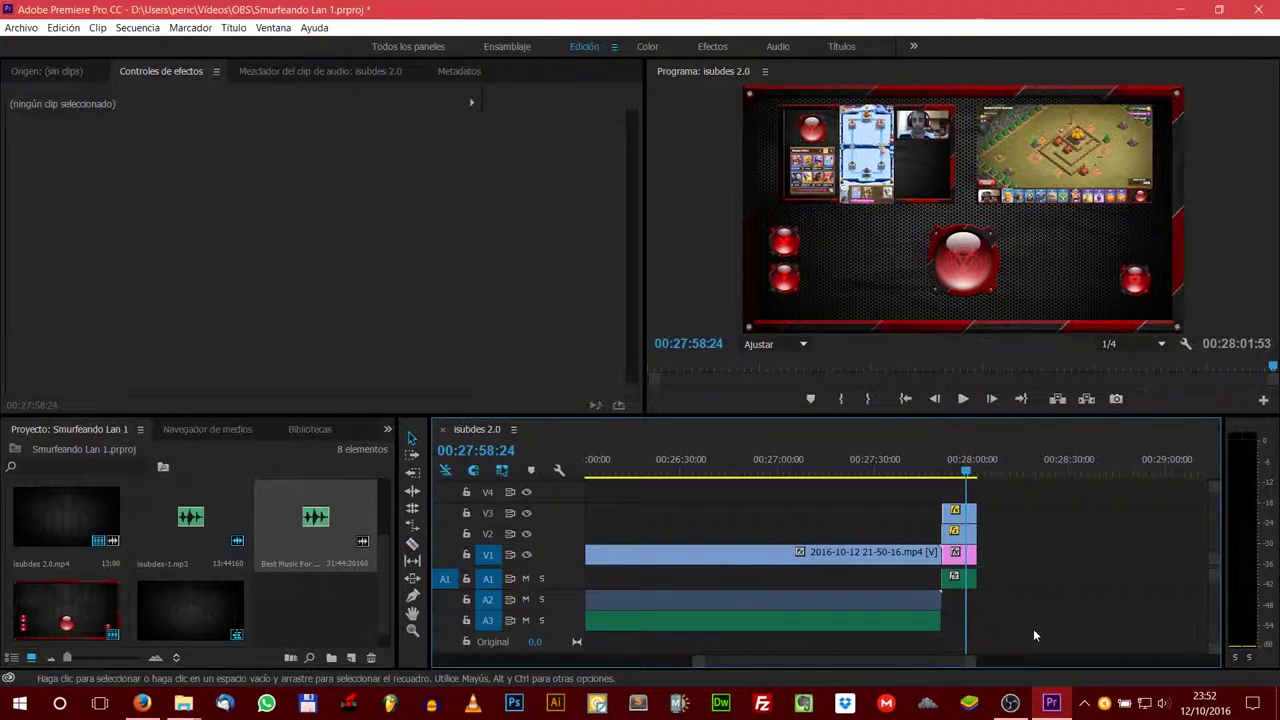
{"action": "left_click_drag", "start_coordinate": [930, 661], "coordinate": [584, 646]}
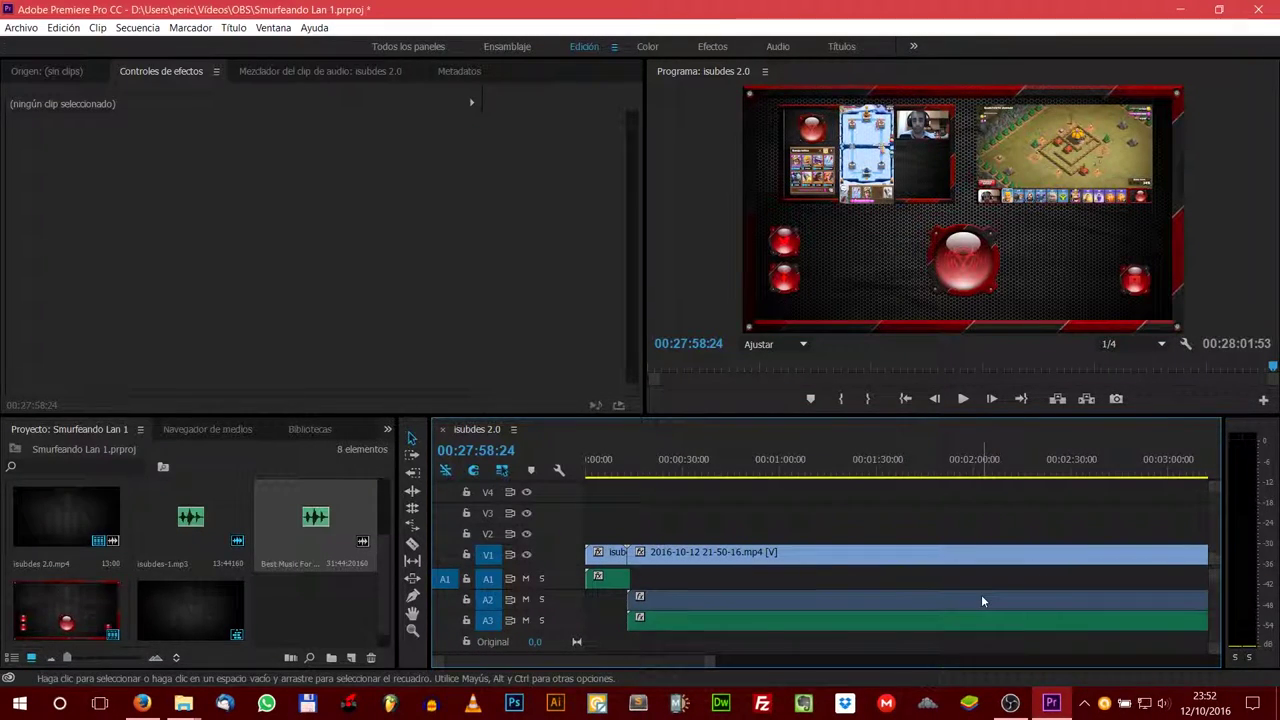
Step: Locate Disolución de película under Efectos > Transiciones de vídeo > Disolver
{"action": "left_click", "coordinate": [314, 436]}
{"action": "left_click", "coordinate": [332, 431]}
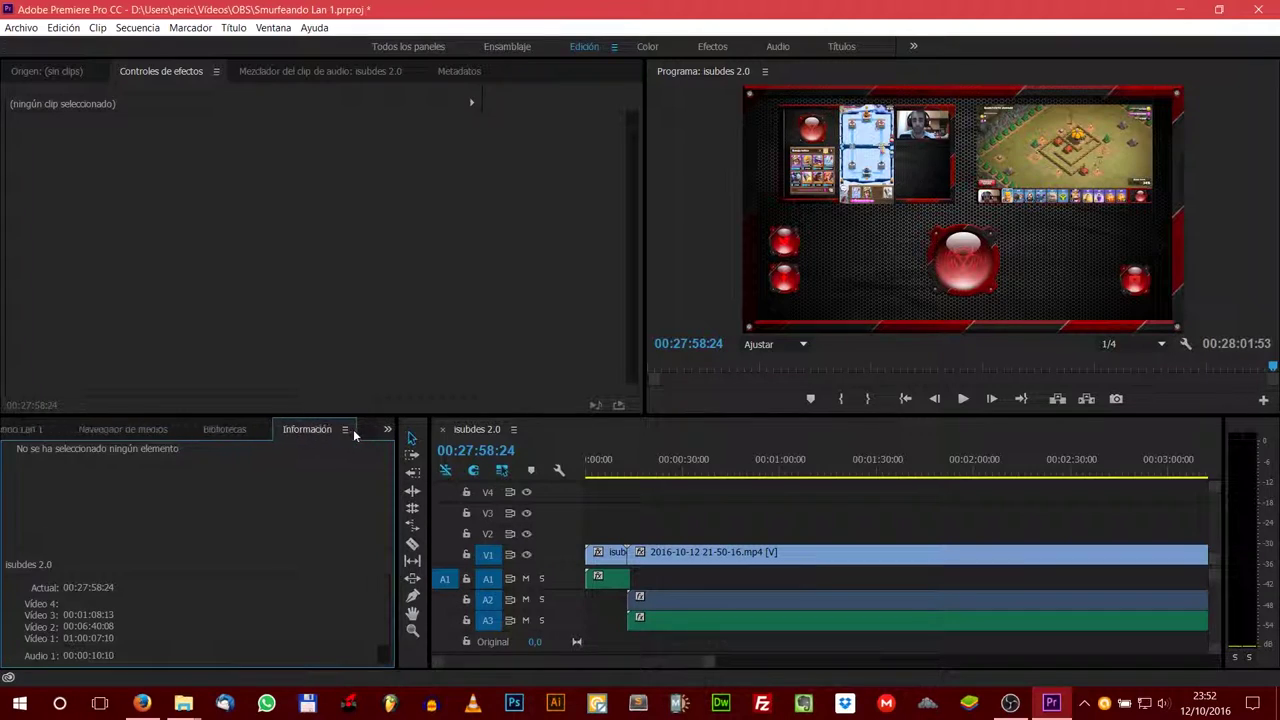
{"action": "left_click", "coordinate": [349, 433]}
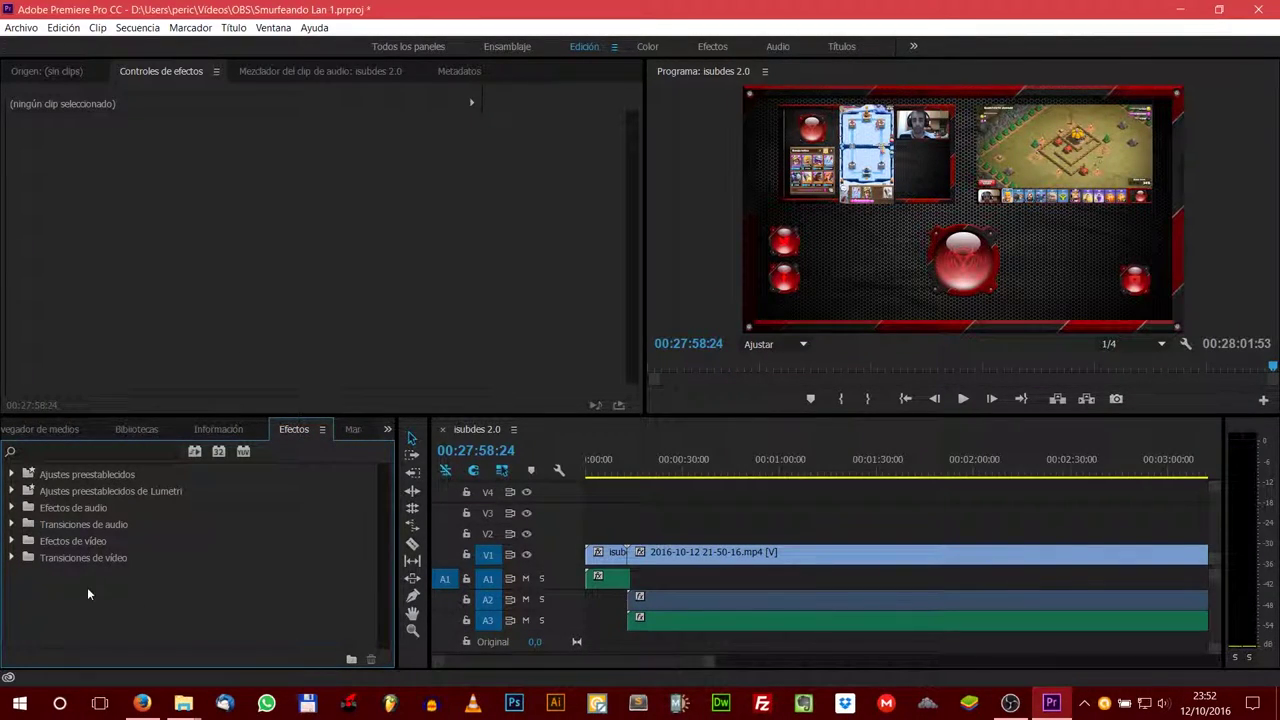
{"action": "left_click", "coordinate": [12, 558]}
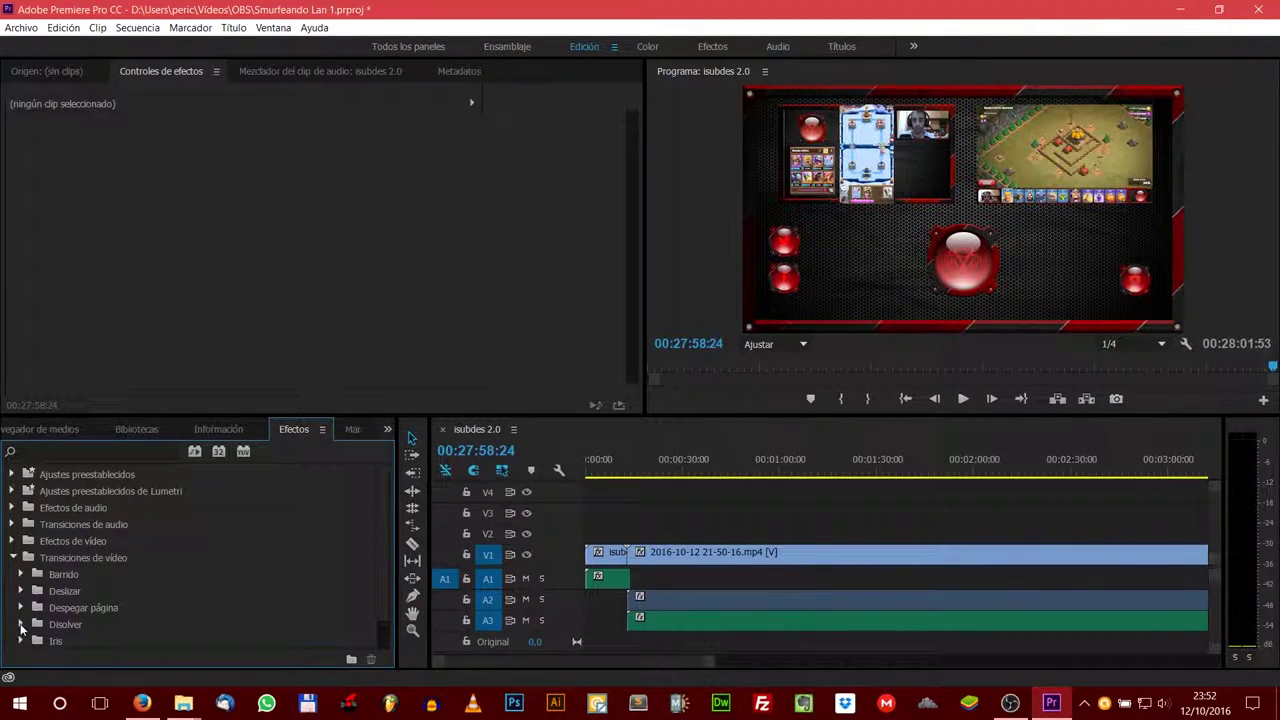
{"action": "left_click", "coordinate": [21, 624]}
{"action": "scroll", "coordinate": [110, 583], "scroll_direction": "down", "scroll_amount": 2}
{"action": "scroll", "coordinate": [115, 601], "scroll_direction": "down", "scroll_amount": 1}
{"action": "scroll", "coordinate": [188, 623], "scroll_direction": "down", "scroll_amount": 1}
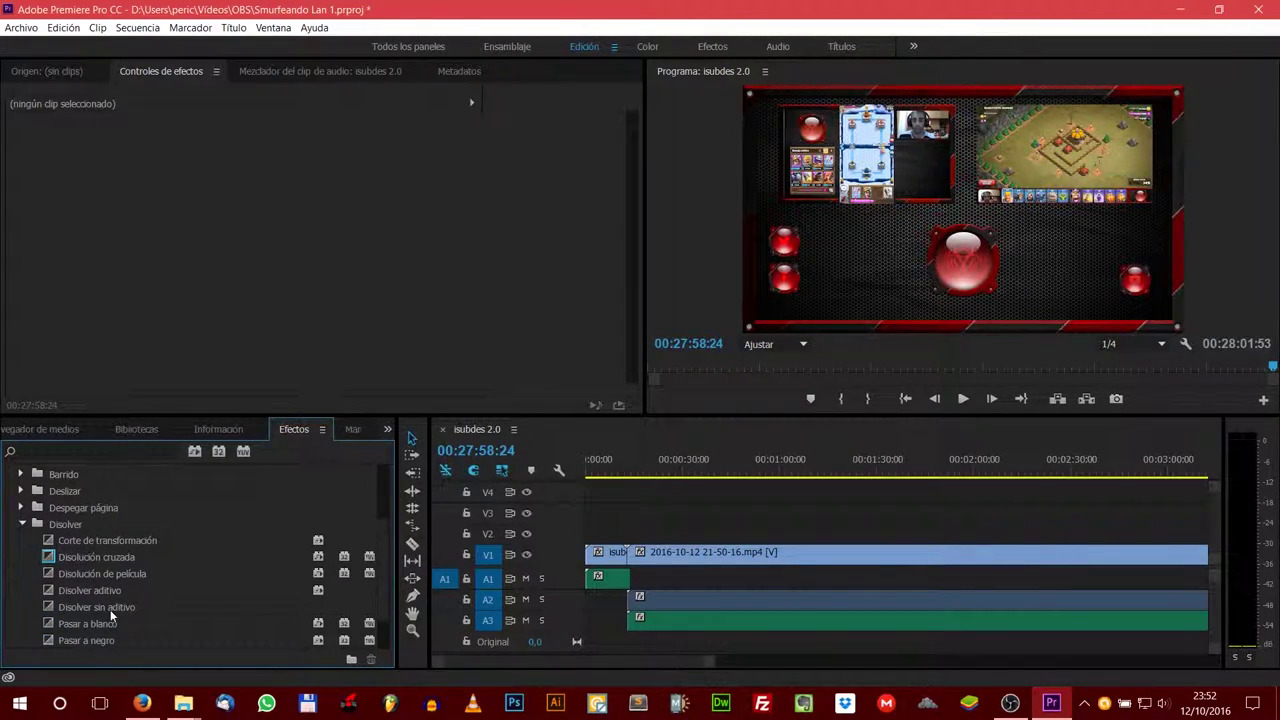
{"action": "left_click", "coordinate": [103, 580]}
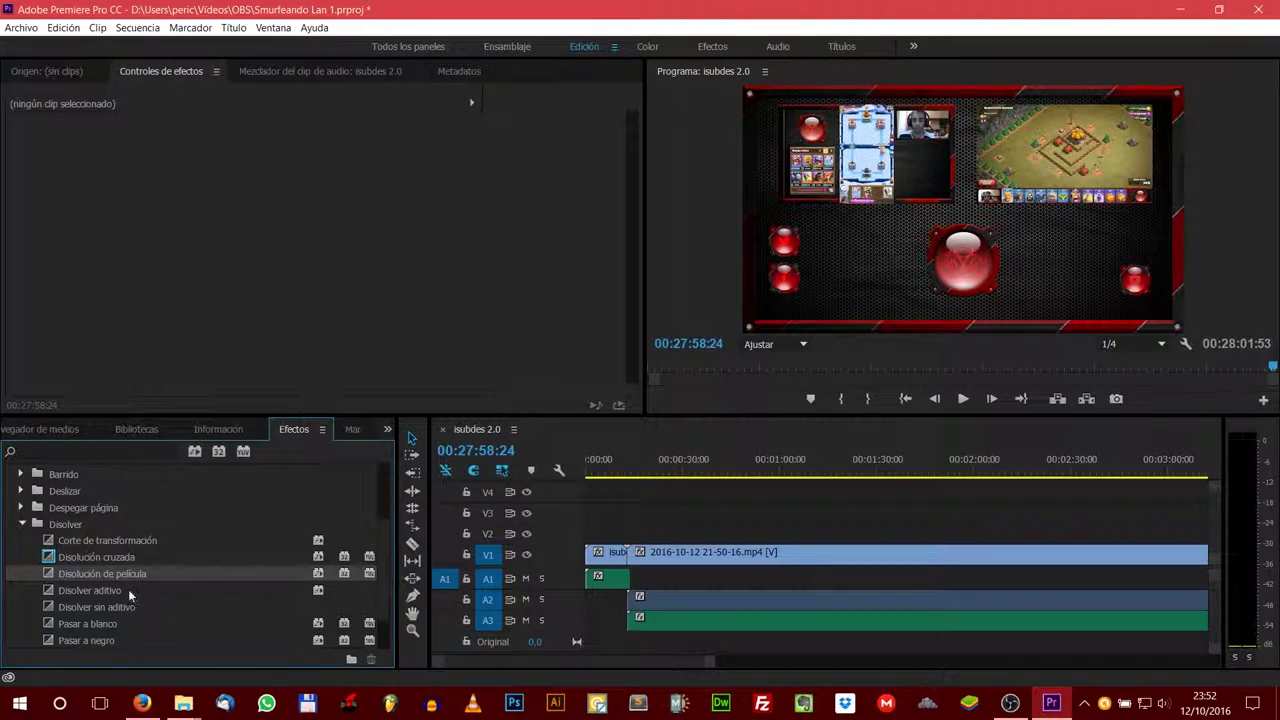
Step: Try dragging Disolución de película onto the V1 clip's start and end, dismissing the insufficient-media warning
{"action": "left_click_drag", "start_coordinate": [108, 577], "coordinate": [600, 552]}
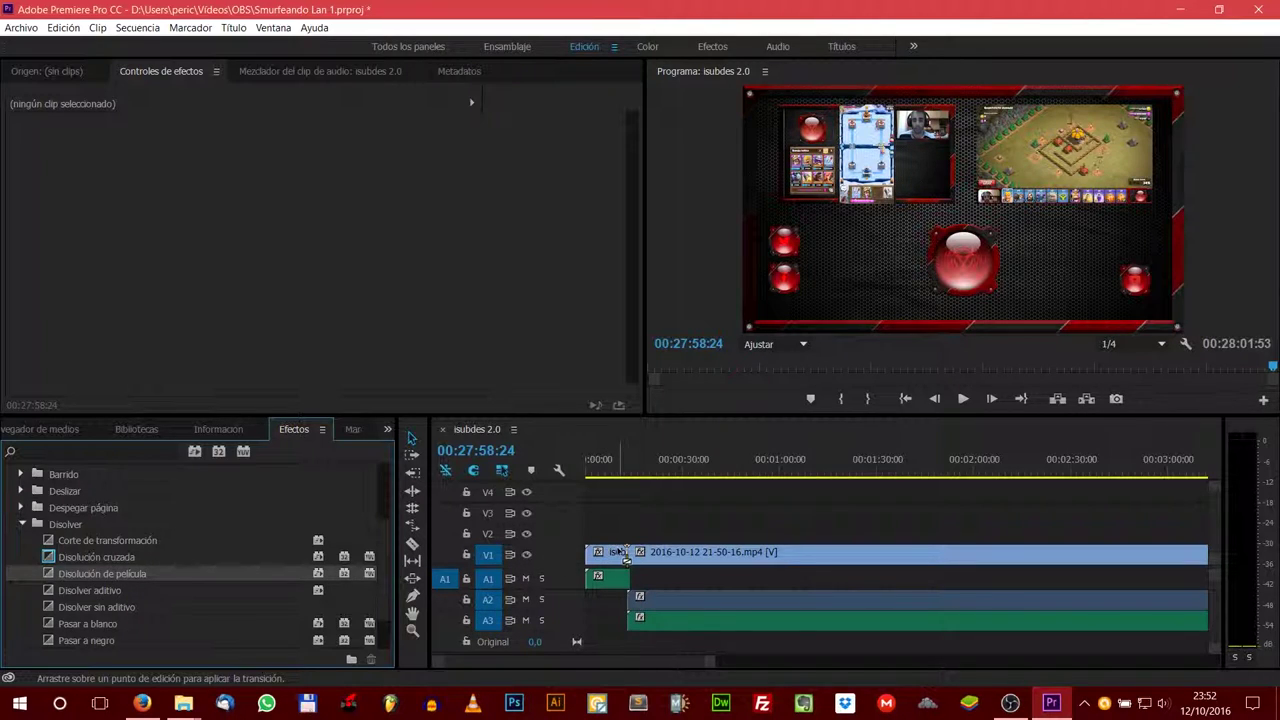
{"action": "left_click", "coordinate": [777, 371]}
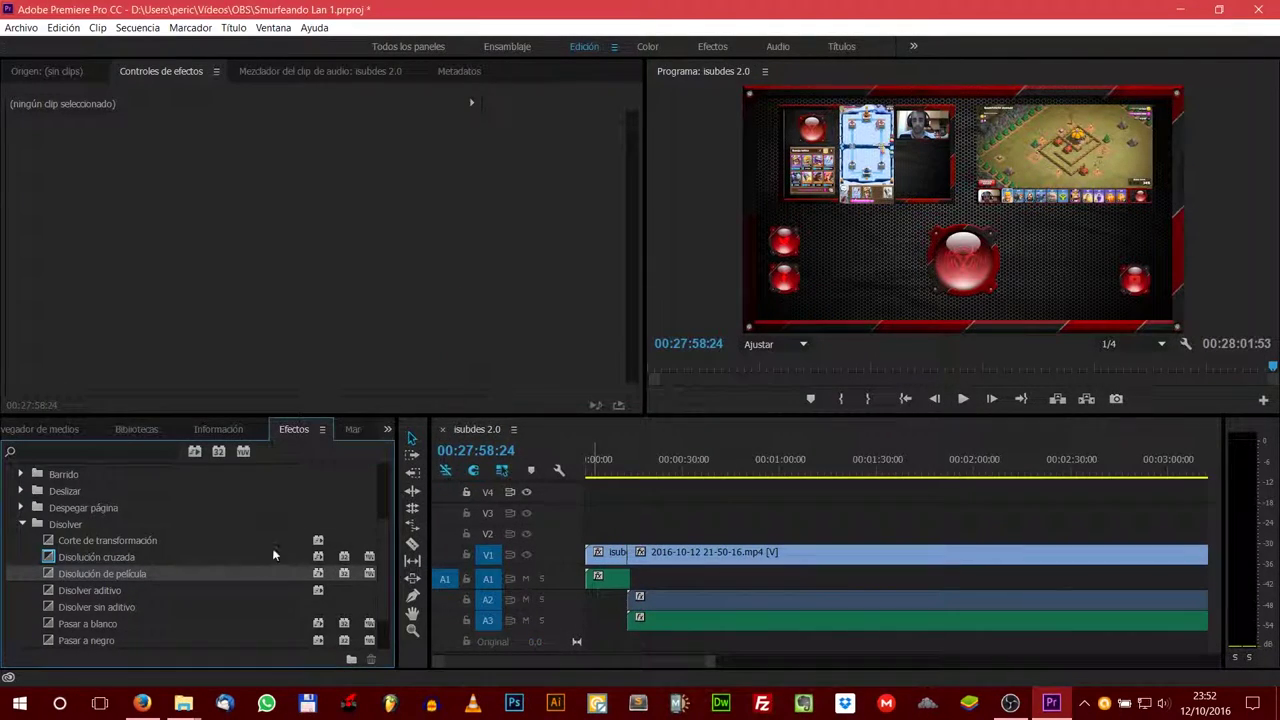
{"action": "left_click_drag", "start_coordinate": [668, 664], "coordinate": [828, 660]}
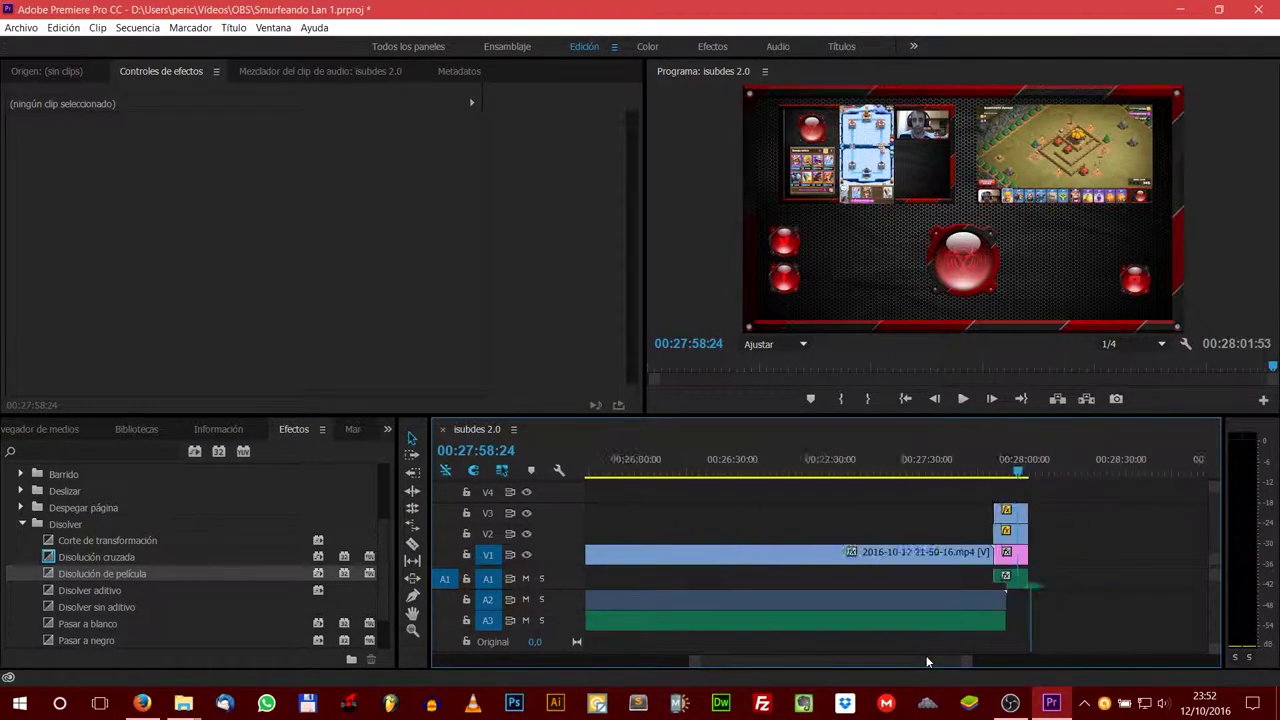
{"action": "left_click_drag", "start_coordinate": [828, 658], "coordinate": [938, 660]}
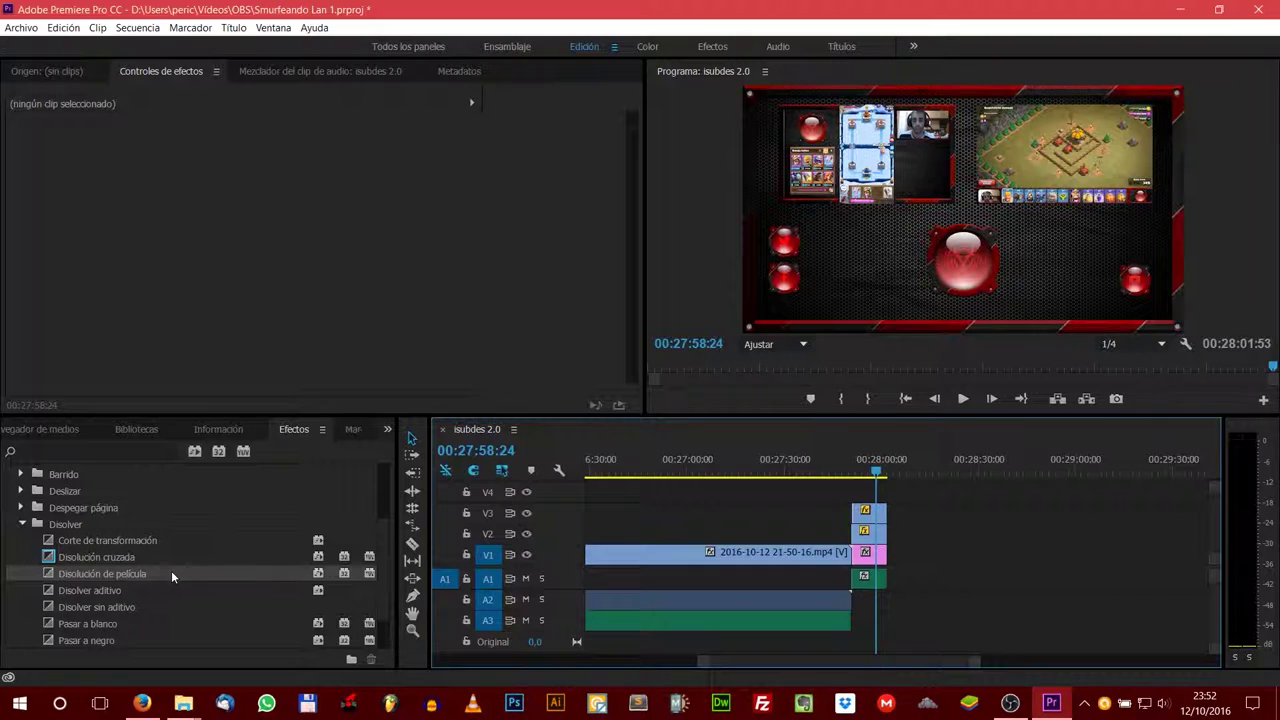
{"action": "mouse_move", "coordinate": [171, 570]}
{"action": "left_mouse_down"}
{"action": "mouse_move", "coordinate": [850, 564]}
{"action": "mouse_move", "coordinate": [175, 585]}
{"action": "left_mouse_up"}
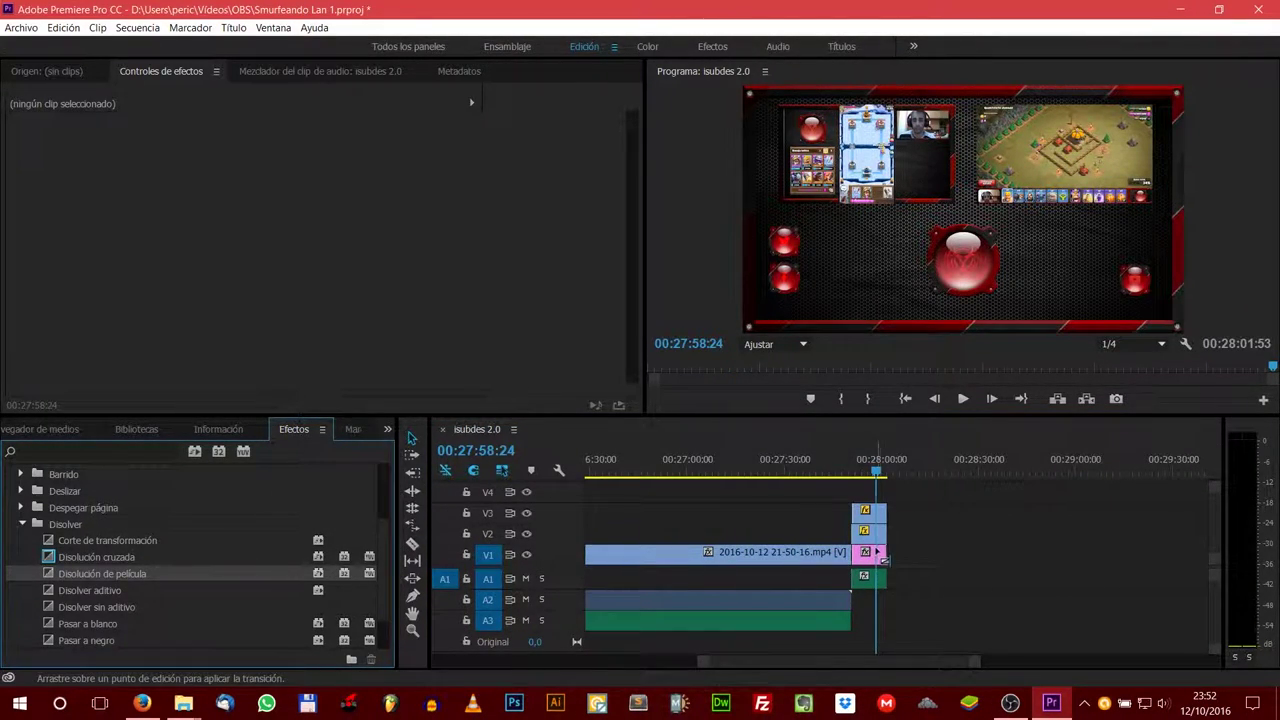
{"action": "left_click_drag", "start_coordinate": [226, 576], "coordinate": [84, 567]}
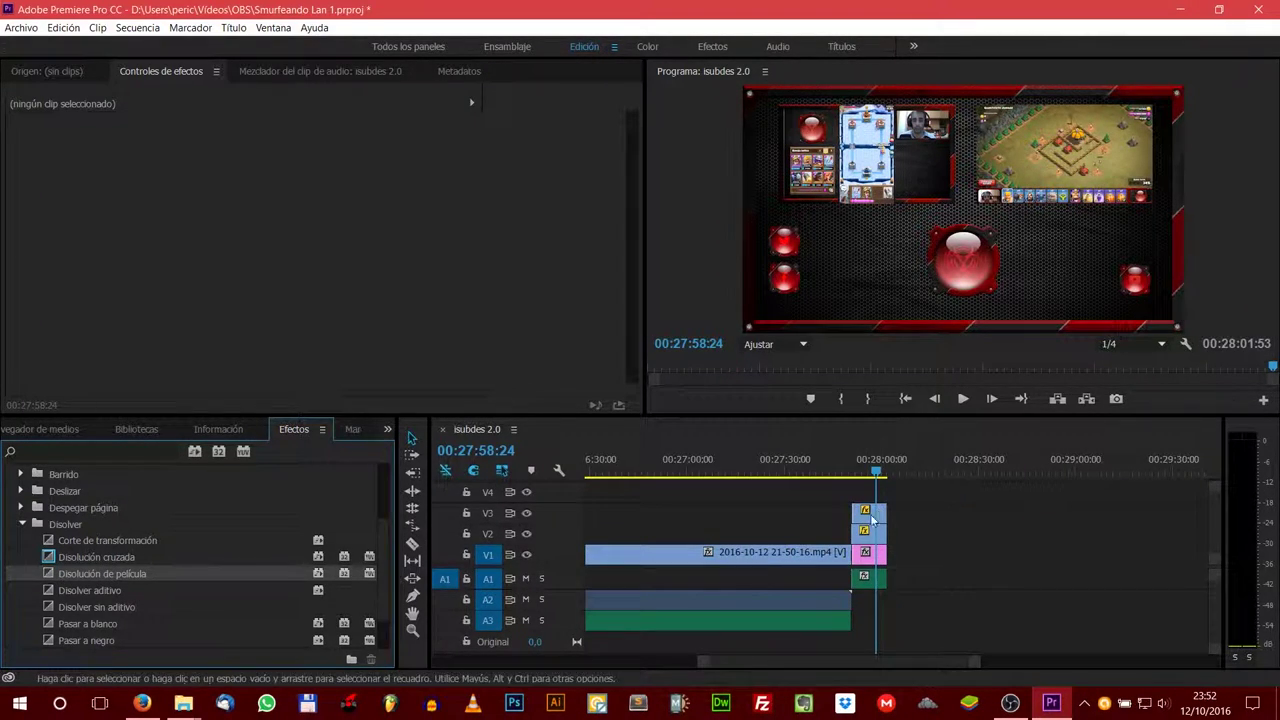
{"action": "left_click_drag", "start_coordinate": [91, 571], "coordinate": [707, 557]}
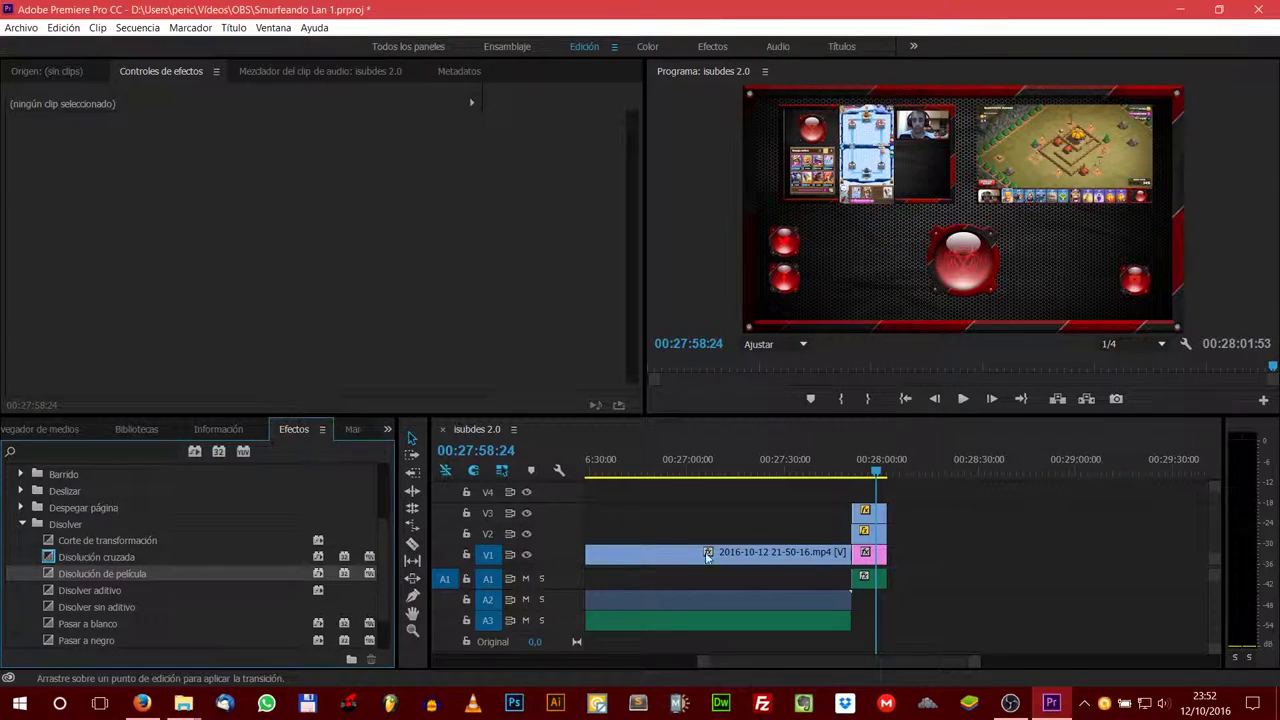
{"action": "left_click_drag", "start_coordinate": [889, 547], "coordinate": [944, 574]}
Step: Zoom the timeline in around the clip ends and move the playhead back to about 27:52
{"action": "key", "text": "equal"}
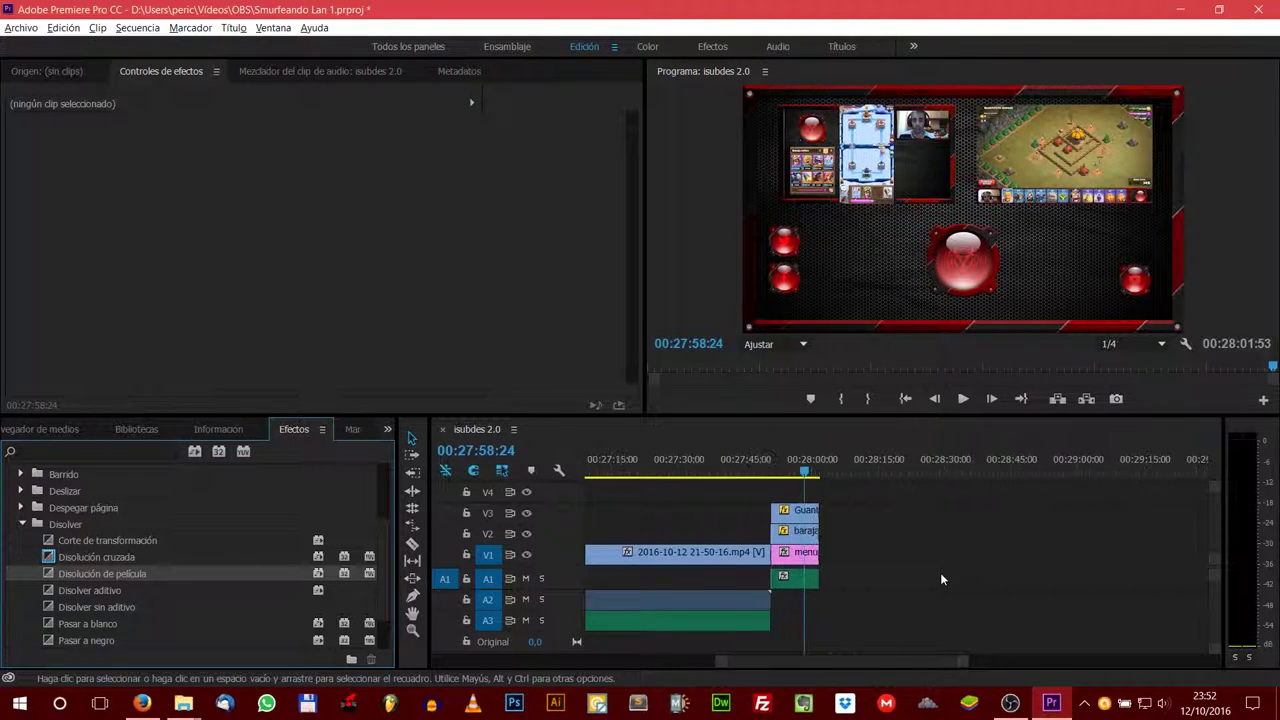
{"action": "key", "text": "equal"}
{"action": "key", "text": "alt"}
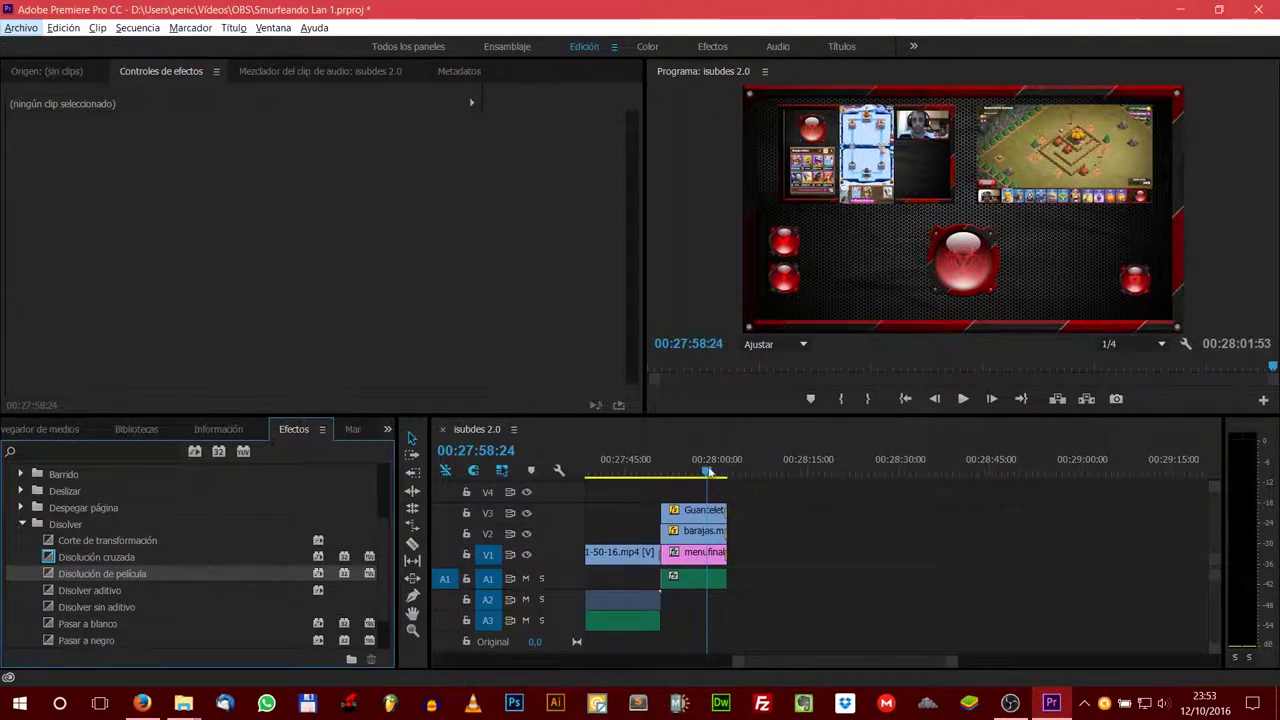
{"action": "left_click_drag", "start_coordinate": [707, 470], "coordinate": [670, 472]}
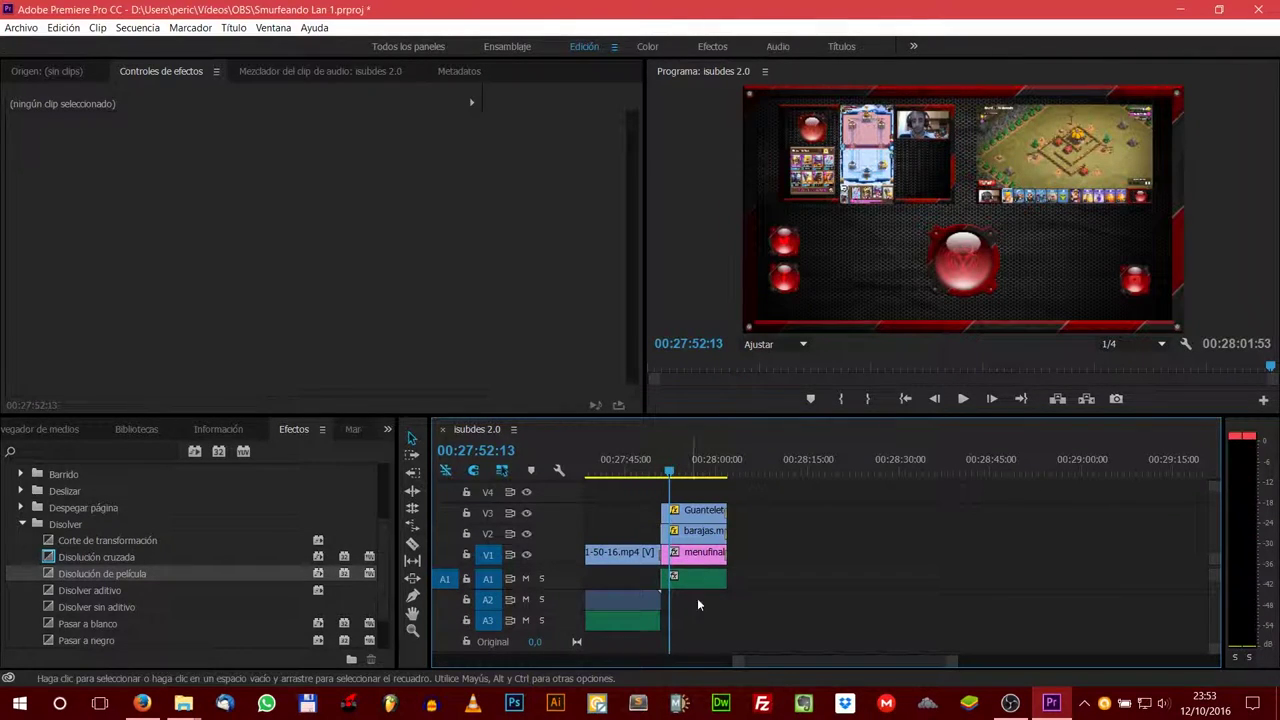
{"action": "left_click_drag", "start_coordinate": [768, 661], "coordinate": [418, 656]}
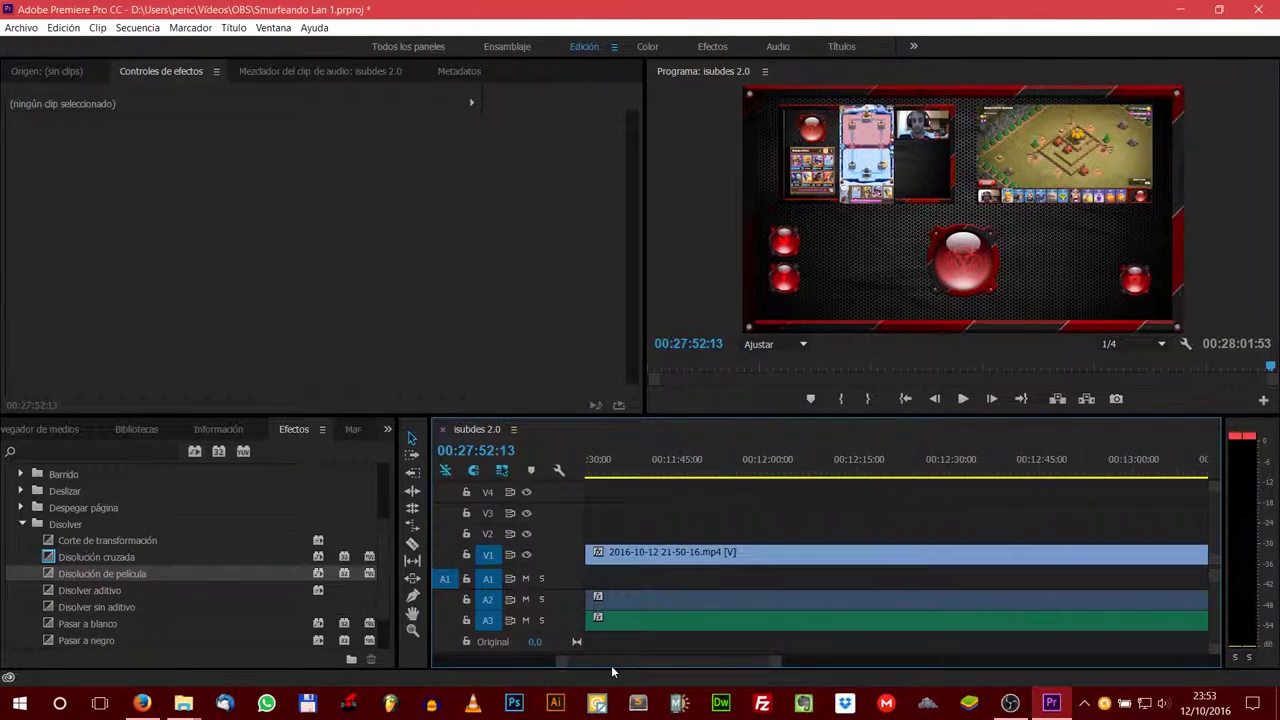
{"action": "left_click", "coordinate": [20, 525]}
{"action": "left_click", "coordinate": [12, 558]}
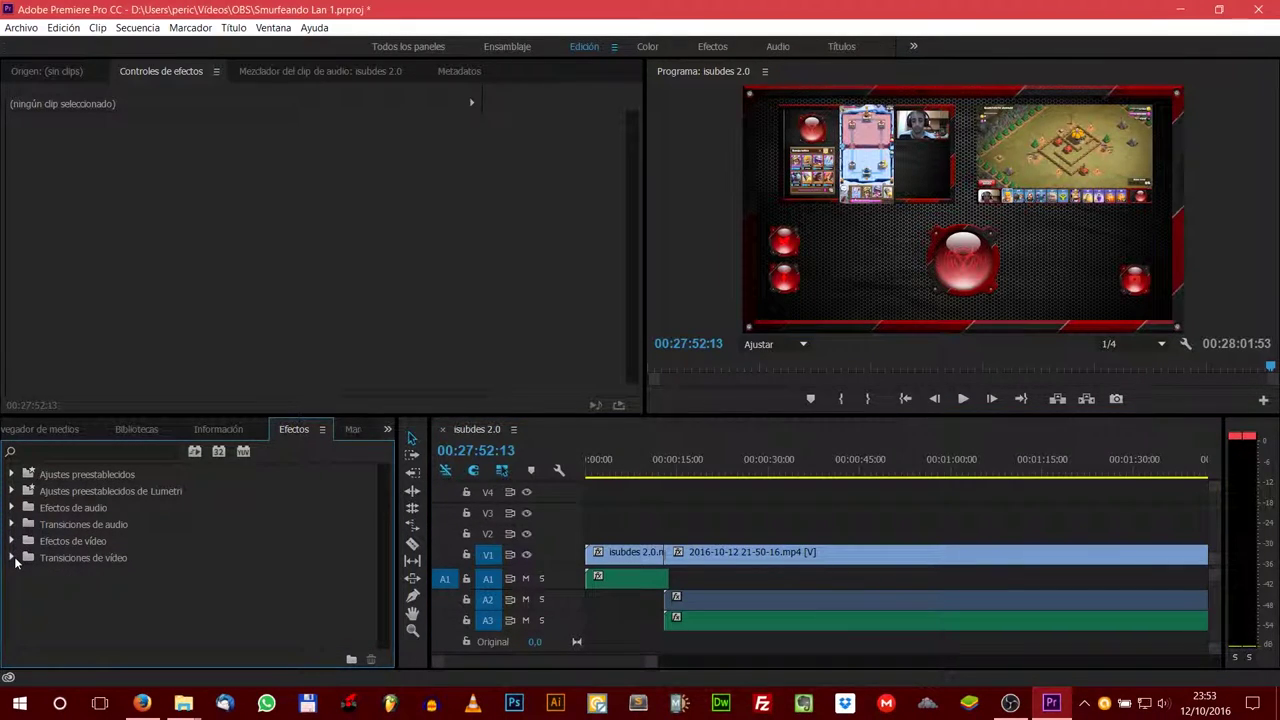
{"action": "left_click", "coordinate": [12, 524]}
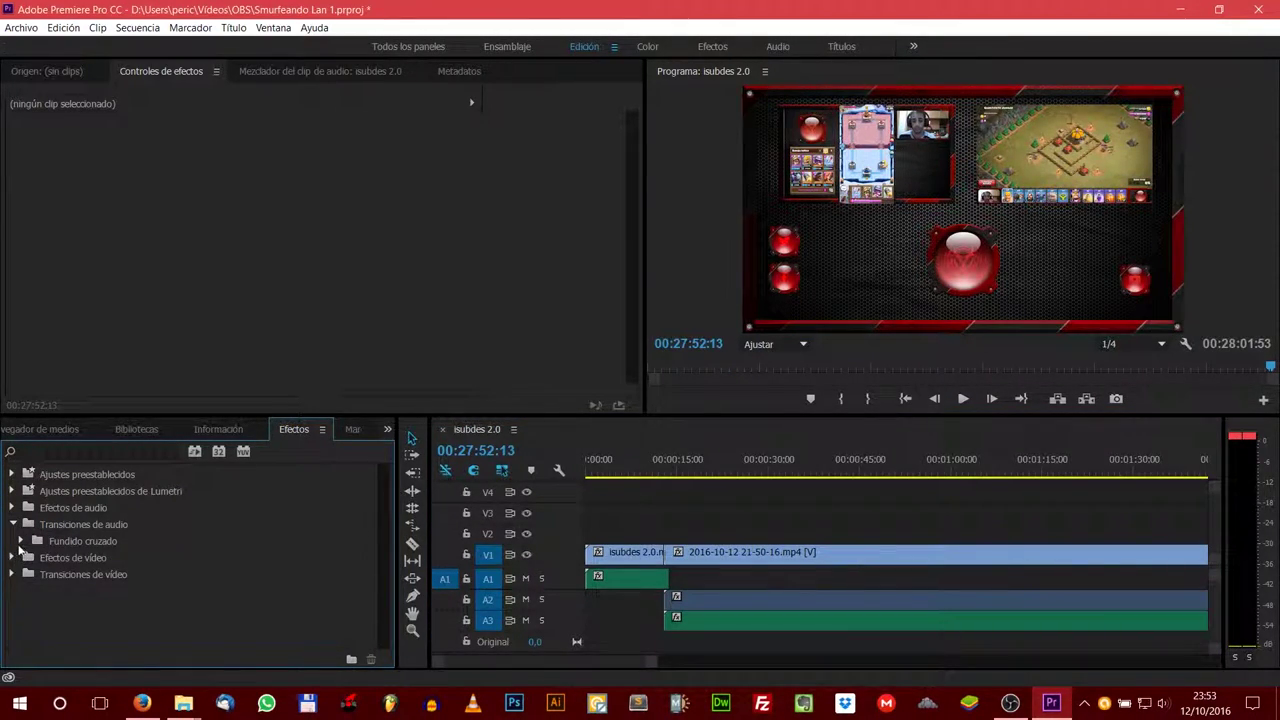
{"action": "left_click", "coordinate": [21, 541]}
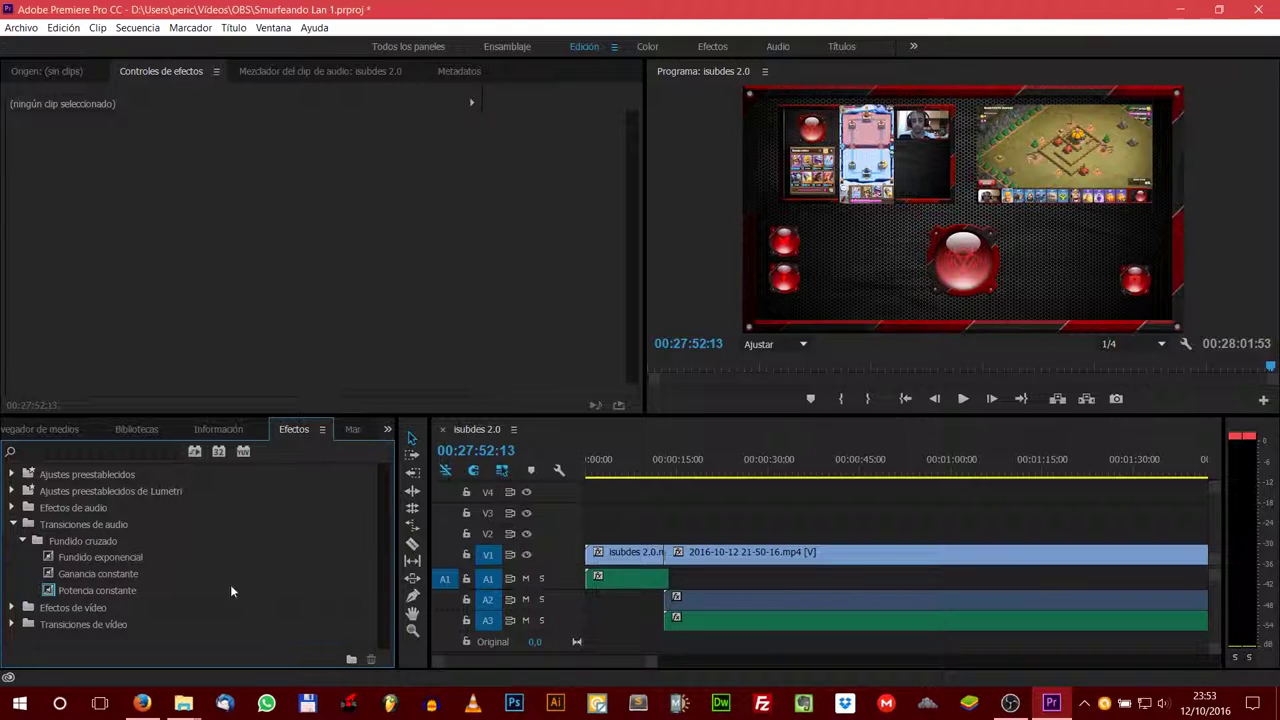
{"action": "left_click_drag", "start_coordinate": [79, 594], "coordinate": [659, 578]}
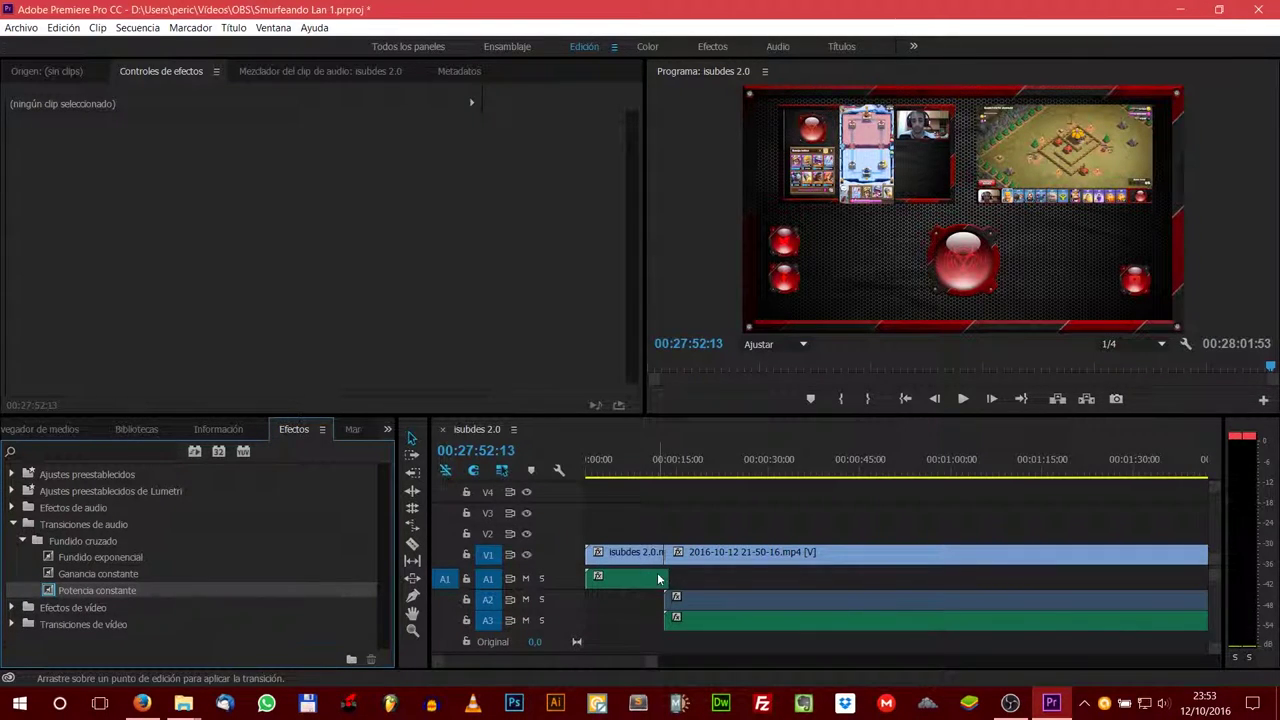
{"action": "left_click_drag", "start_coordinate": [597, 661], "coordinate": [874, 657]}
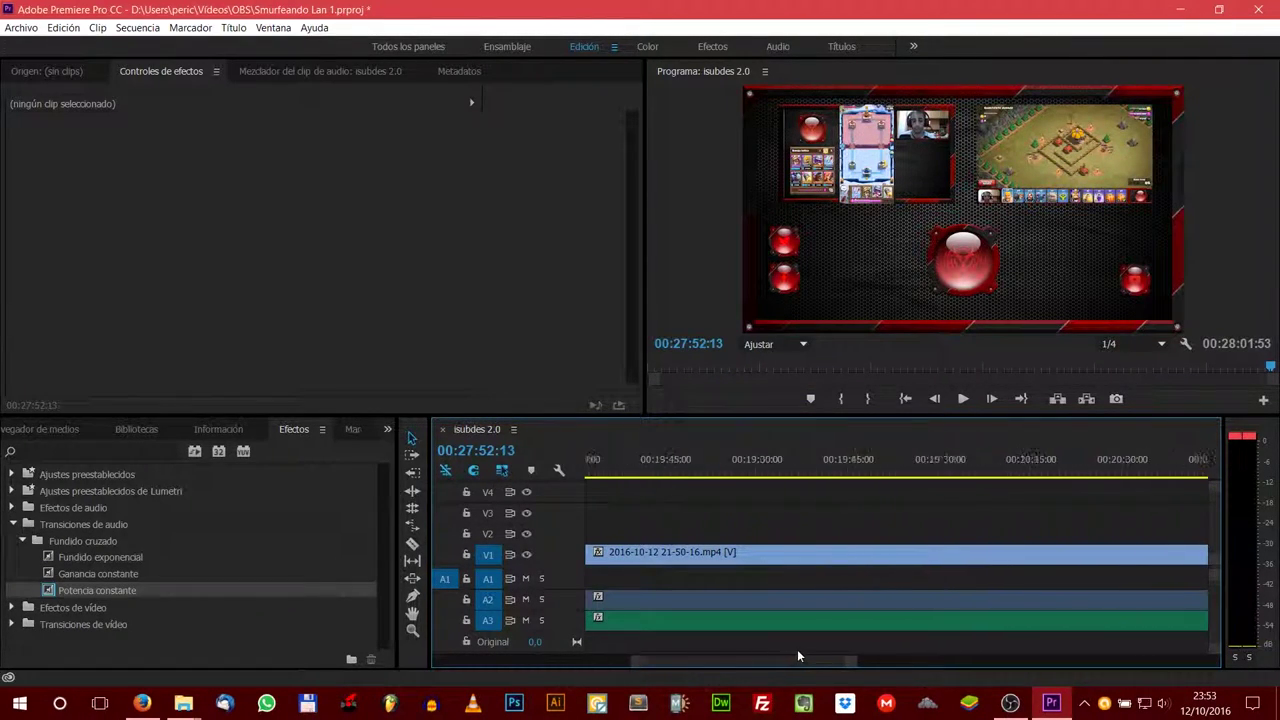
{"action": "left_click_drag", "start_coordinate": [874, 657], "coordinate": [892, 656]}
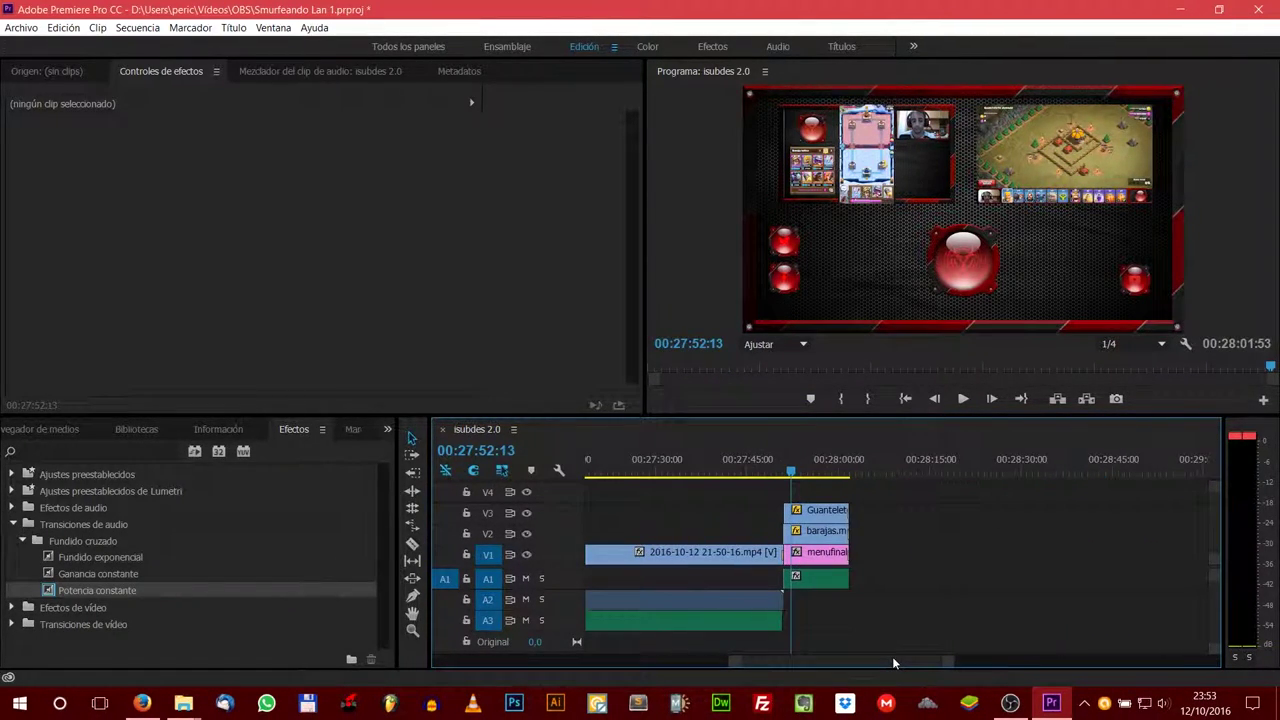
{"action": "left_click_drag", "start_coordinate": [125, 588], "coordinate": [535, 592]}
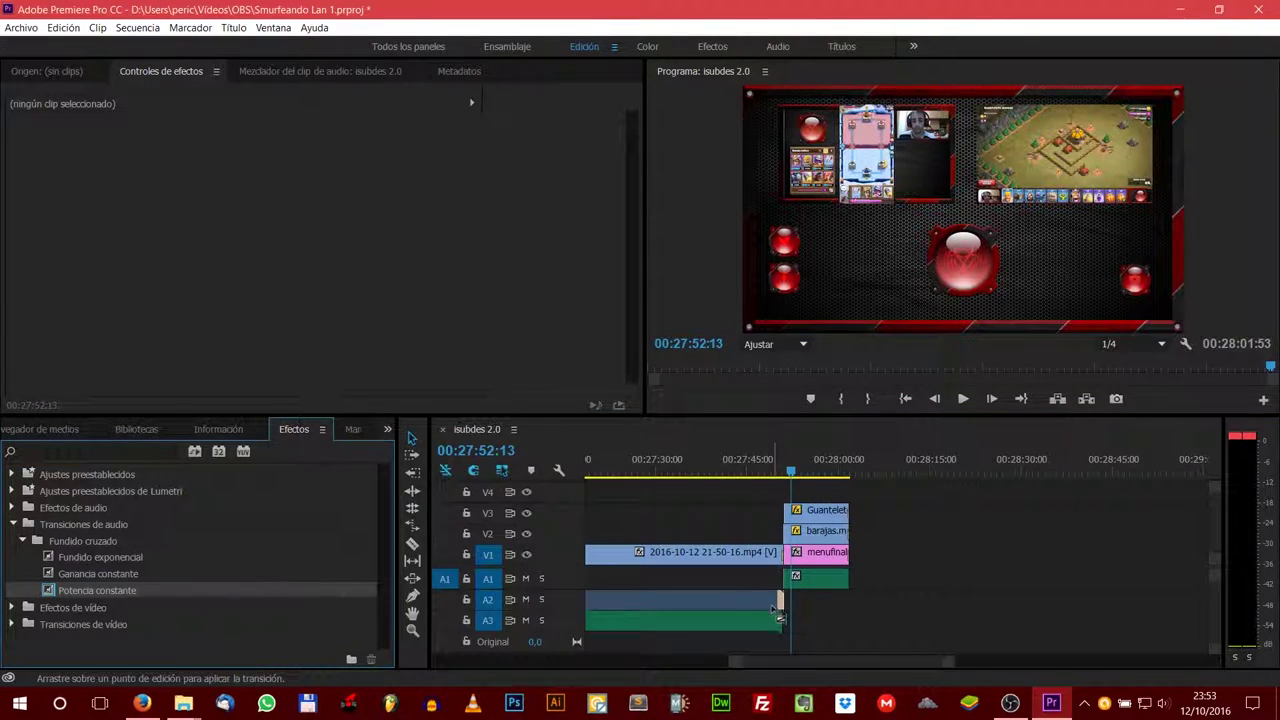
{"action": "left_click_drag", "start_coordinate": [781, 625], "coordinate": [780, 621]}
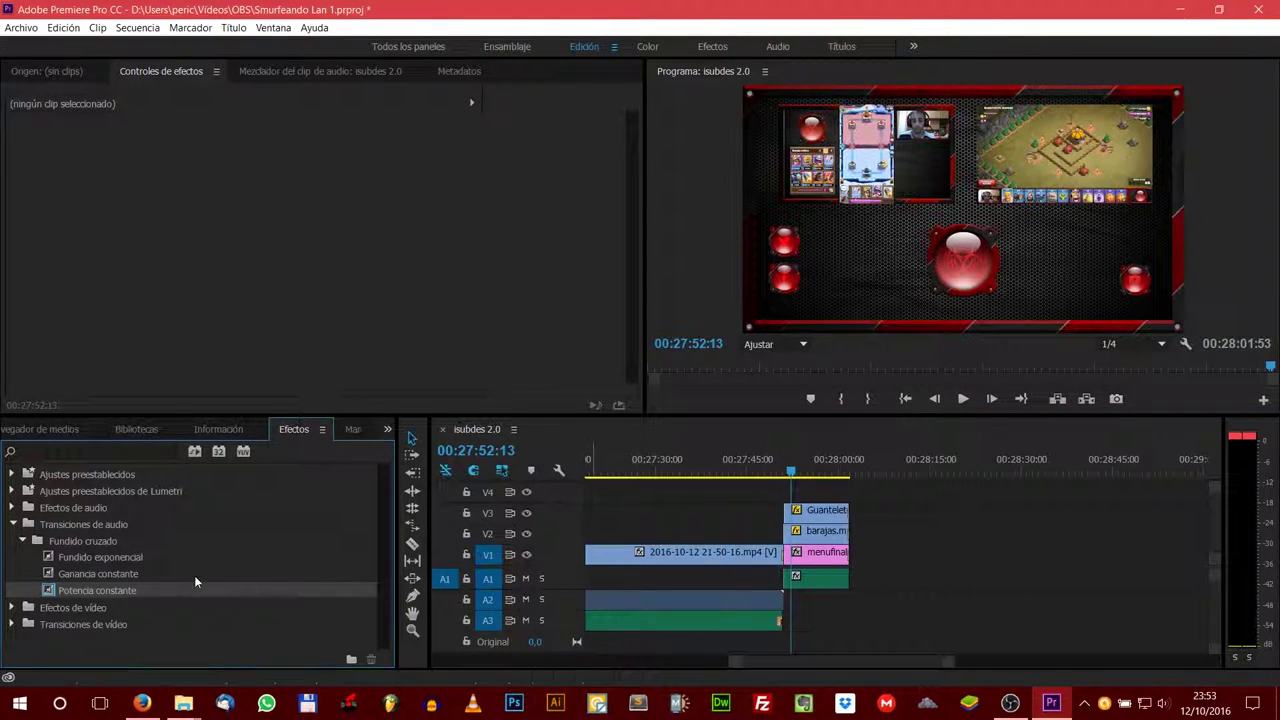
{"action": "left_click_drag", "start_coordinate": [118, 592], "coordinate": [780, 600]}
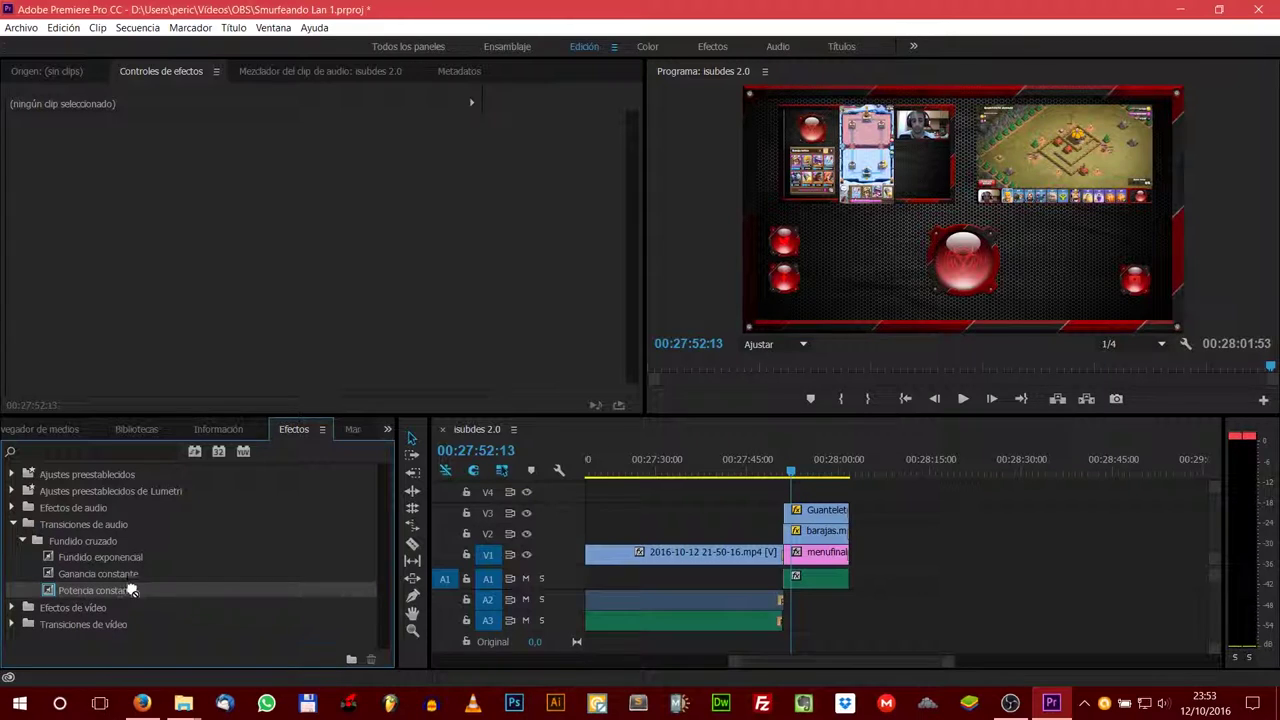
{"action": "left_click_drag", "start_coordinate": [131, 591], "coordinate": [733, 578]}
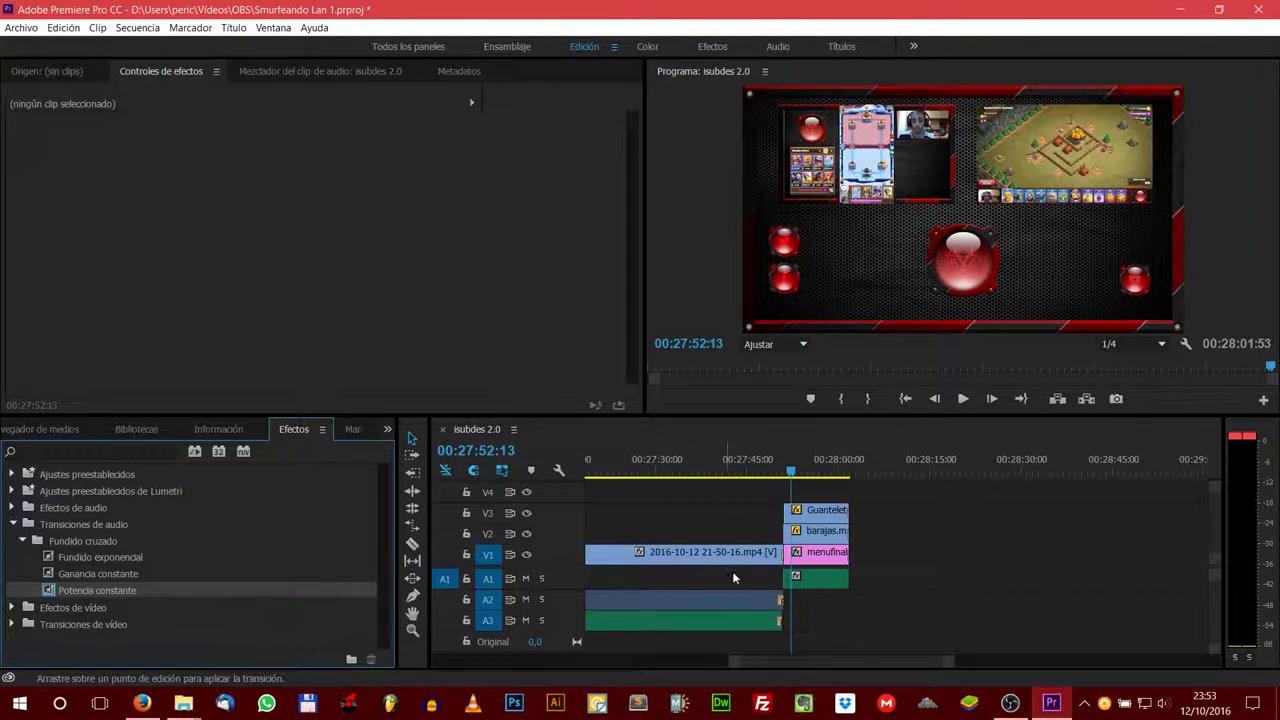
{"action": "left_click_drag", "start_coordinate": [836, 588], "coordinate": [838, 585]}
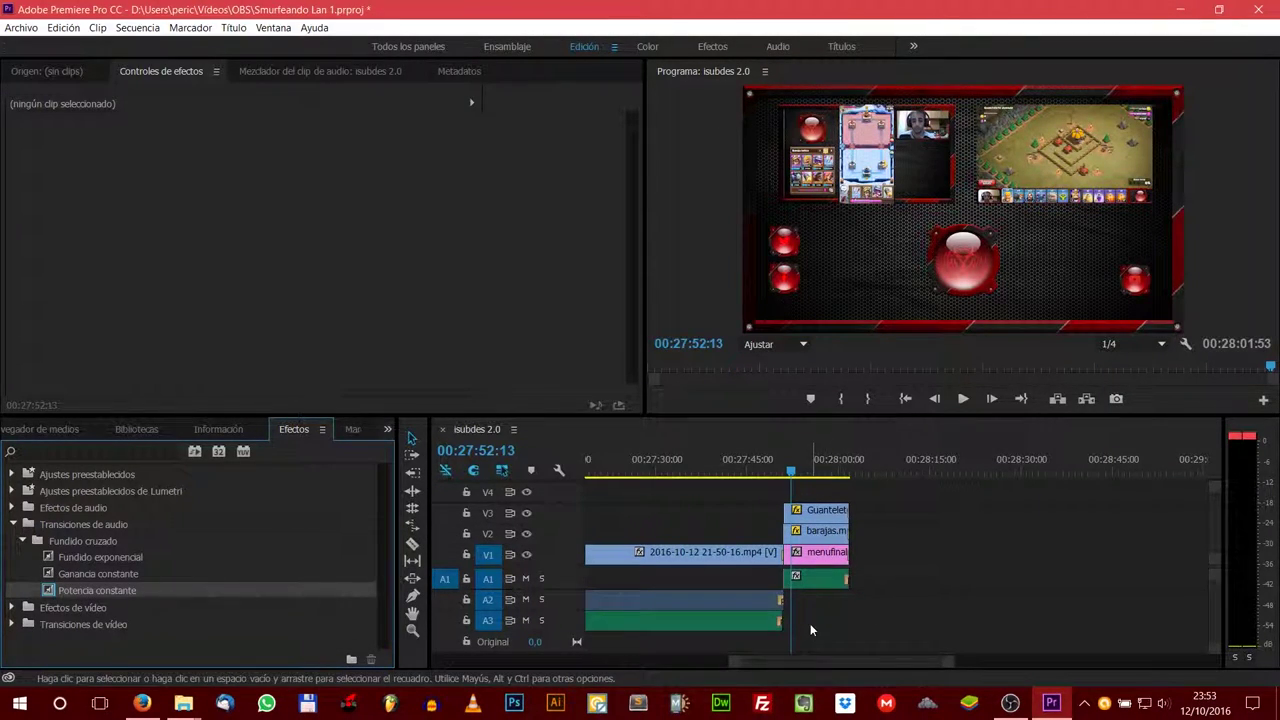
{"action": "left_click_drag", "start_coordinate": [826, 660], "coordinate": [696, 660]}
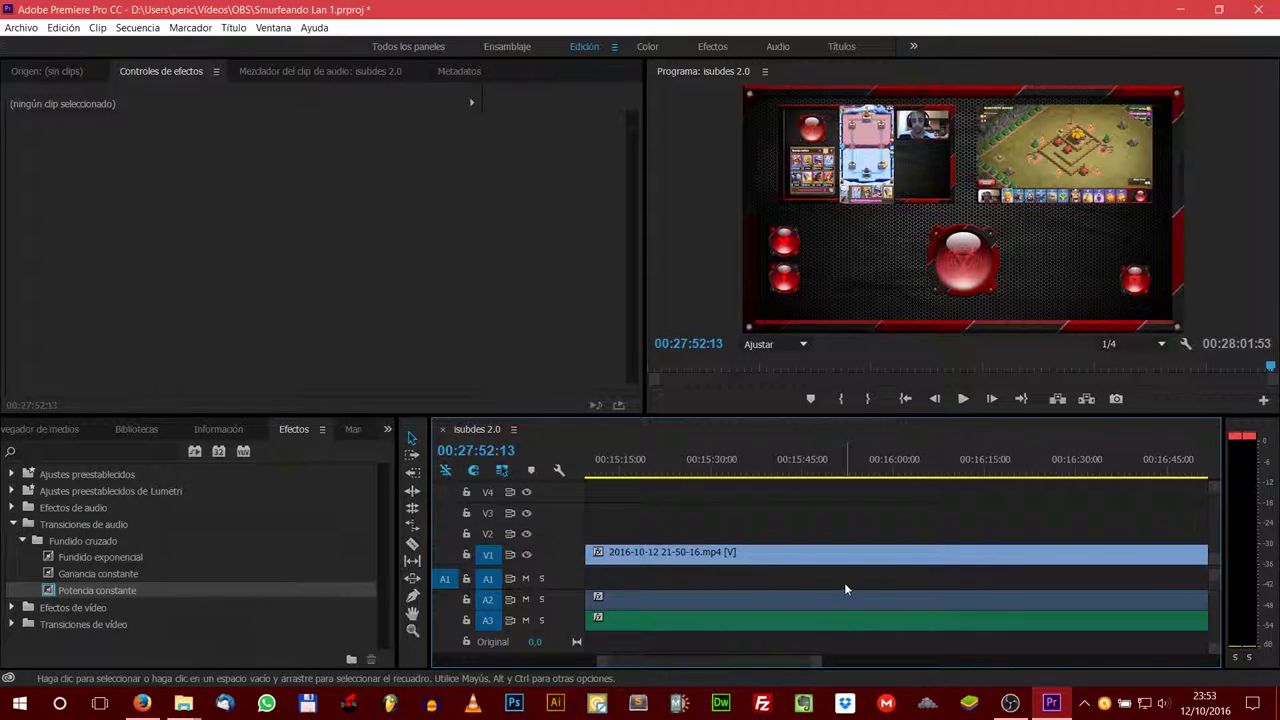
{"action": "key", "text": "minus"}
{"action": "key", "text": "minus"}
{"action": "key", "text": "minus"}
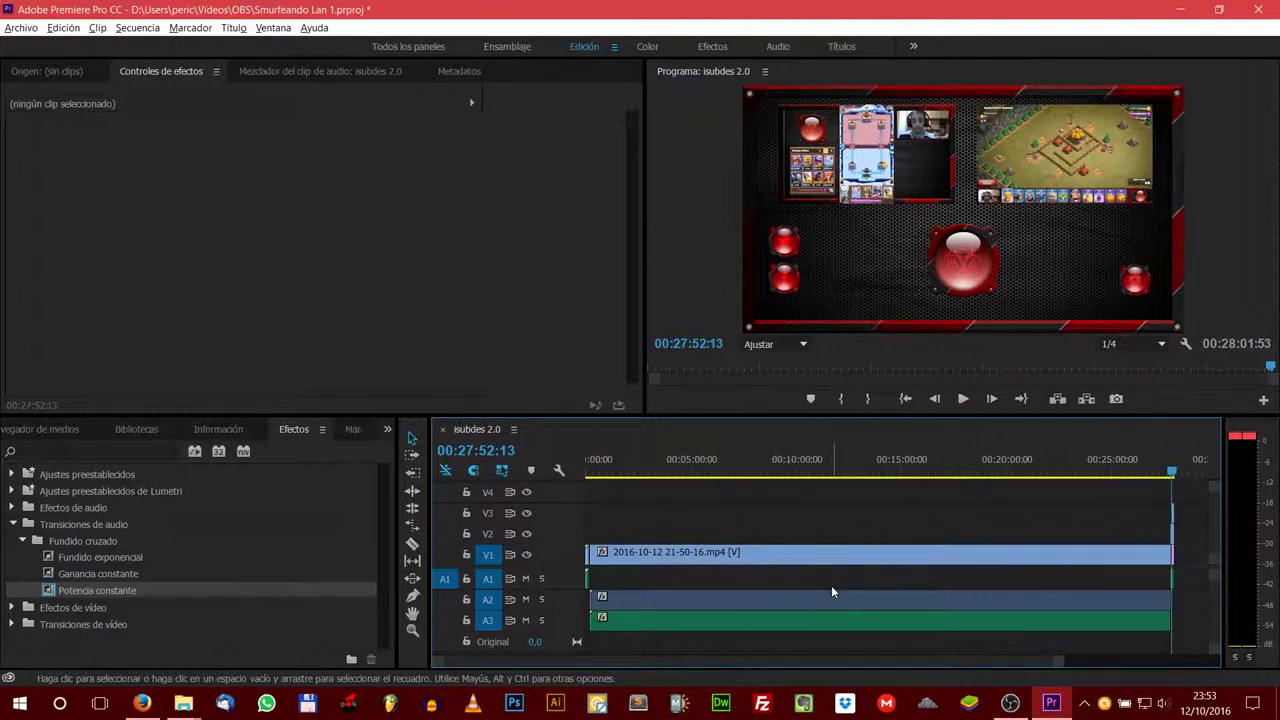
{"action": "key", "text": "minus"}
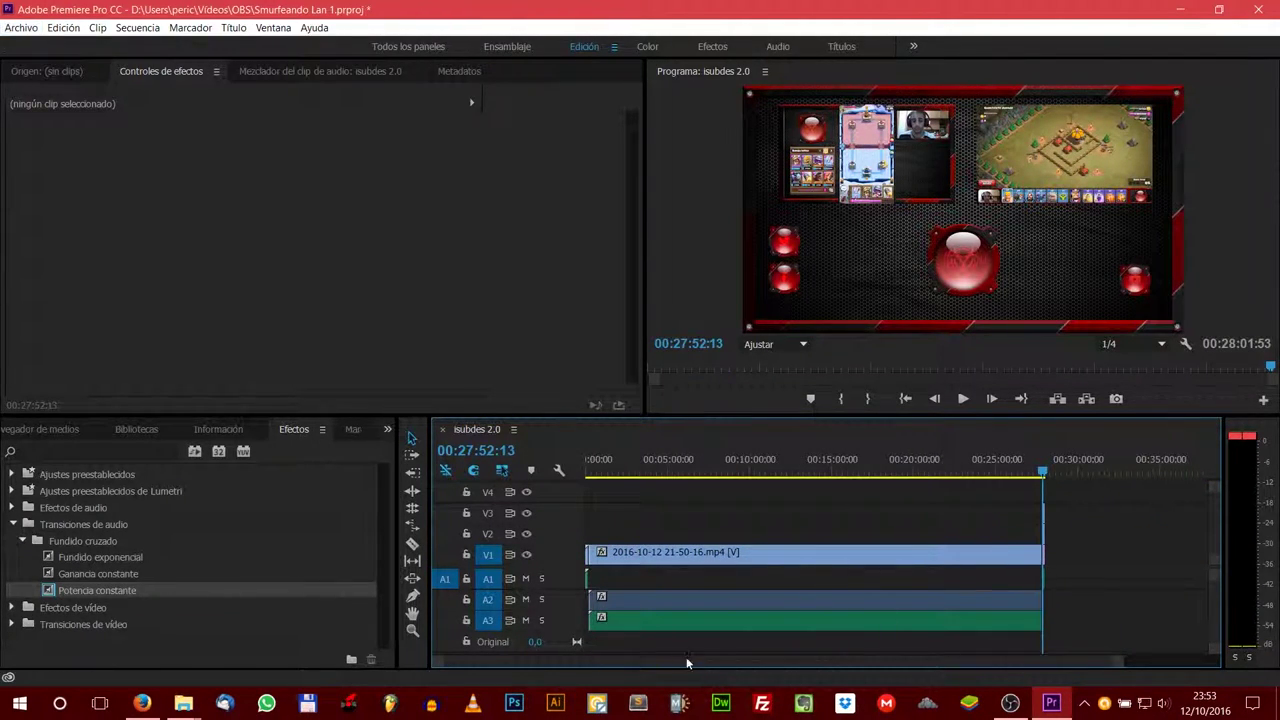
{"action": "scroll", "coordinate": [738, 606], "scroll_direction": "up", "scroll_amount": 2}
{"action": "scroll", "coordinate": [730, 603], "scroll_direction": "up", "scroll_amount": 2}
{"action": "scroll", "coordinate": [725, 601], "scroll_direction": "up", "scroll_amount": 2}
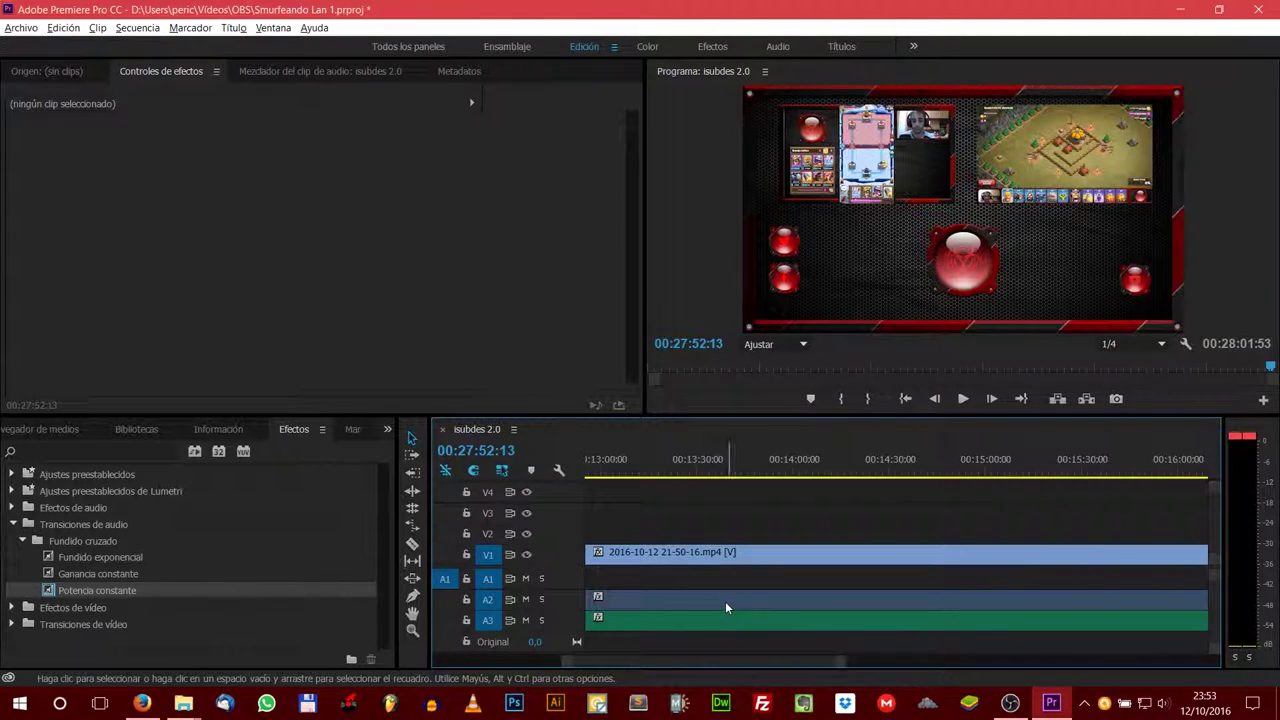
{"action": "left_click_drag", "start_coordinate": [690, 660], "coordinate": [509, 656]}
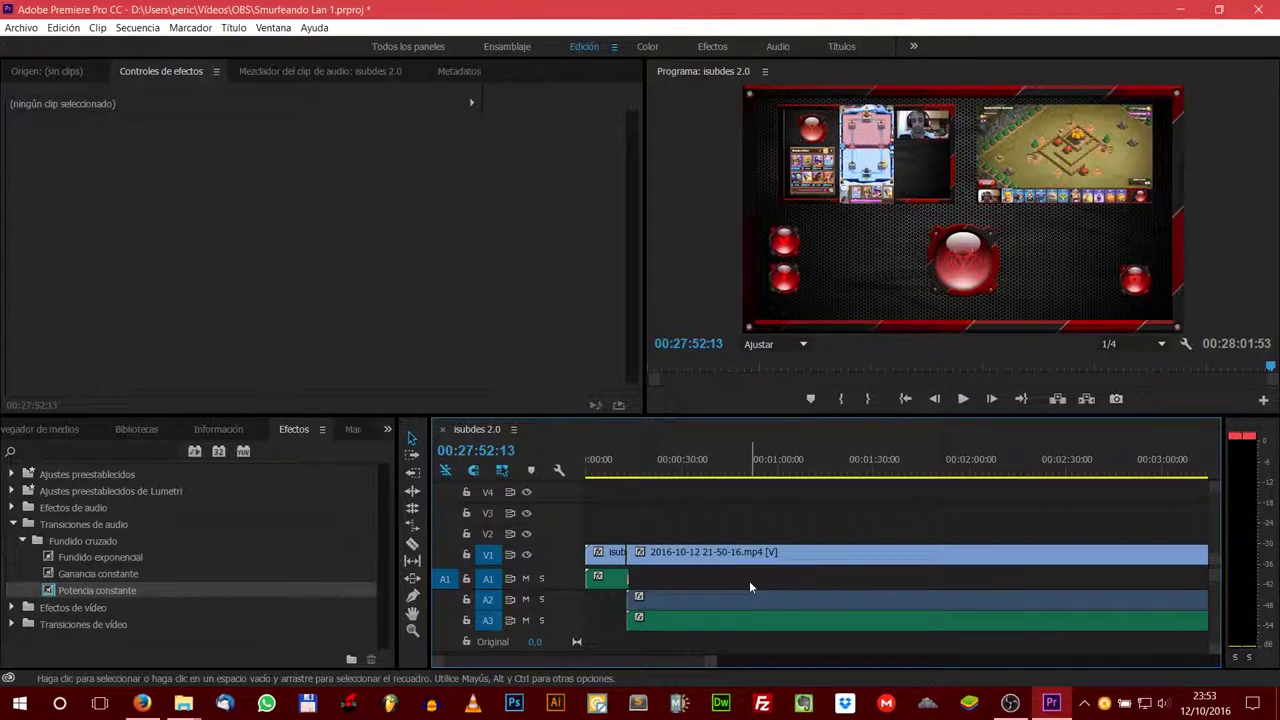
Step: In the Audio workspace, lower the Audio 1 fader to -13.9 dB and return to the sequence start
{"action": "left_click", "coordinate": [778, 47]}
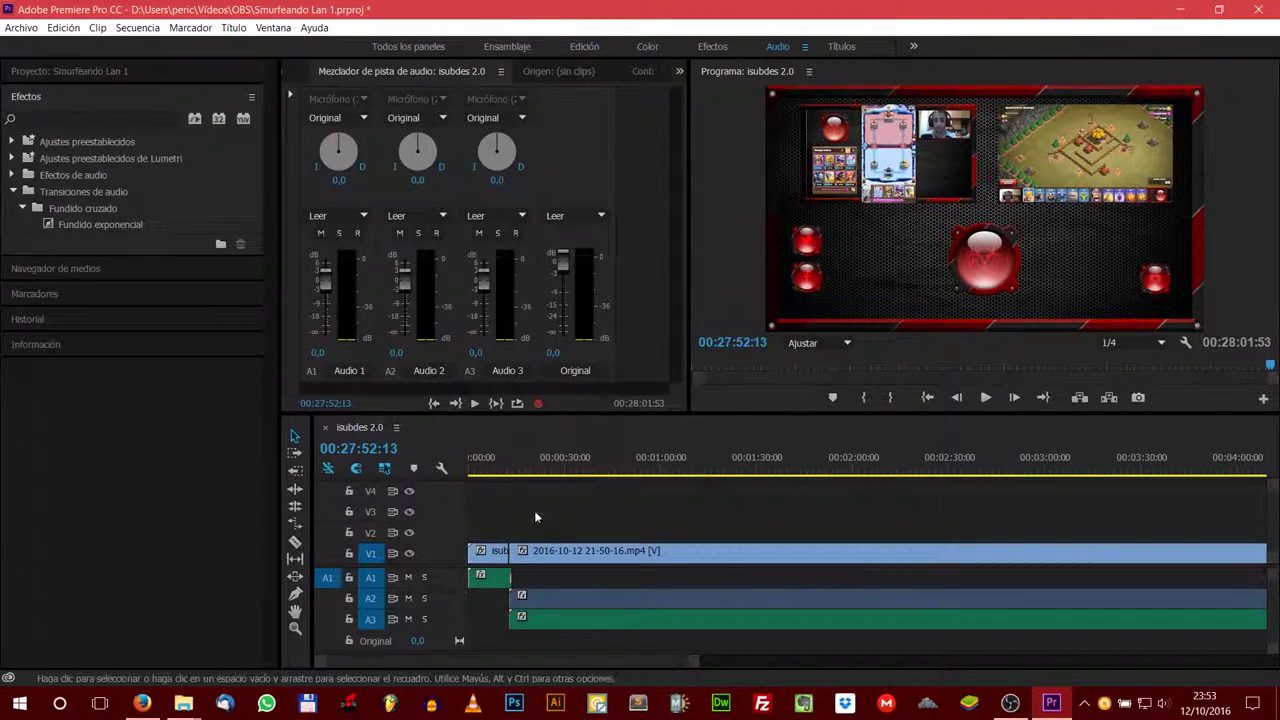
{"action": "left_click_drag", "start_coordinate": [326, 278], "coordinate": [328, 320]}
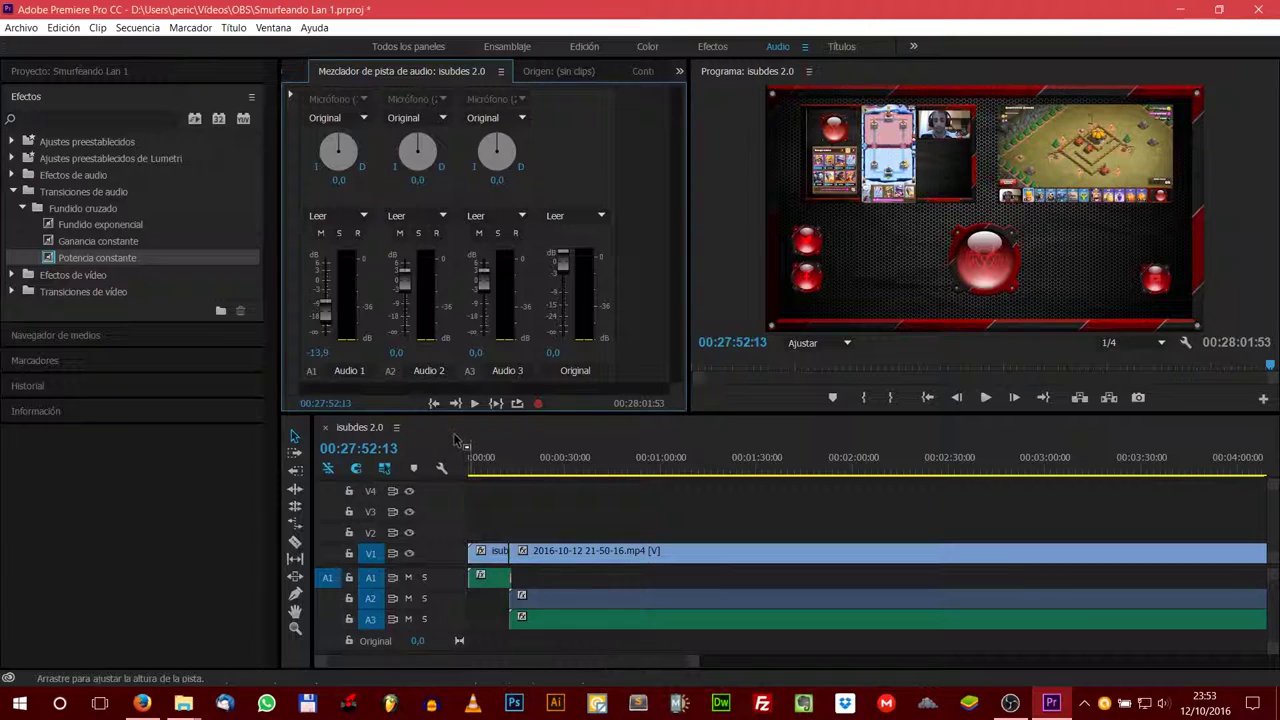
{"action": "left_click", "coordinate": [479, 464]}
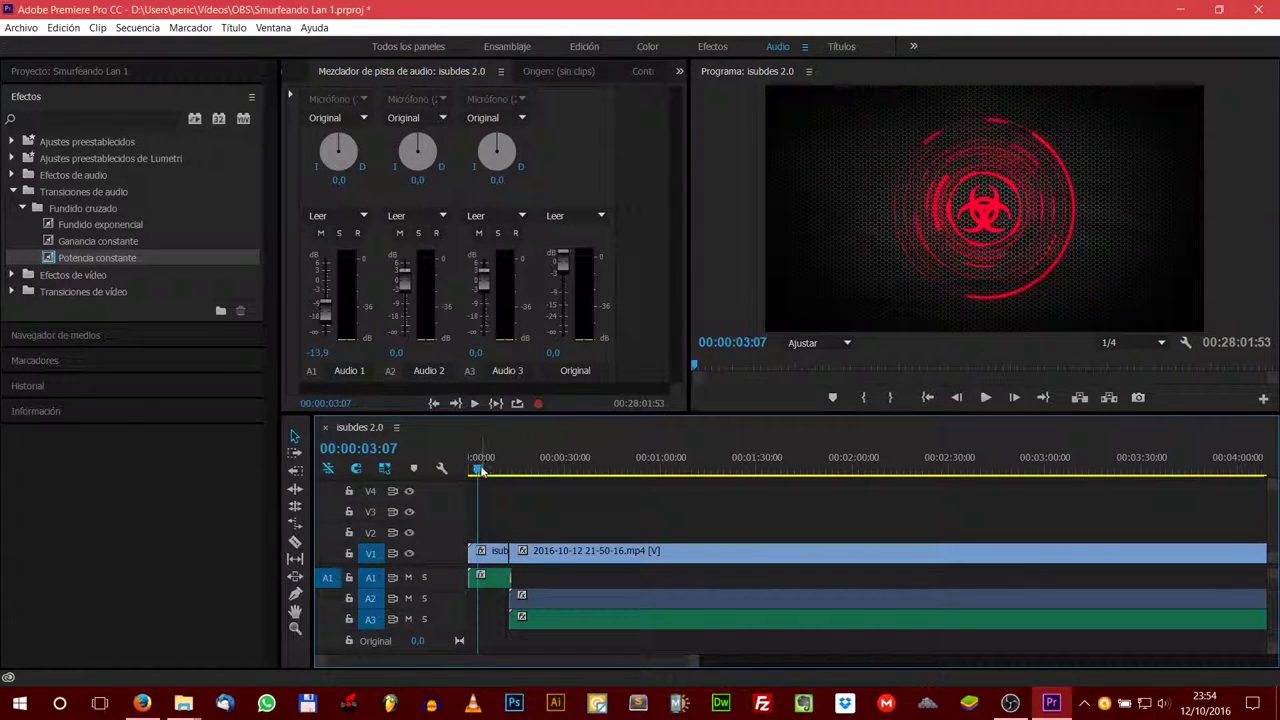
Step: Play from the start while lowering Audio 3 to -20.9 dB and Audio 2 to -6.7 dB
{"action": "left_click_drag", "start_coordinate": [479, 470], "coordinate": [471, 470]}
{"action": "key", "text": "space"}
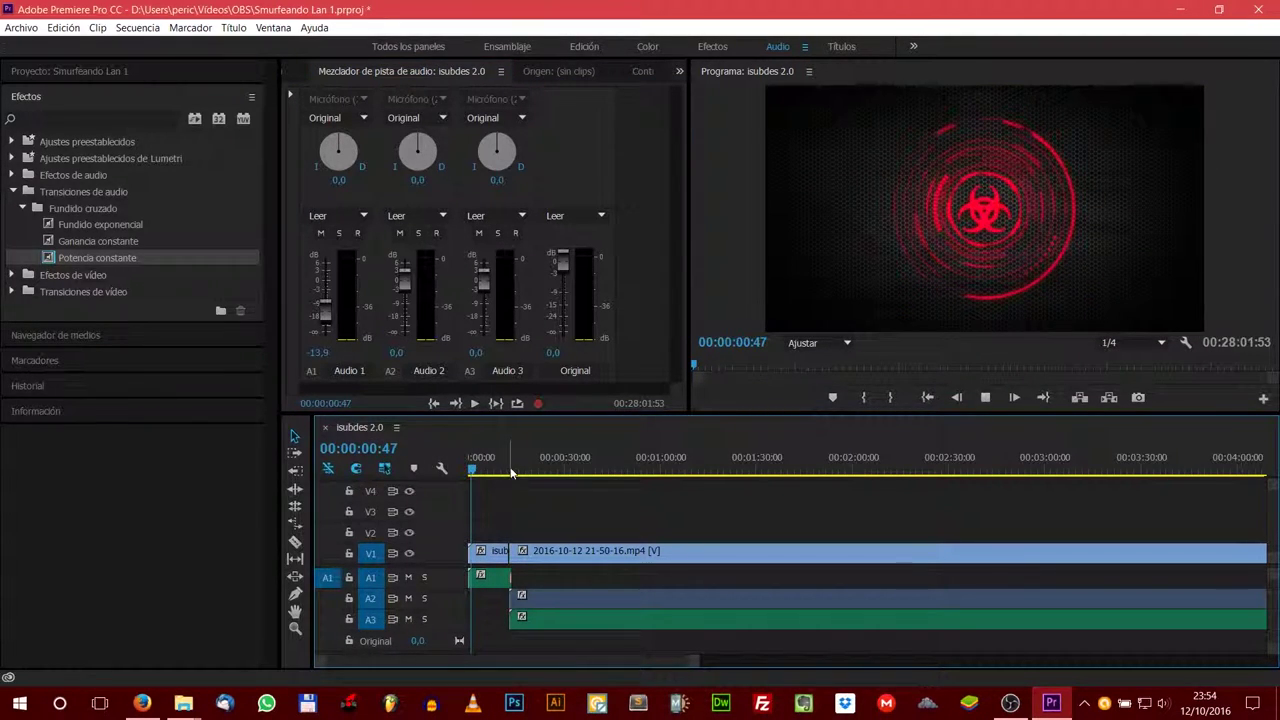
{"action": "left_click_drag", "start_coordinate": [483, 270], "coordinate": [488, 320]}
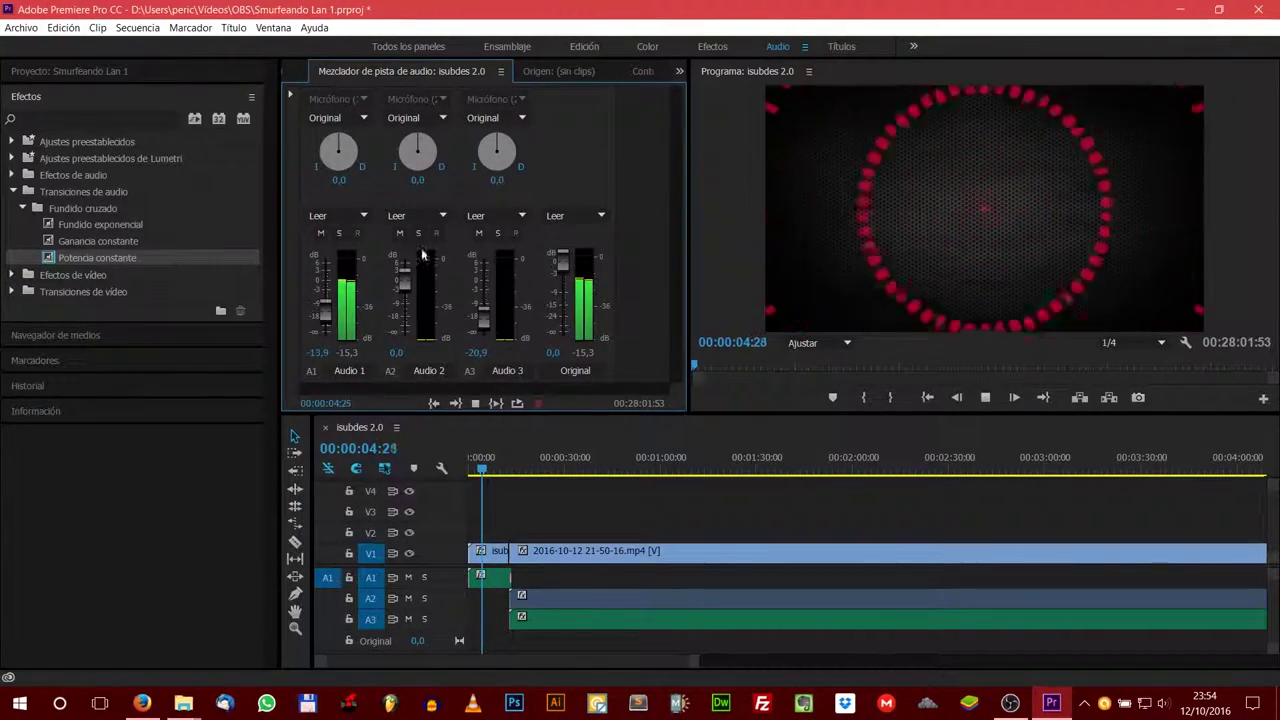
{"action": "left_click_drag", "start_coordinate": [404, 282], "coordinate": [407, 296]}
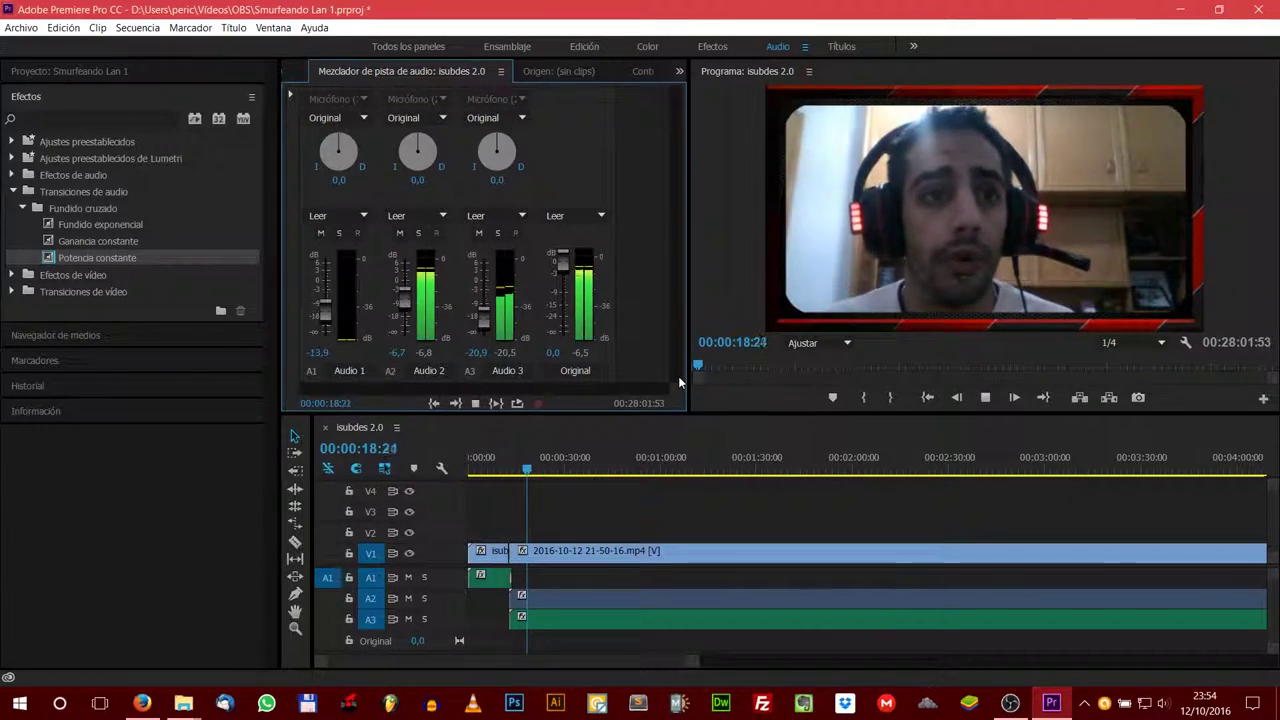
Step: Spot-check the mix by playing briefly from around the two-minute mark and around 00:18:30
{"action": "key", "text": "space"}
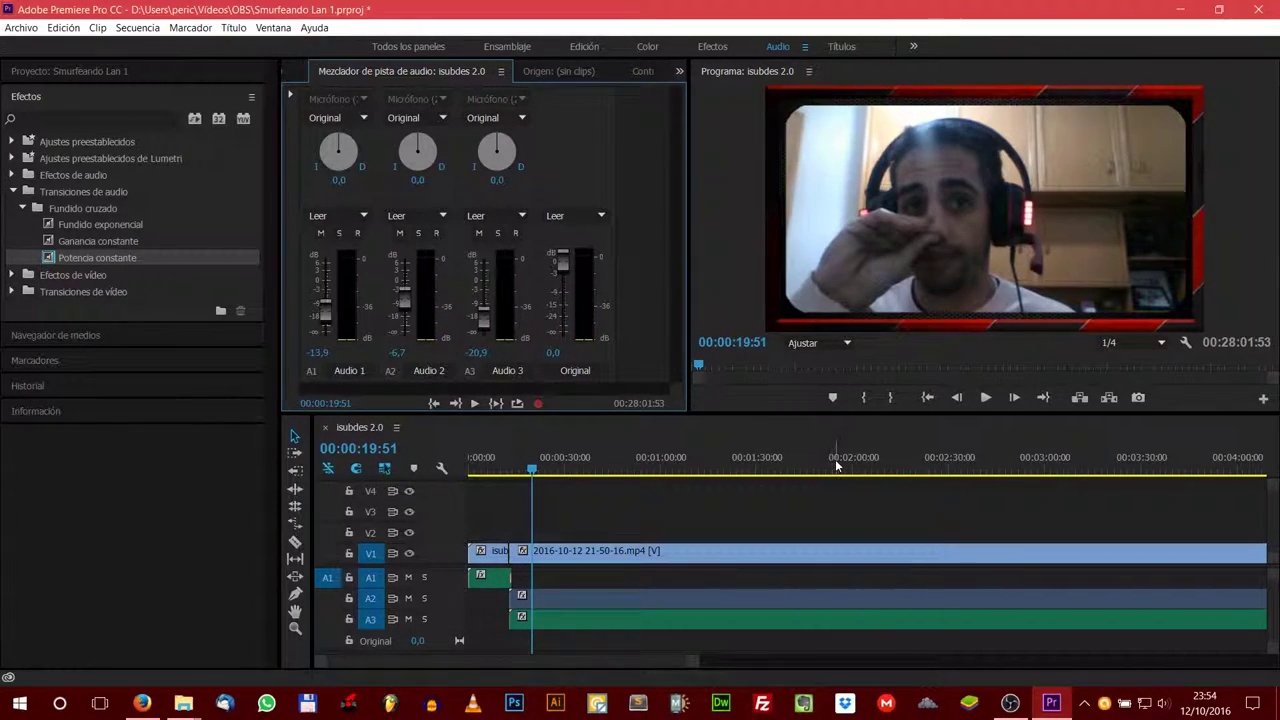
{"action": "left_click", "coordinate": [835, 459]}
{"action": "key", "text": "space"}
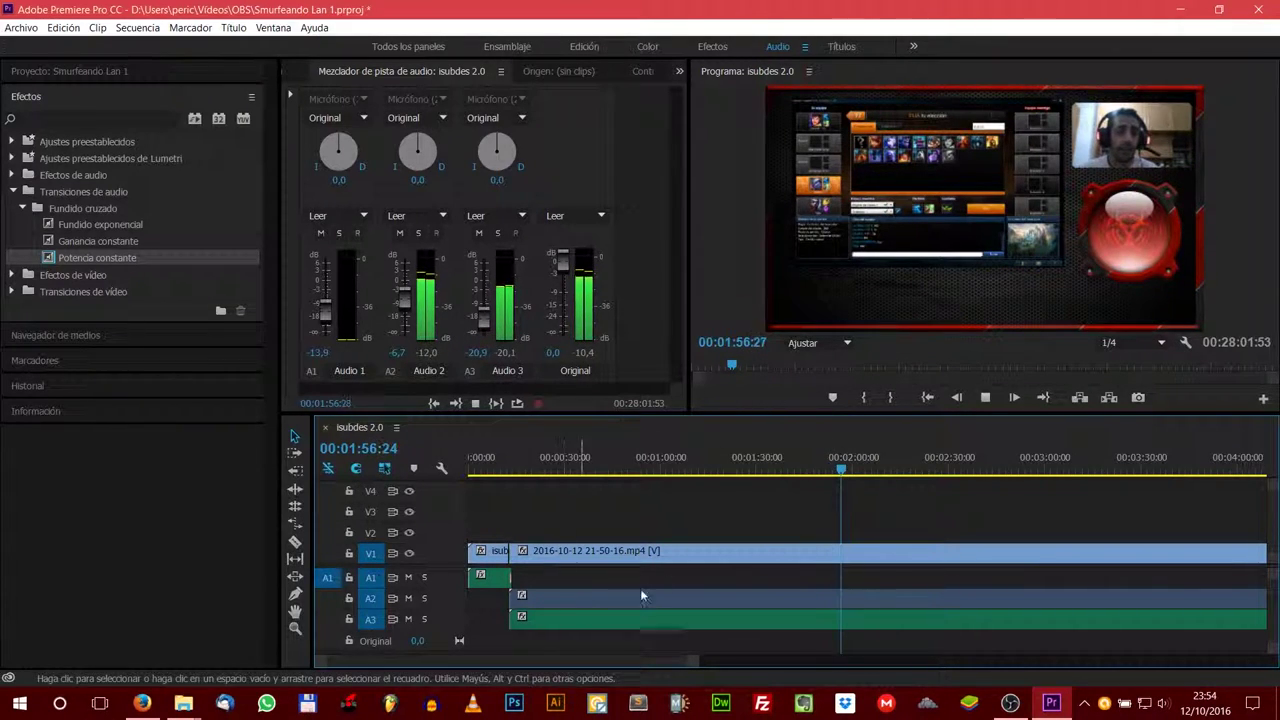
{"action": "key", "text": "space"}
{"action": "left_click_drag", "start_coordinate": [605, 660], "coordinate": [877, 655]}
{"action": "left_click", "coordinate": [988, 460]}
{"action": "key", "text": "space"}
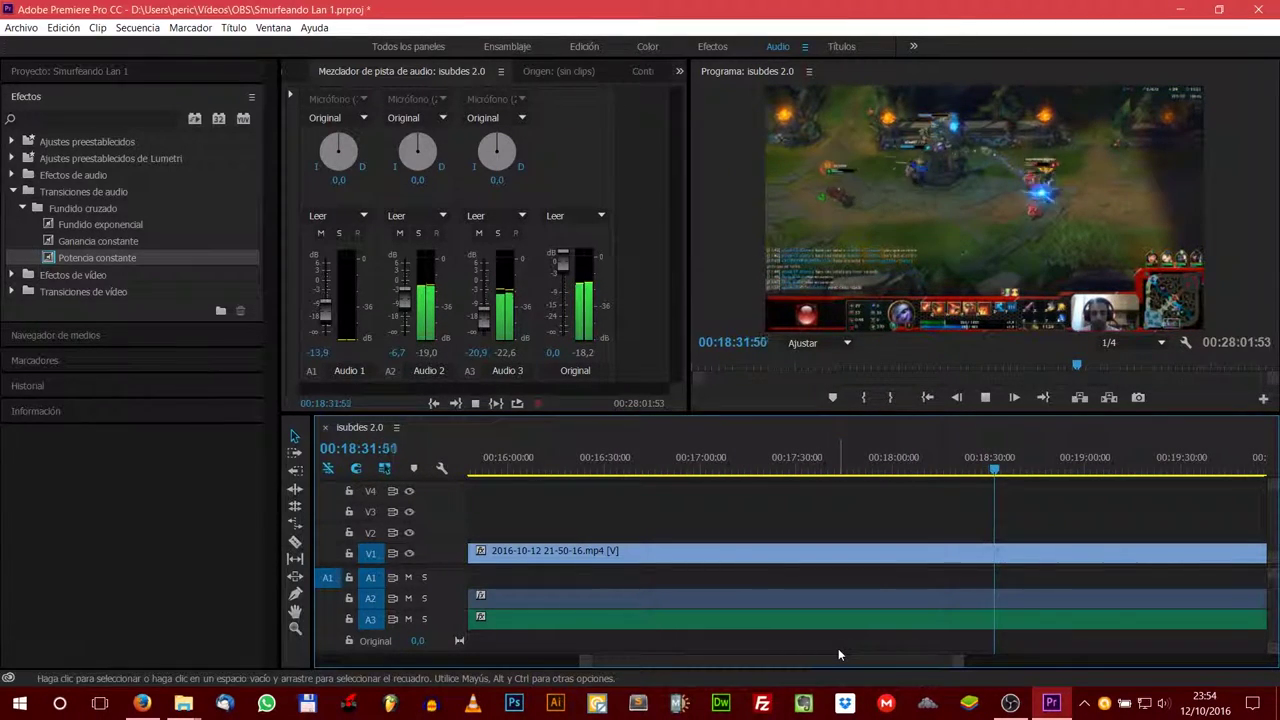
{"action": "key", "text": "space"}
{"action": "mouse_move", "coordinate": [840, 656]}
{"action": "left_mouse_down"}
{"action": "mouse_move", "coordinate": [893, 667]}
{"action": "mouse_move", "coordinate": [983, 657]}
{"action": "left_mouse_up"}
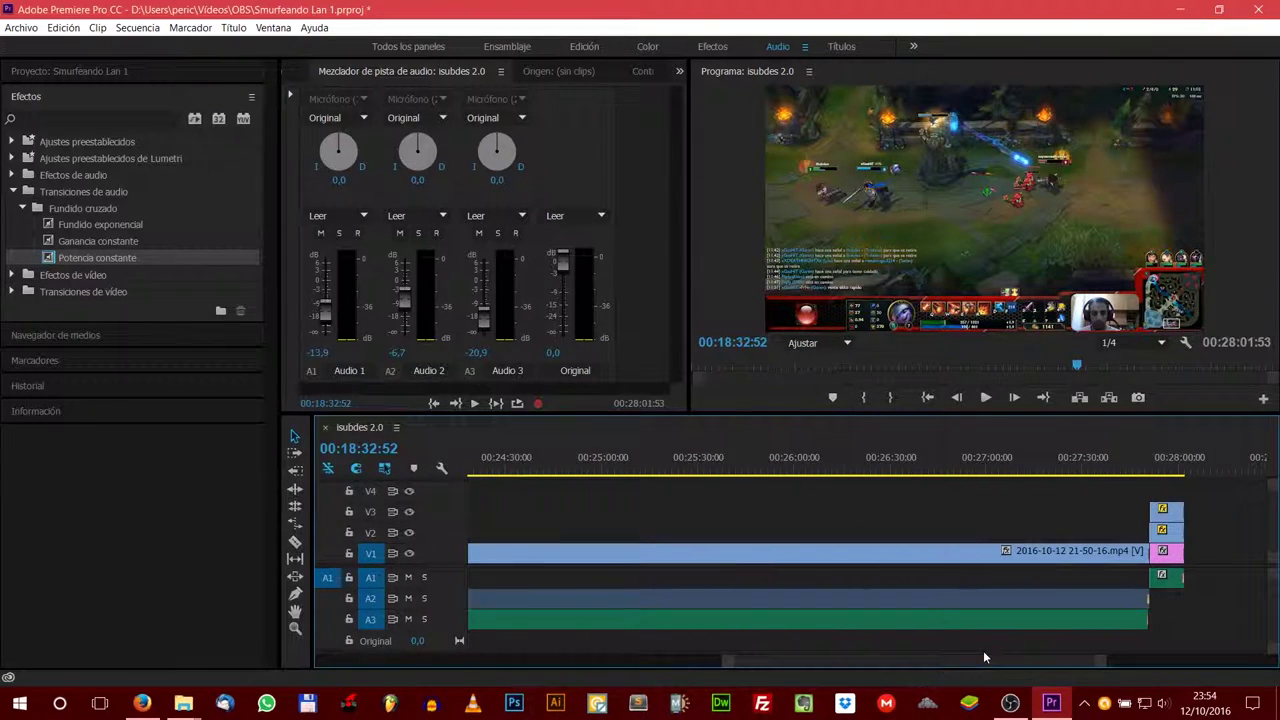
Step: Play back from about 00:27:00 through the ending, then save the Smurfeando Lan 1.prproj project
{"action": "left_click", "coordinate": [980, 462]}
{"action": "key", "text": "space"}
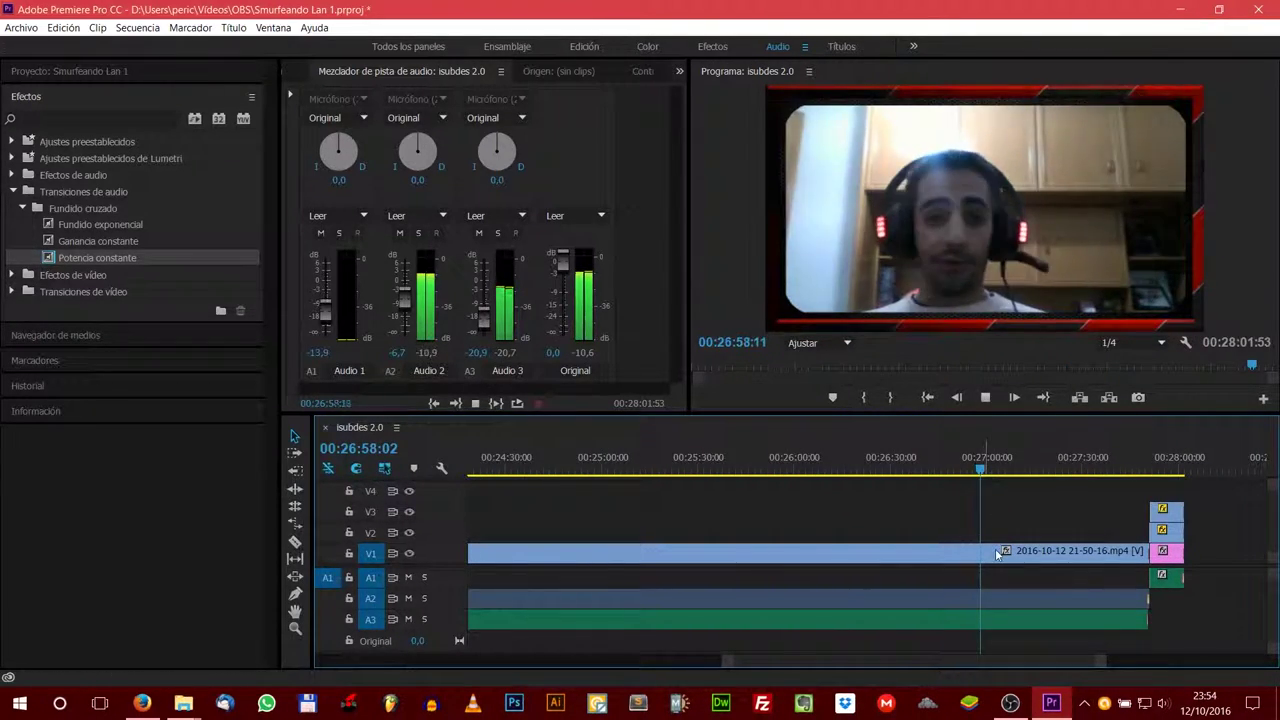
{"action": "key", "text": "space"}
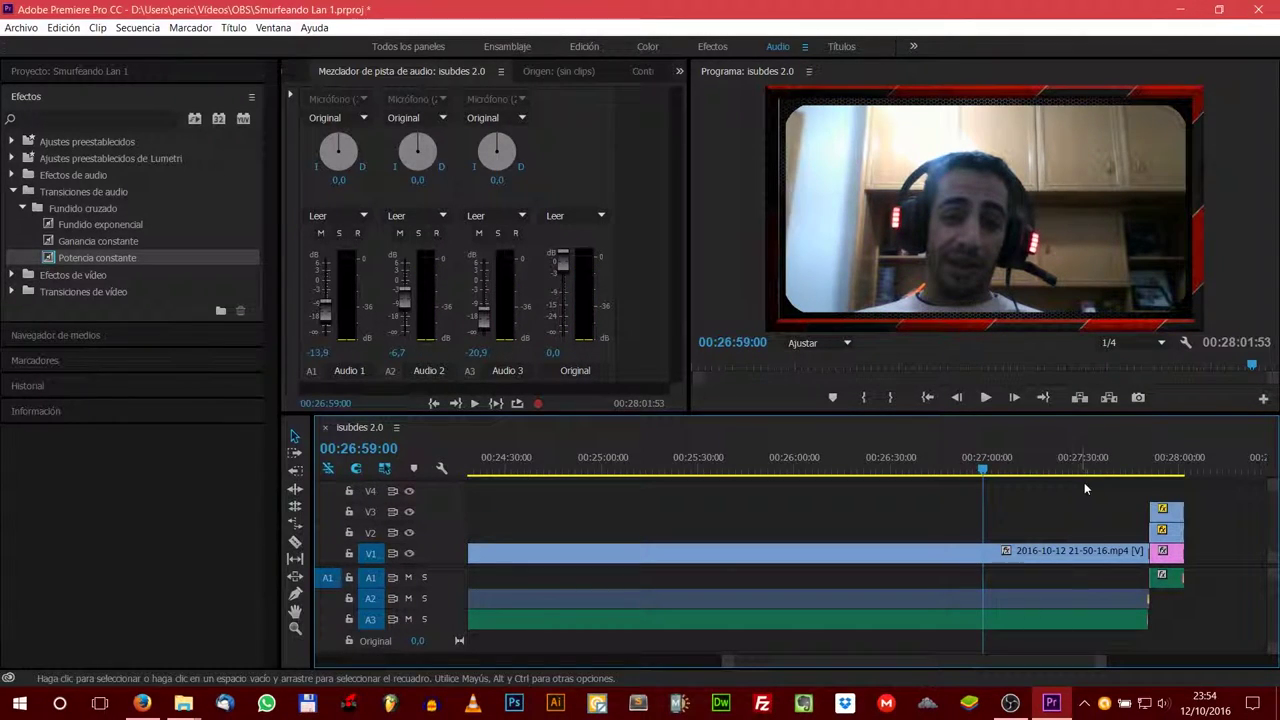
{"action": "left_click", "coordinate": [1135, 463]}
{"action": "key", "text": "space"}
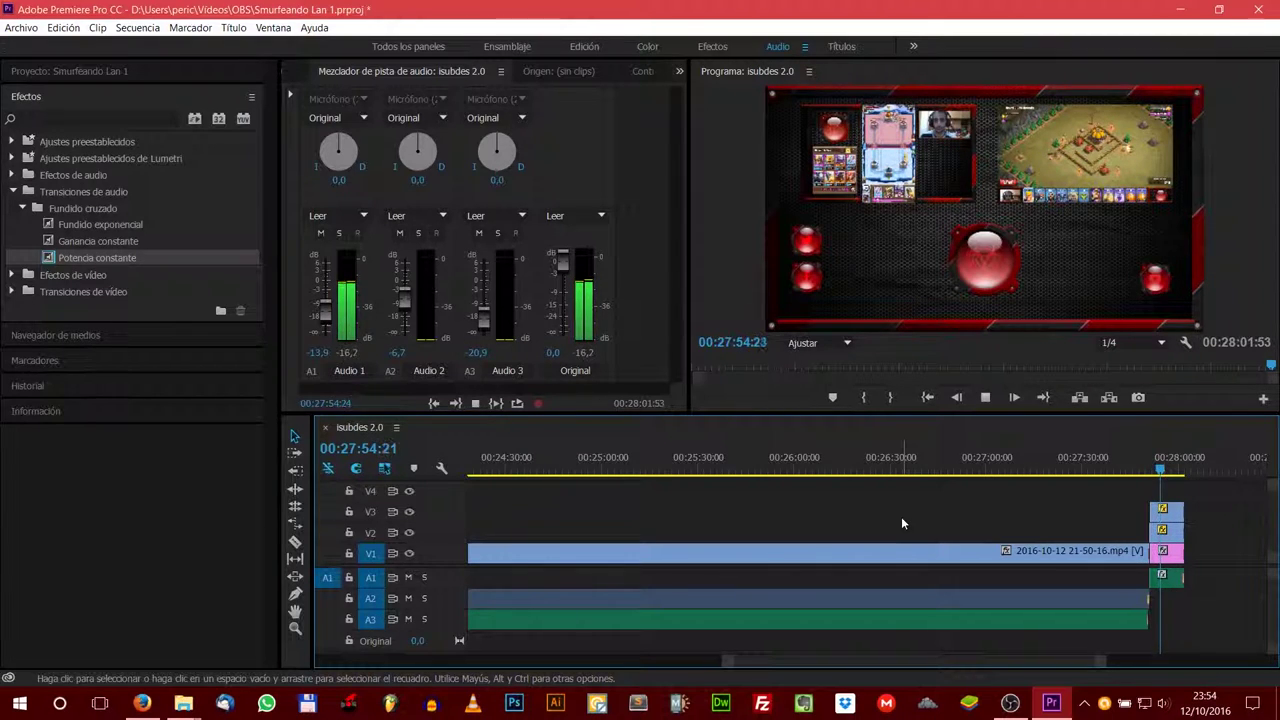
{"action": "key", "text": "space"}
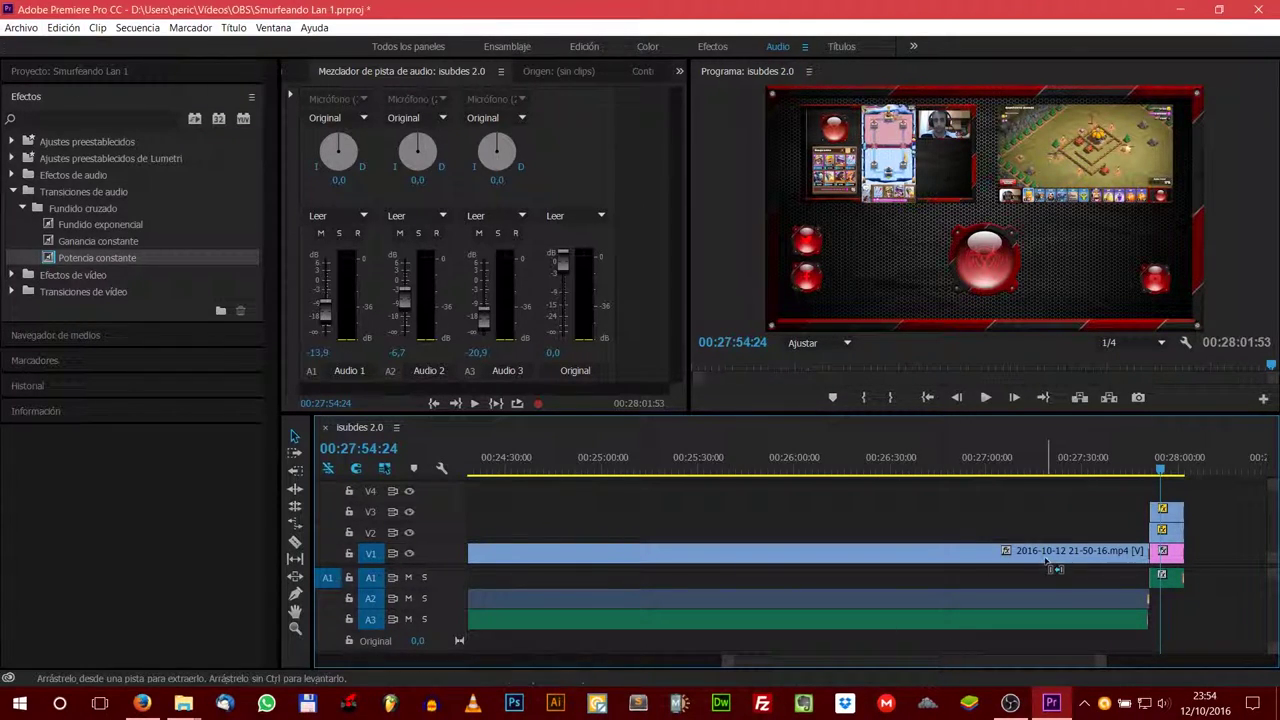
{"action": "key", "text": "ctrl+s"}
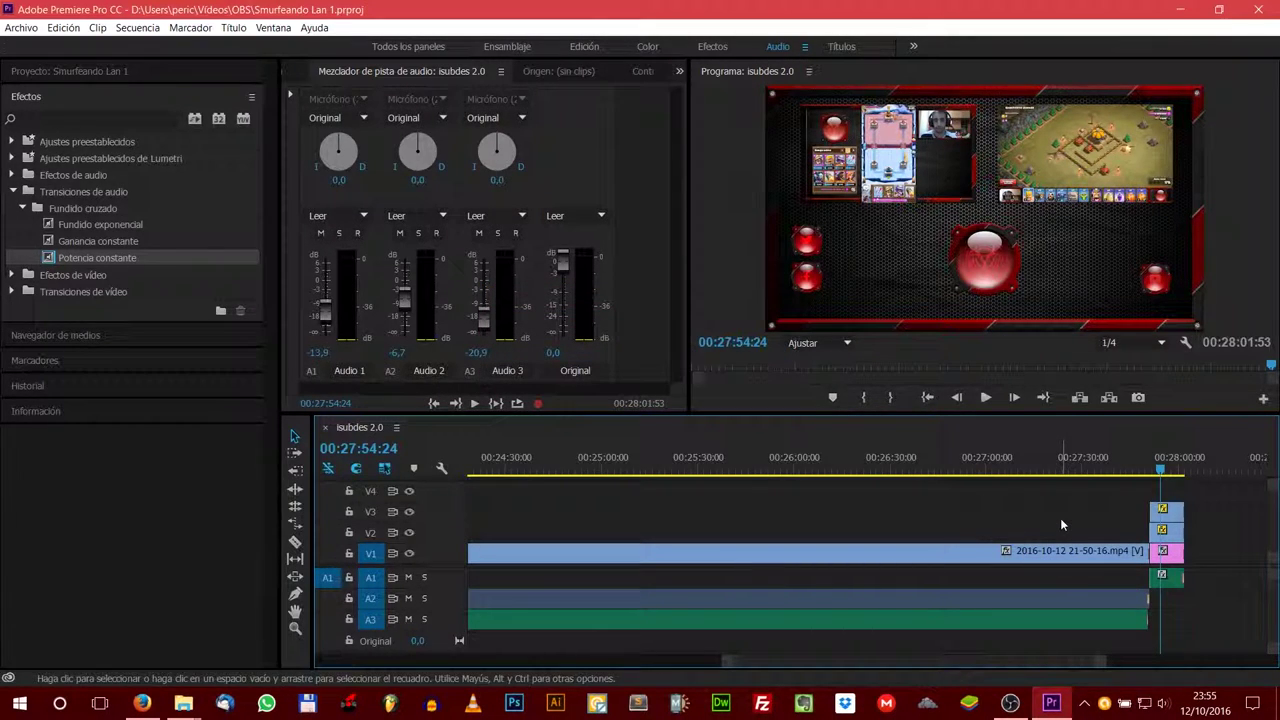
Step: Export the sequence via Archivo > Exportar > Medios at a custom 1920×1080 size to the Media Encoder queue
{"action": "left_click", "coordinate": [20, 28]}
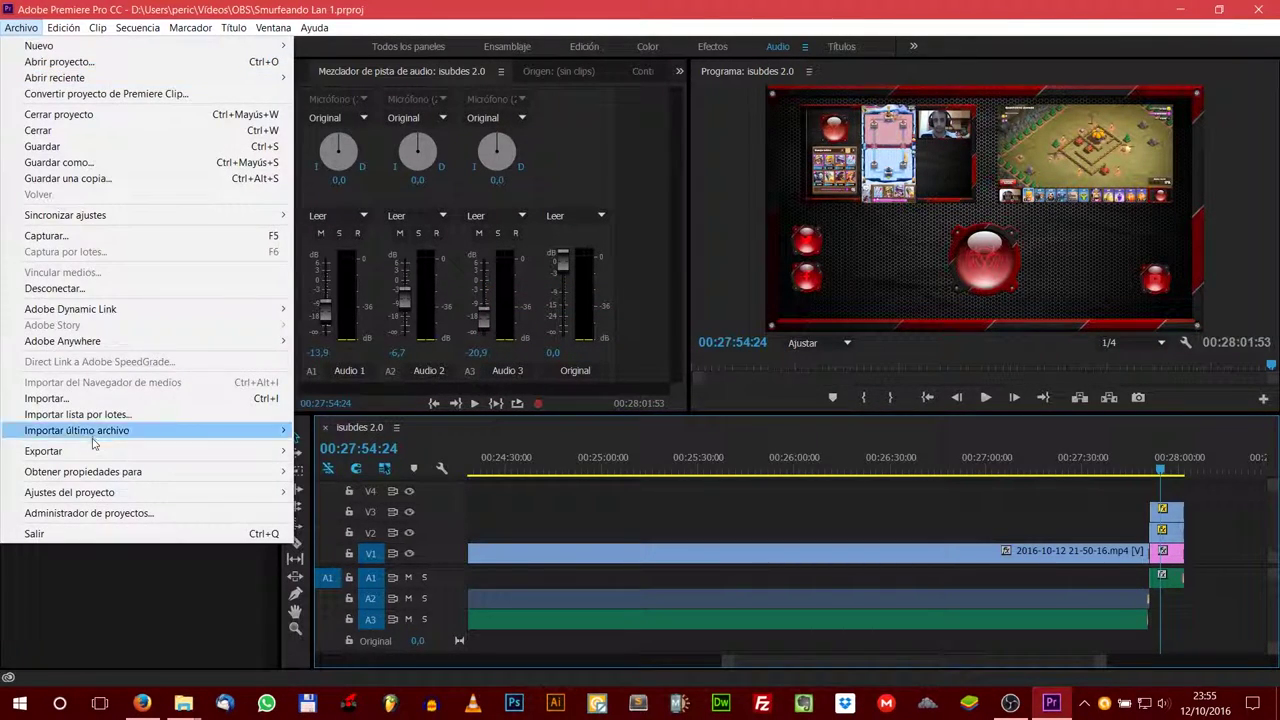
{"action": "mouse_move", "coordinate": [90, 451]}
{"action": "left_click", "coordinate": [332, 451]}
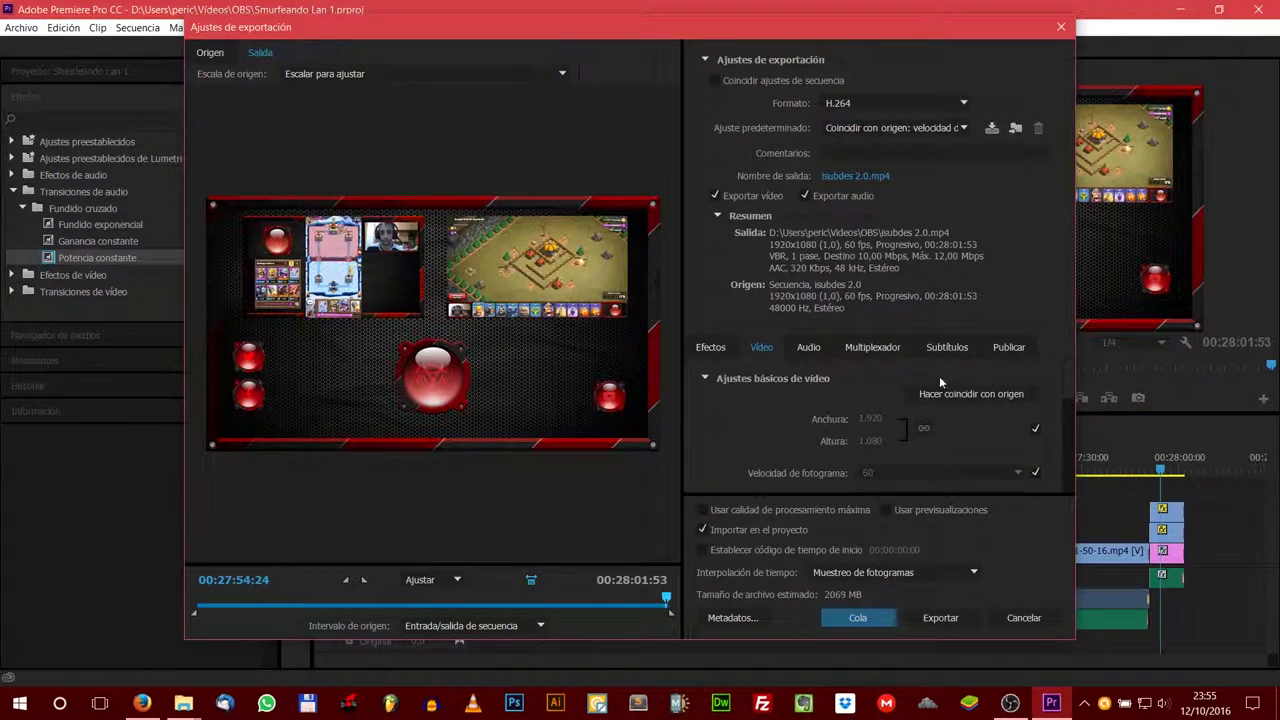
{"action": "left_click", "coordinate": [1036, 428]}
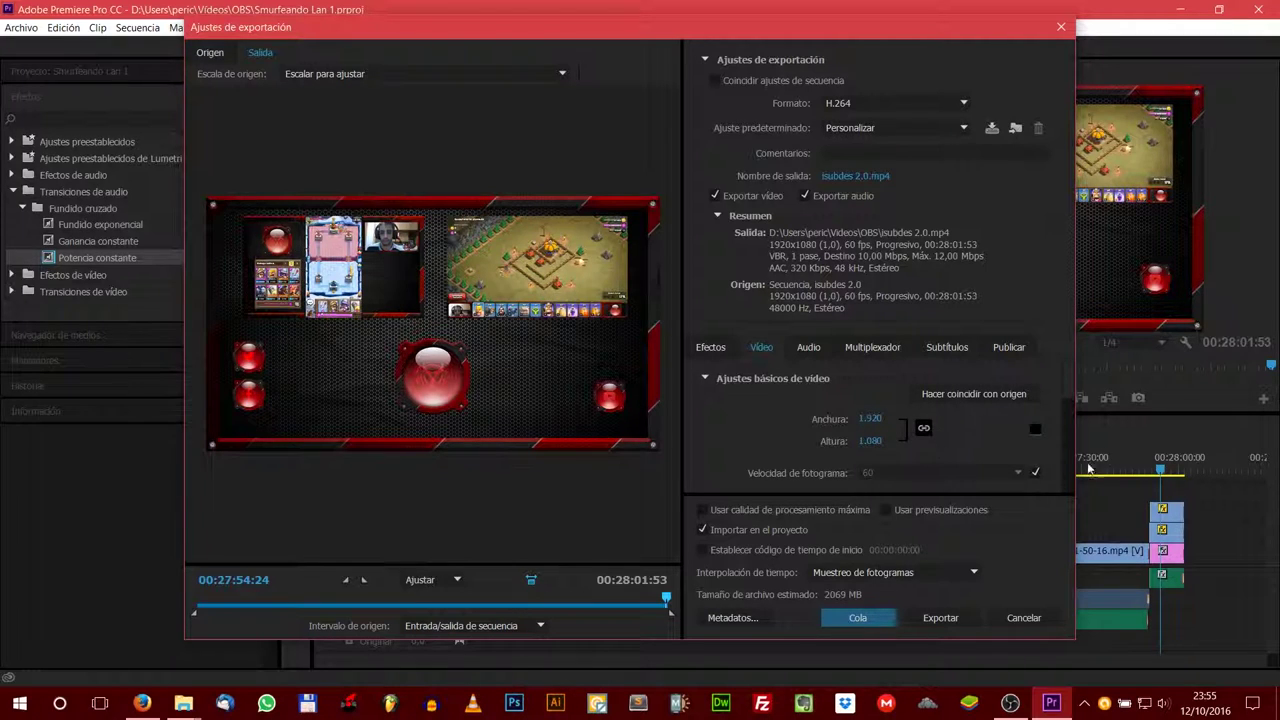
{"action": "left_click", "coordinate": [852, 618]}
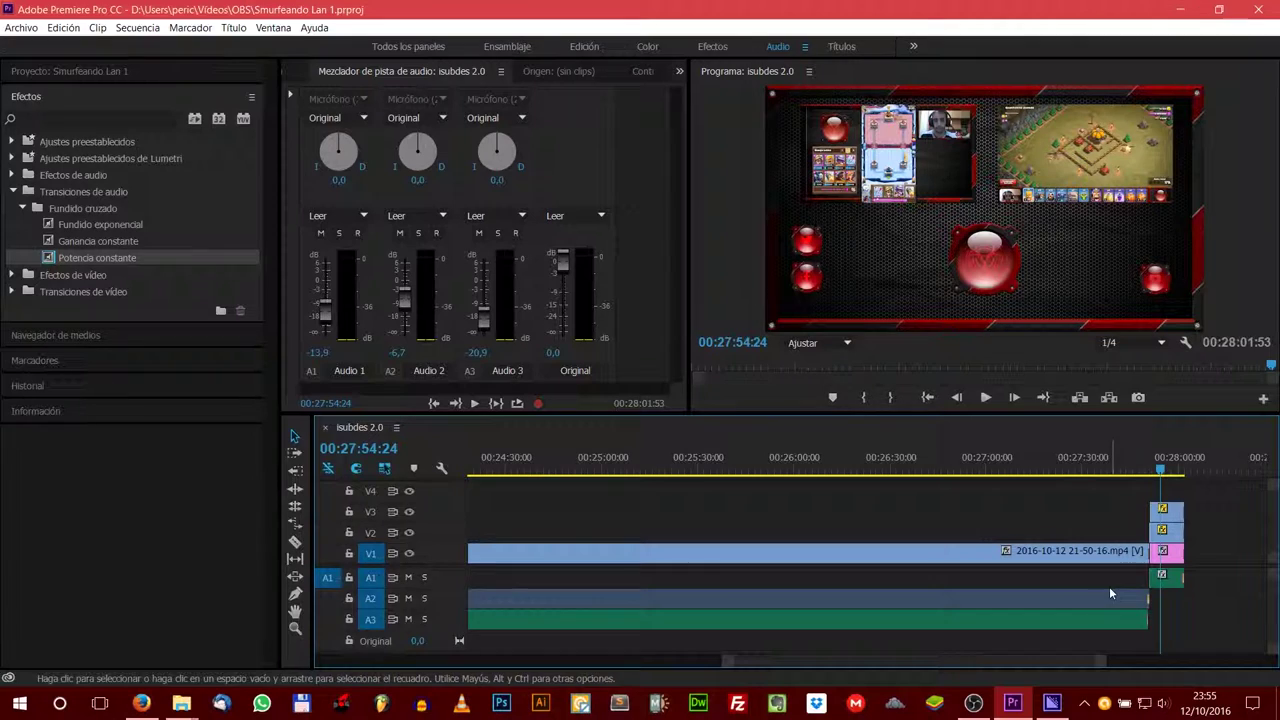
{"action": "left_click", "coordinate": [1052, 705]}
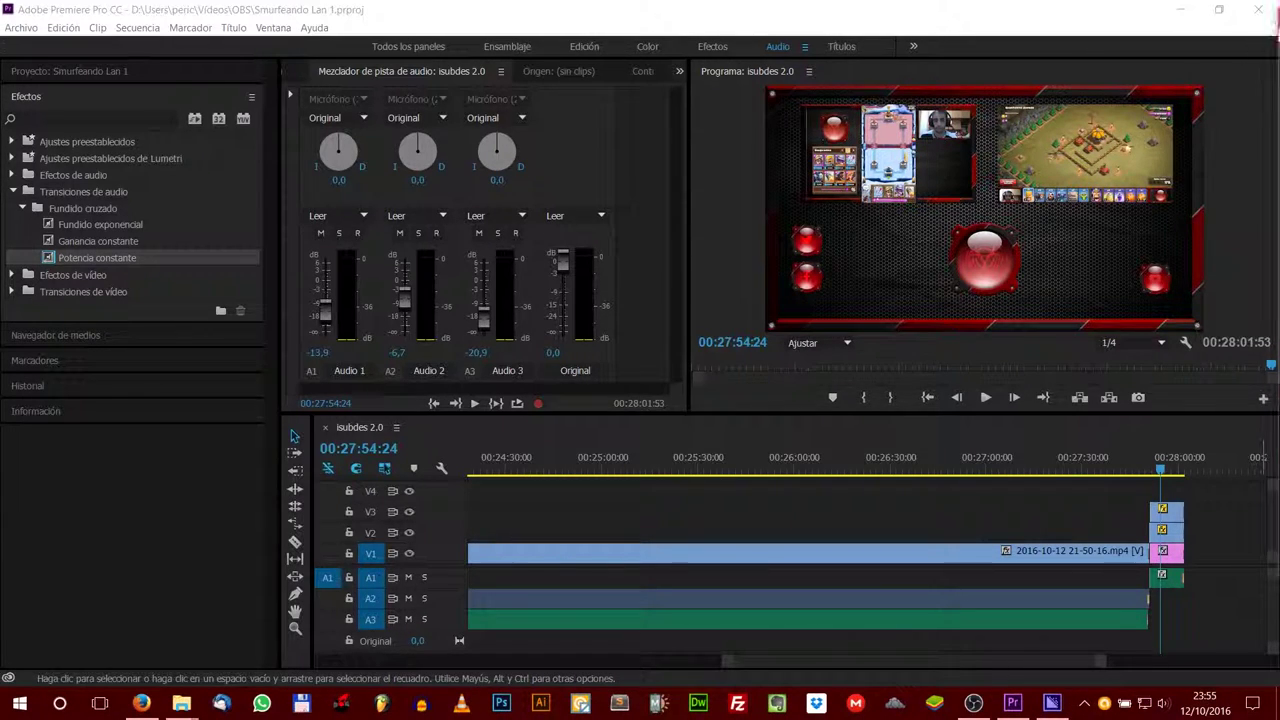
{"action": "left_click_drag", "start_coordinate": [865, 80], "coordinate": [770, 27]}
Step: Apply the YouTube HD 1080p preset to the queued isubdes 2.0 job and enable a 60 fps frame rate
{"action": "left_click", "coordinate": [1020, 21]}
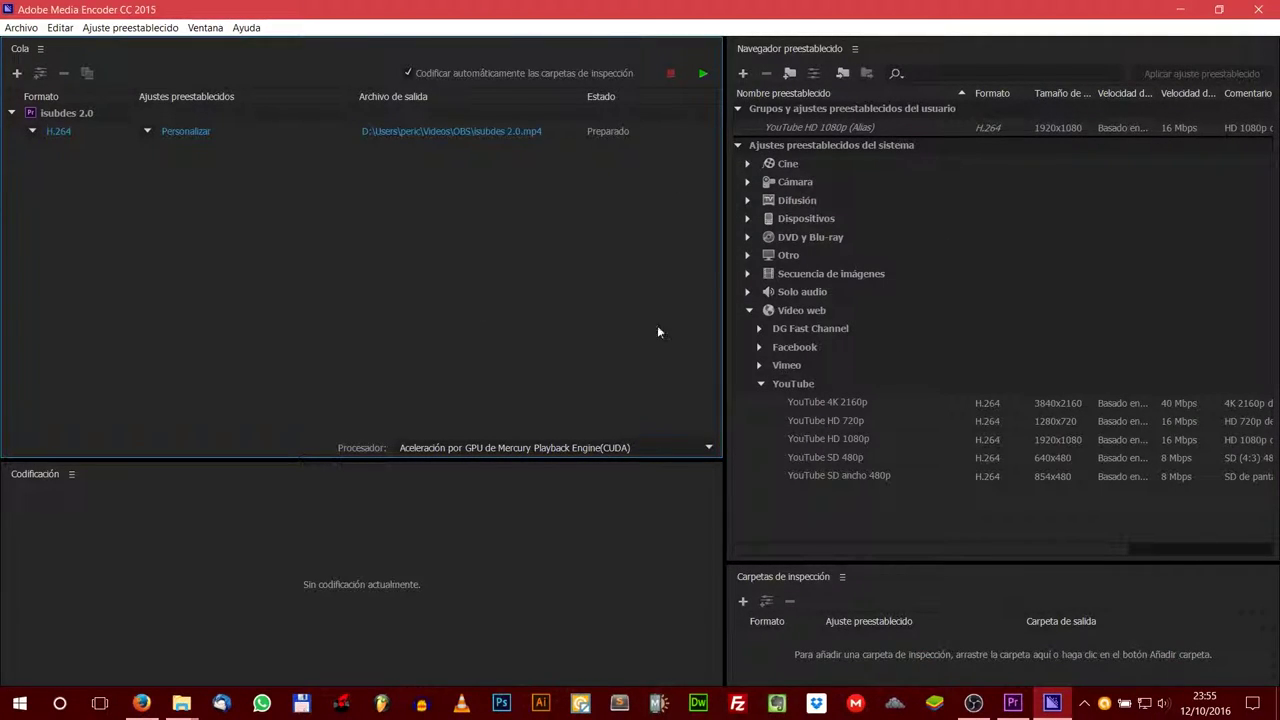
{"action": "left_click_drag", "start_coordinate": [818, 438], "coordinate": [195, 131]}
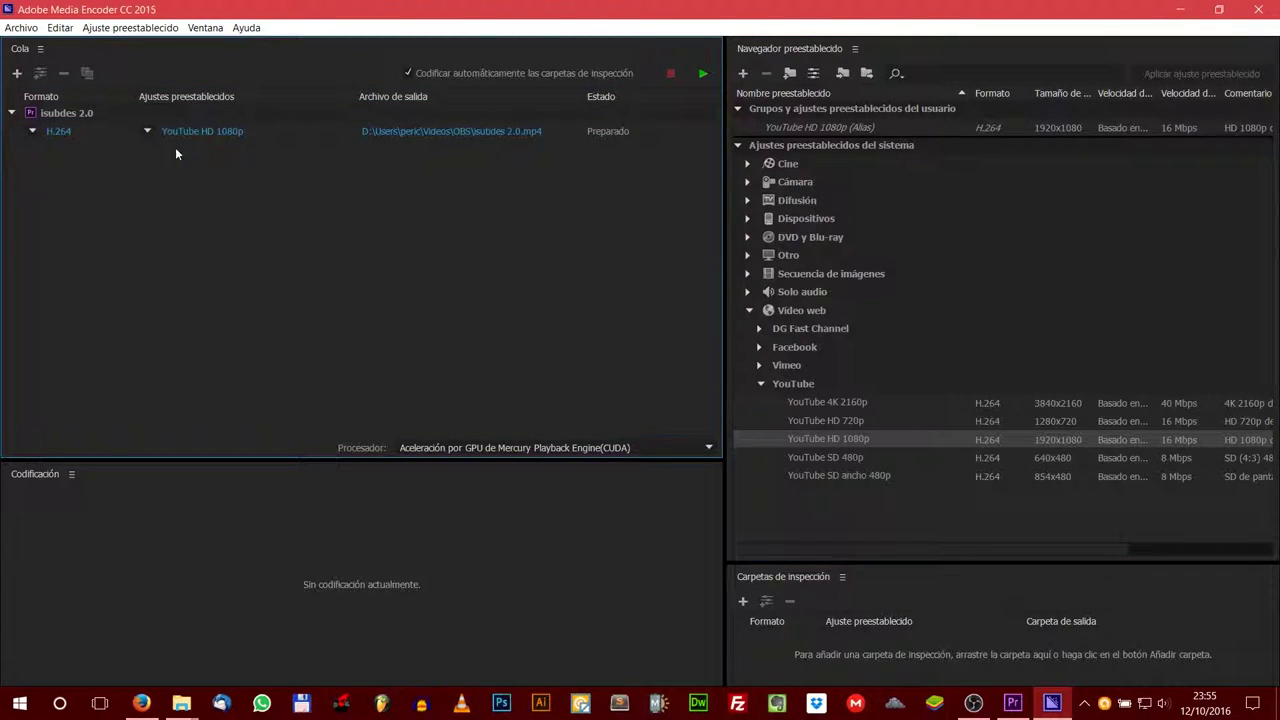
{"action": "left_click", "coordinate": [200, 131]}
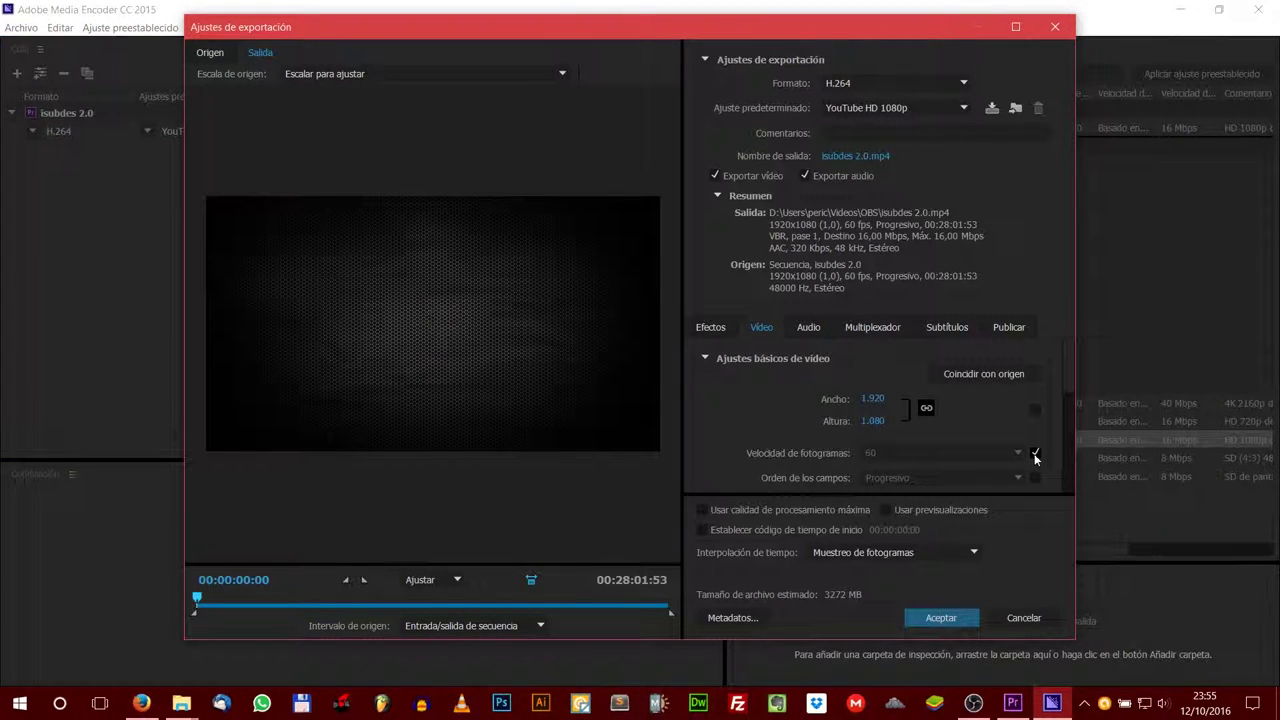
{"action": "left_click", "coordinate": [1035, 455]}
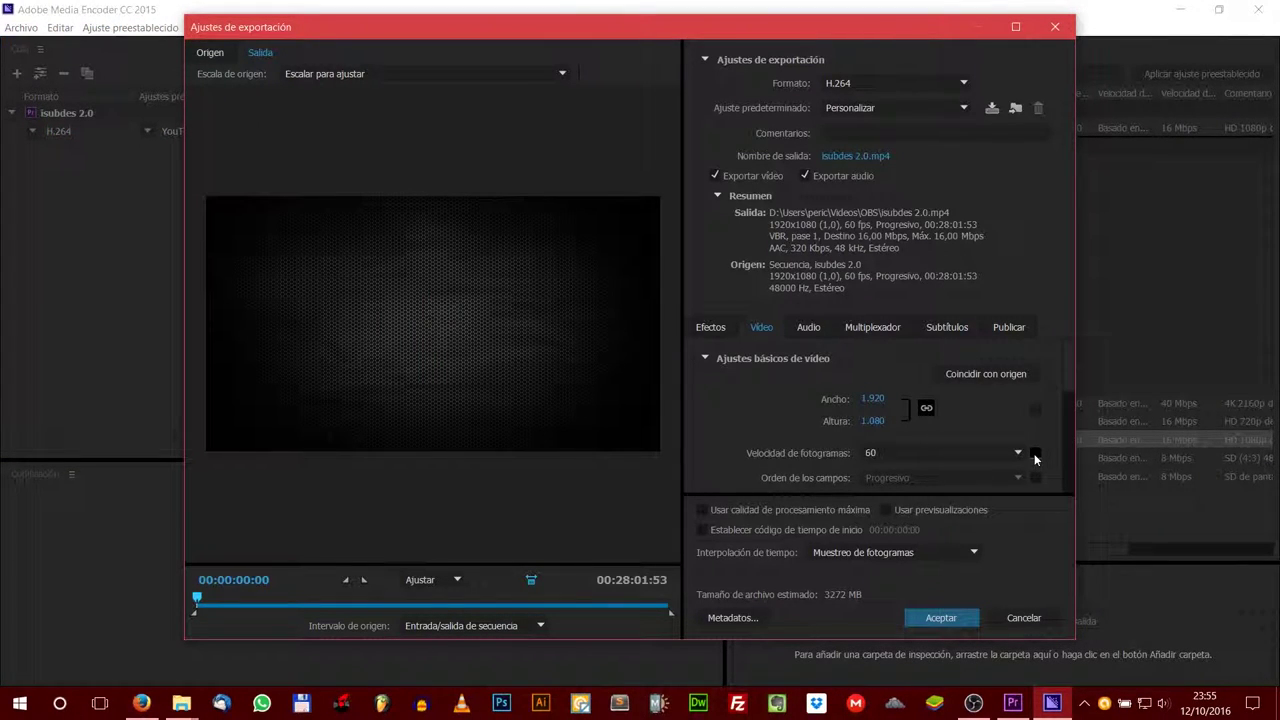
{"action": "left_click", "coordinate": [947, 619]}
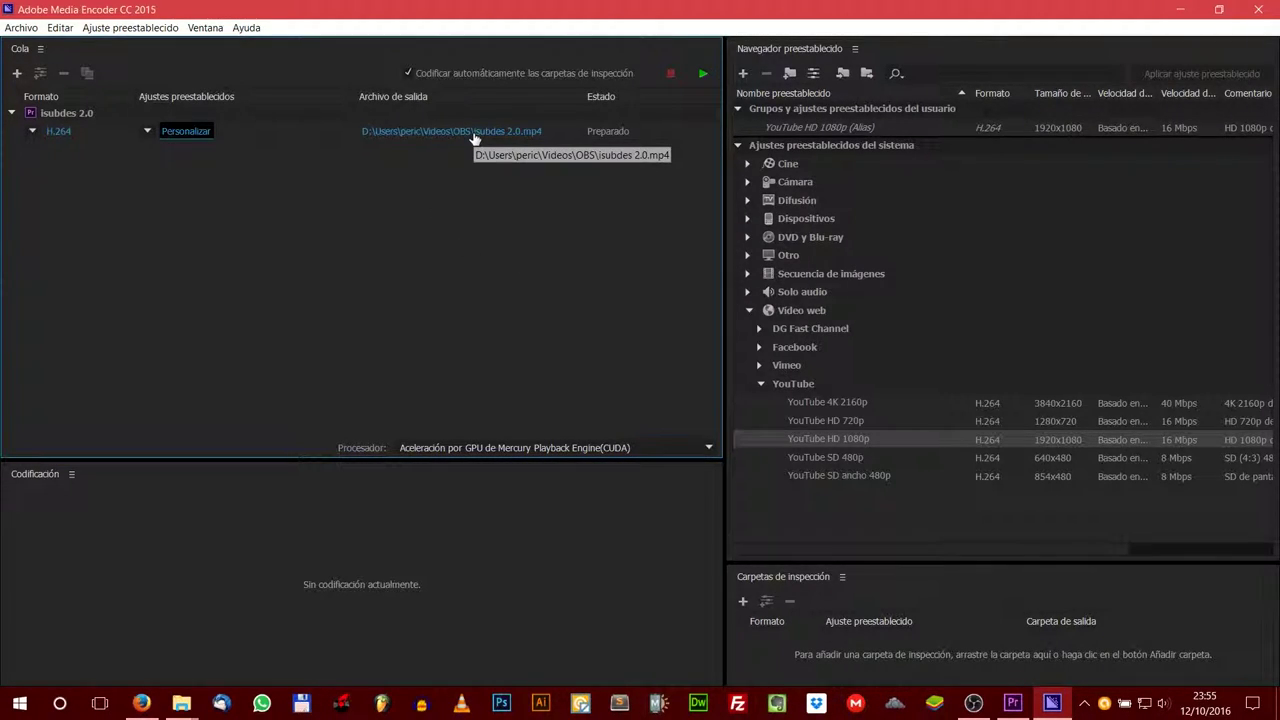
Step: Rename the job's output file to Smurfeando Lan 1.prproj.mp4 using the Guardar como name suggestion
{"action": "left_click", "coordinate": [474, 134]}
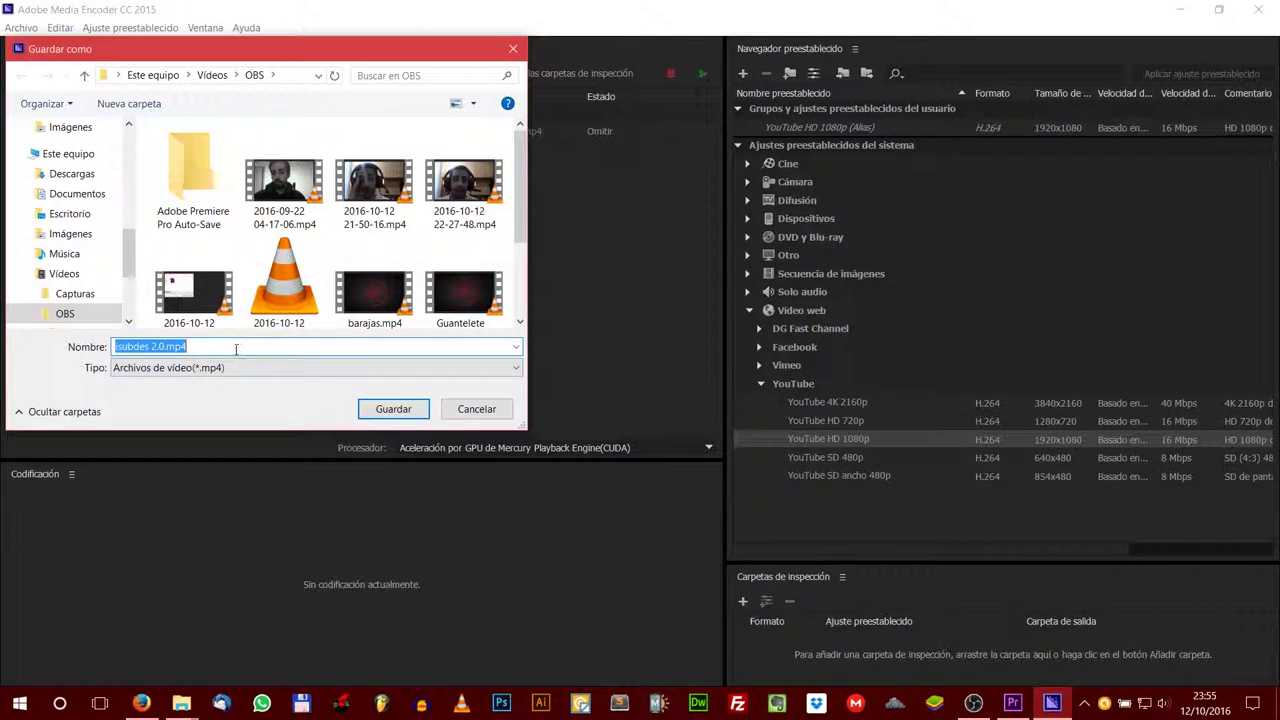
{"action": "left_click", "coordinate": [235, 349]}
{"action": "left_click_drag", "start_coordinate": [235, 349], "coordinate": [62, 350]}
{"action": "type", "text": "Smurfeando"}
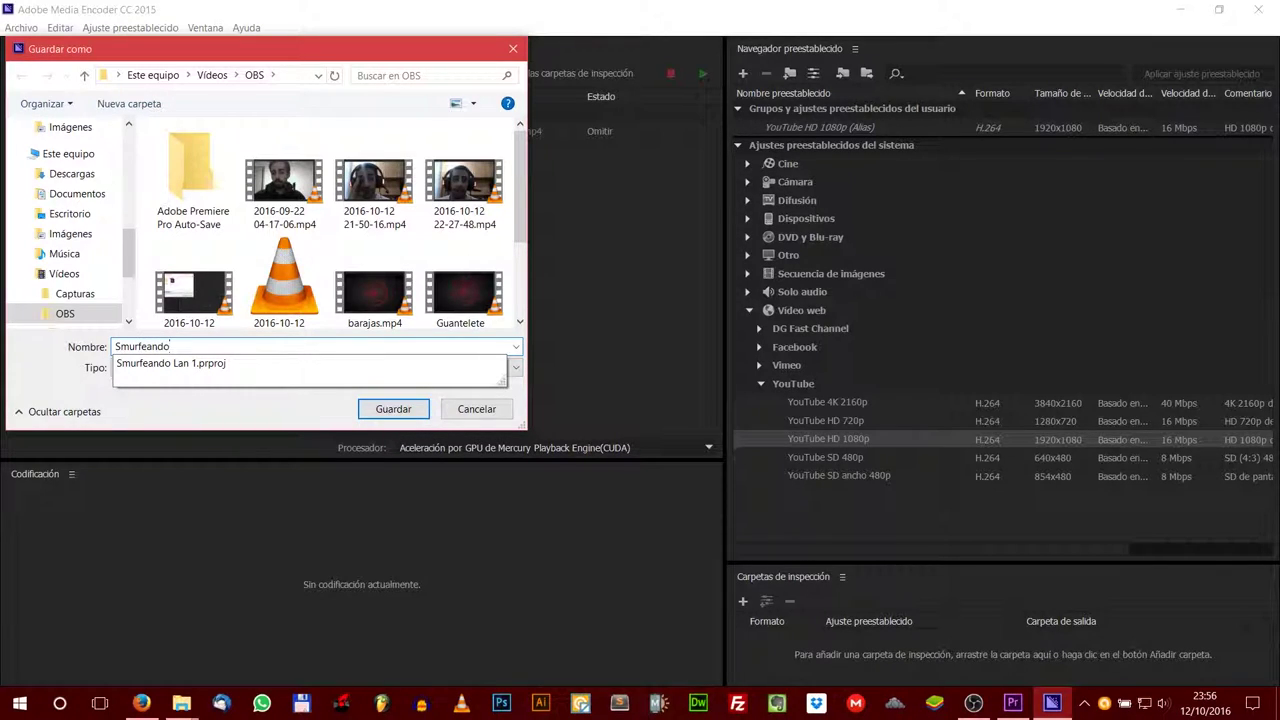
{"action": "key", "text": "Down"}
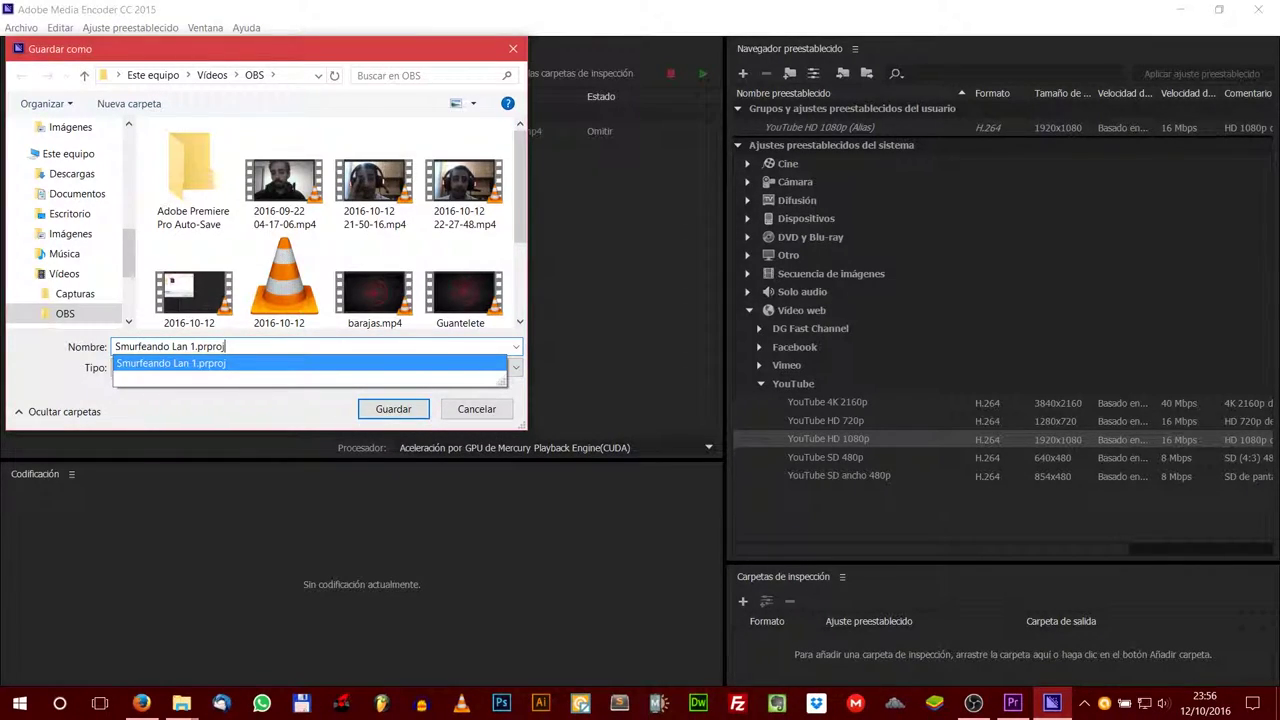
{"action": "left_click", "coordinate": [390, 410]}
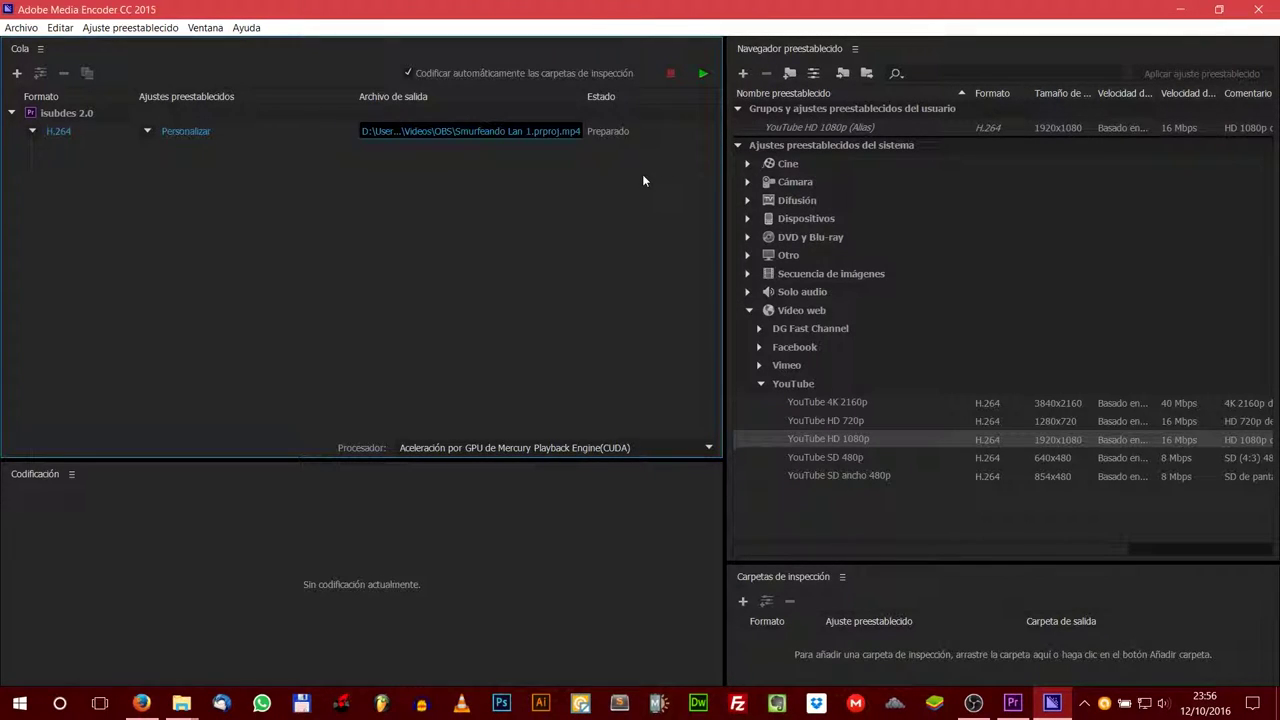
Step: Minimize Media Encoder to bring Premiere Pro back to the front
{"action": "left_click", "coordinate": [1180, 9]}
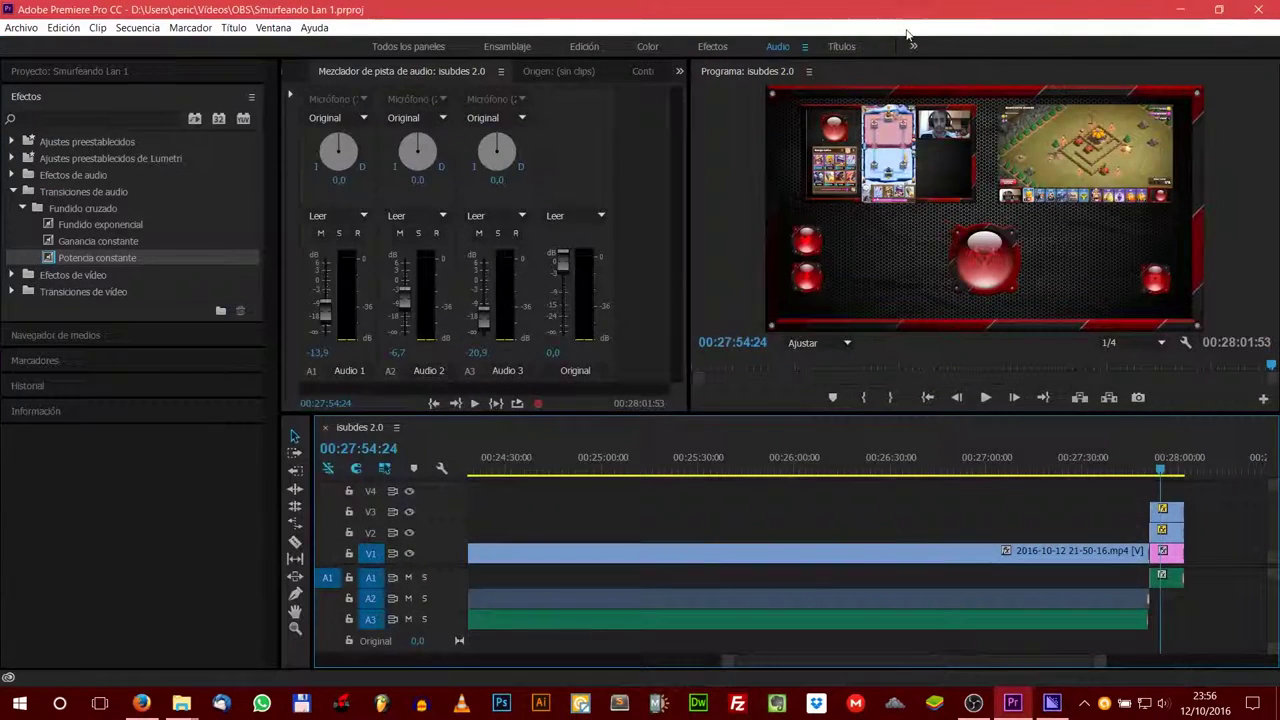